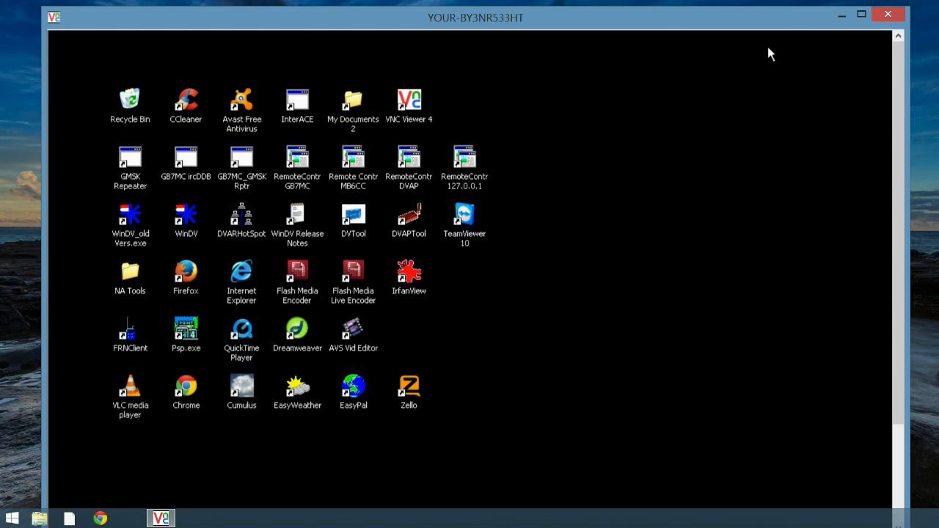
# Launch DummyRepeater.exe through the remote computer's Run dialog and move its window clear of the desktop shortcuts
pyautogui.moveTo(142, 36)
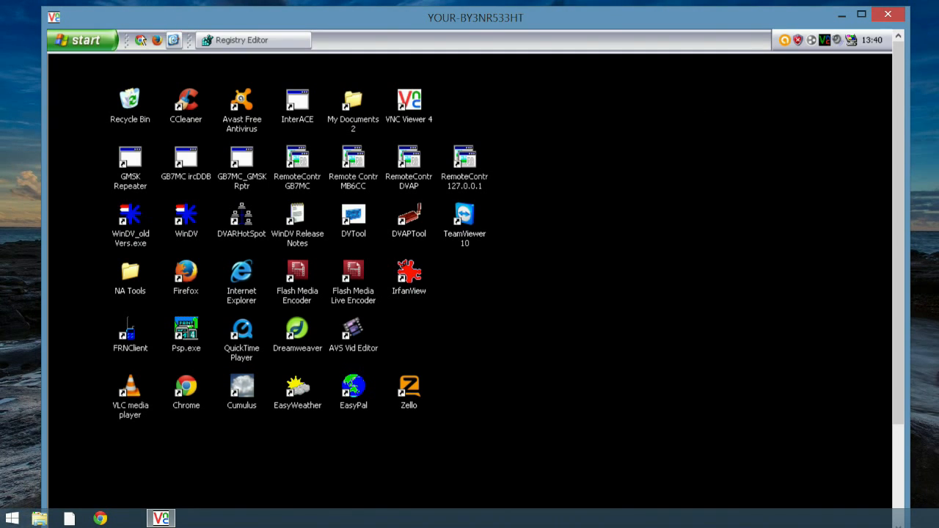
pyautogui.click(103, 43)
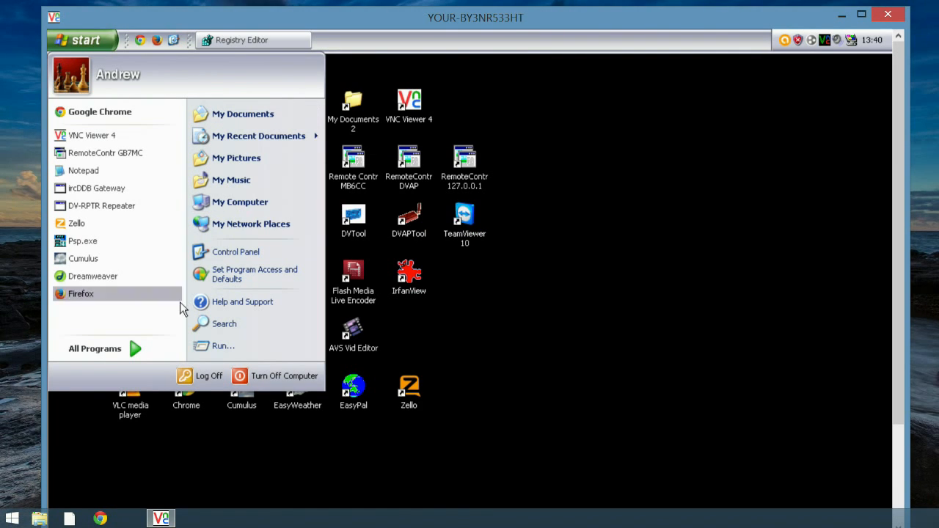
pyautogui.click(219, 351)
pyautogui.click(134, 116)
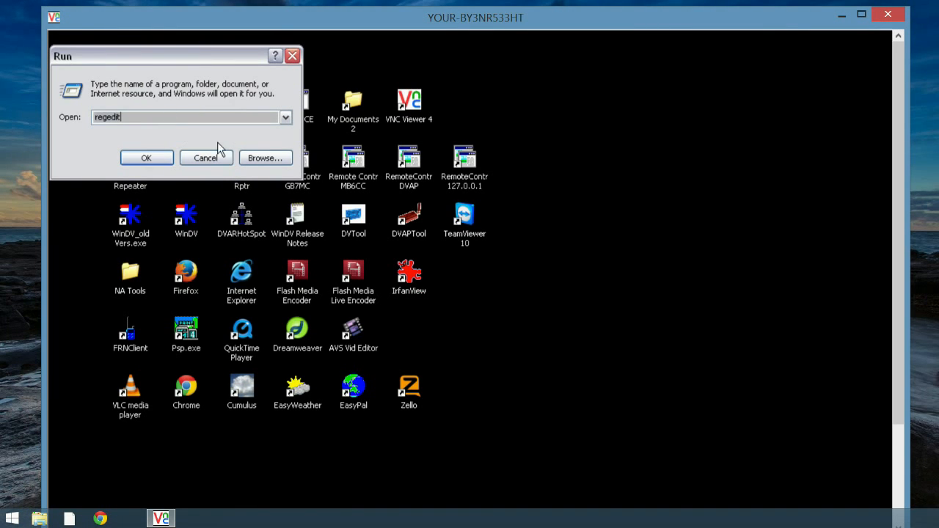
pyautogui.click(287, 118)
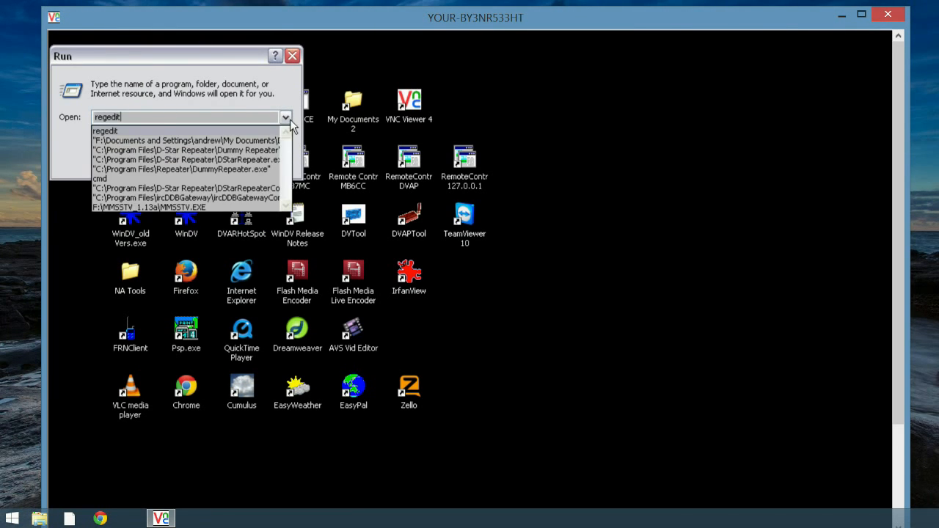
pyautogui.click(251, 171)
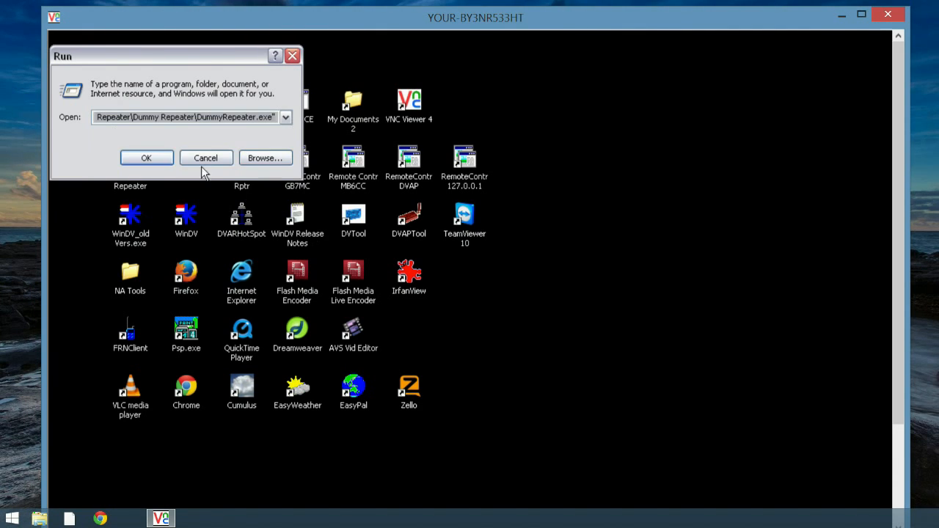
pyautogui.click(146, 158)
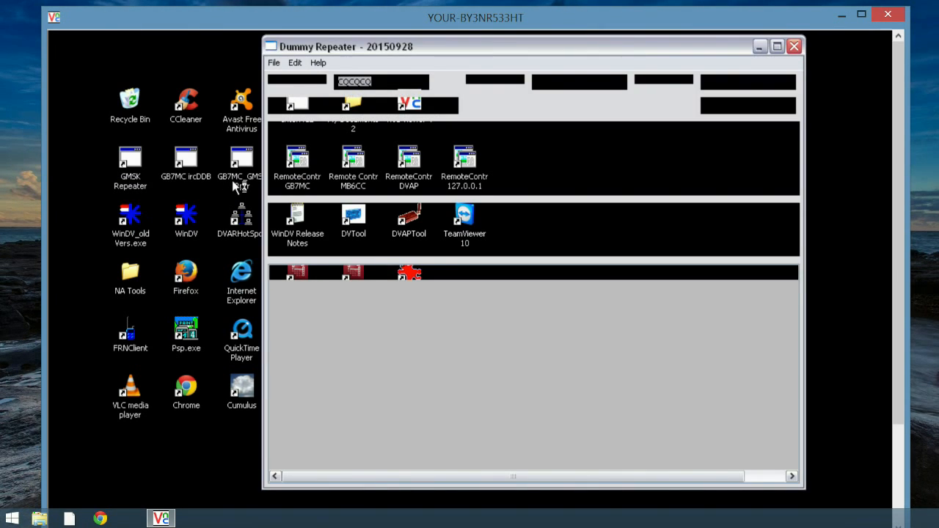
pyautogui.moveTo(490, 43); pyautogui.dragTo(440, 58)
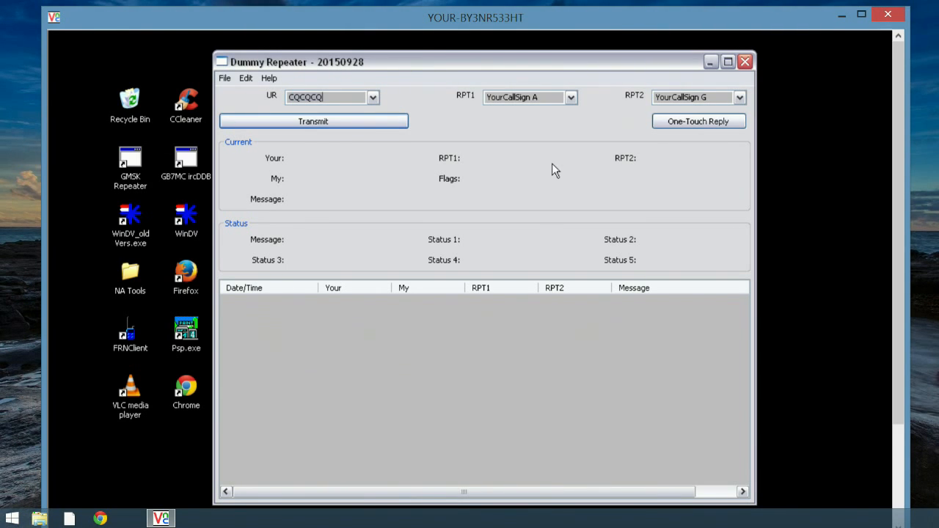
pyautogui.moveTo(601, 64); pyautogui.dragTo(489, 54)
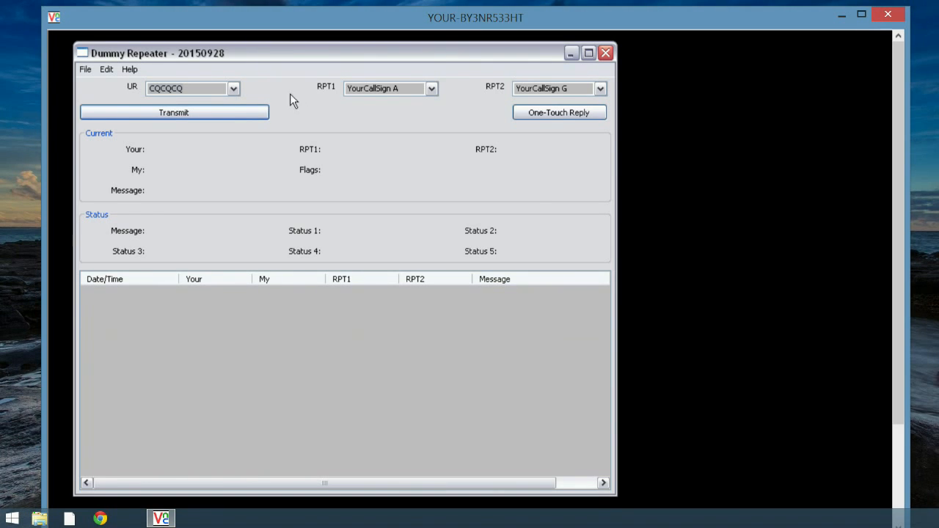
# Open the Dummy Repeater preferences and replace the main callsign entry with 'callsign'
pyautogui.click(105, 69)
pyautogui.click(117, 83)
pyautogui.moveTo(516, 268); pyautogui.dragTo(414, 196)
pyautogui.click(303, 235)
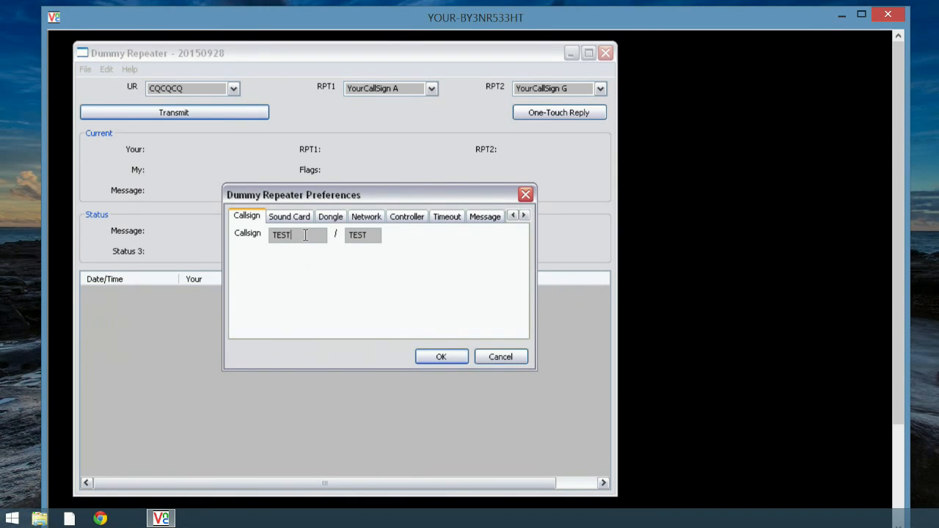
pyautogui.press('BackSpace')
pyautogui.press('BackSpace')
pyautogui.press('BackSpace')
pyautogui.press('BackSpace')
pyautogui.write('callsign')
# Set the suffix after the callsign to DNGL
pyautogui.click(374, 235)
pyautogui.press('BackSpace')
pyautogui.press('BackSpace')
pyautogui.press('BackSpace')
pyautogui.write('DNGL')
# Choose Avance AC97 Audio as both the input and output device of the sound card
pyautogui.click(290, 217)
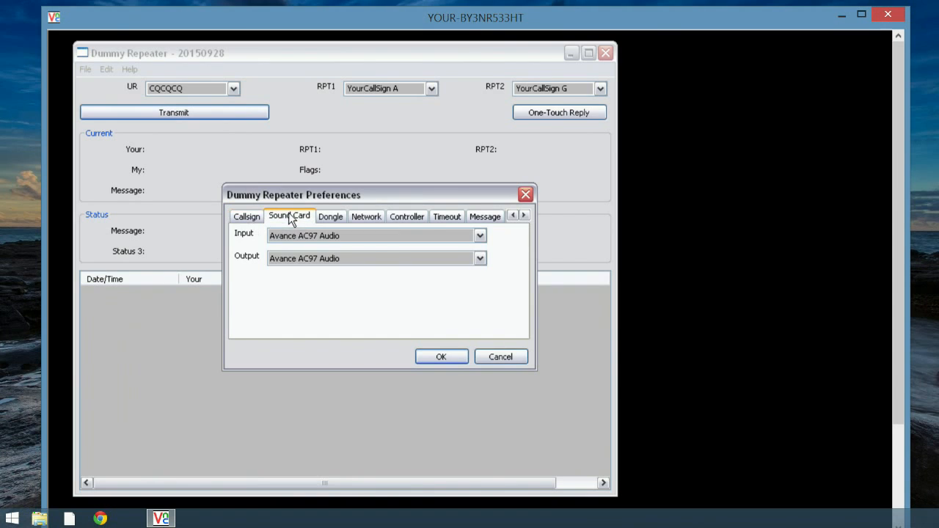
pyautogui.click(480, 235)
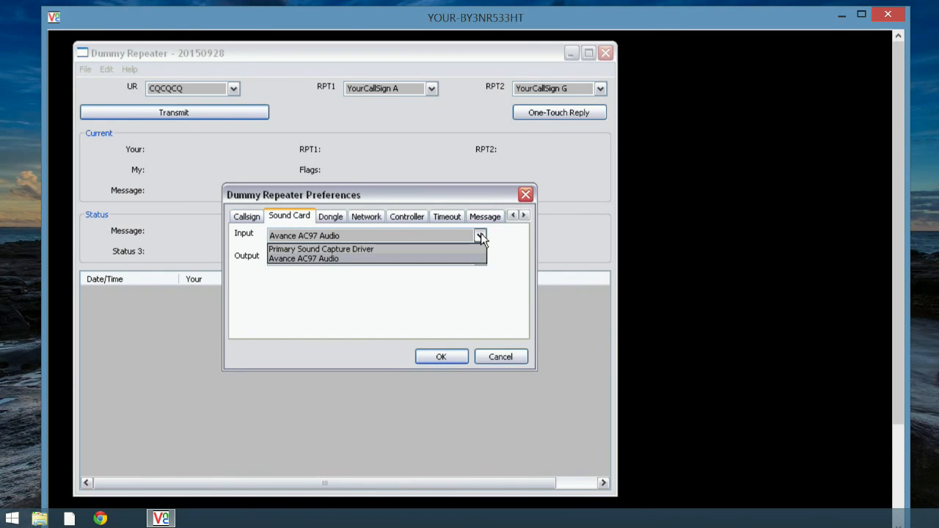
pyautogui.click(335, 257)
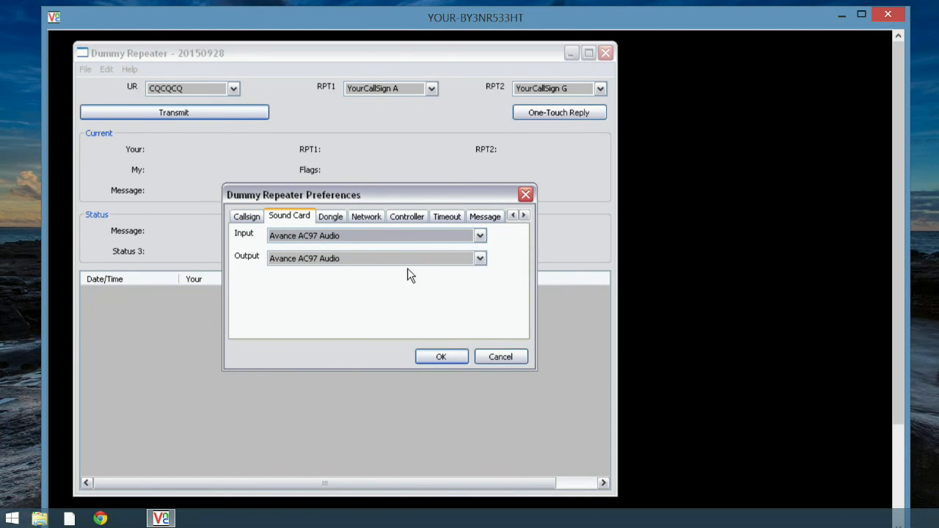
pyautogui.click(482, 259)
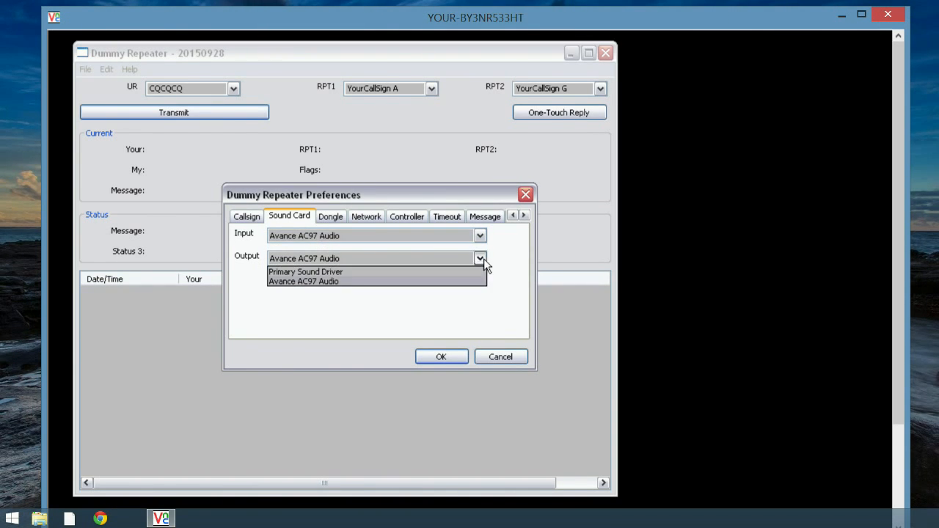
pyautogui.click(329, 281)
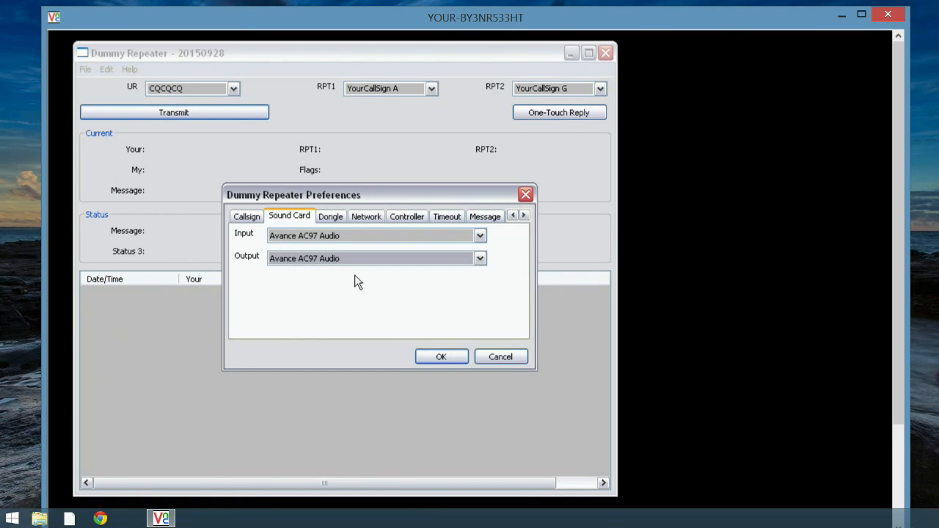
# Configure the dongle with type DV-Dongle and device \\.\COM5
pyautogui.click(334, 215)
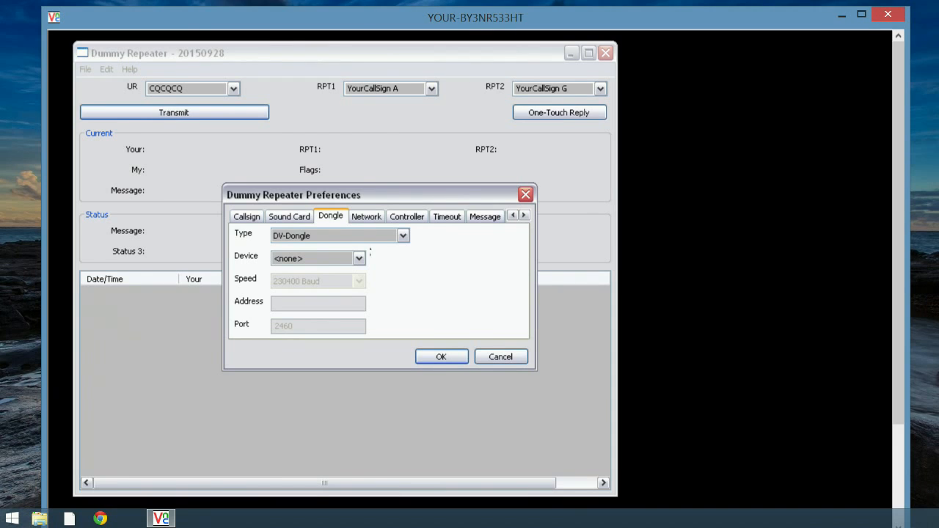
pyautogui.click(403, 236)
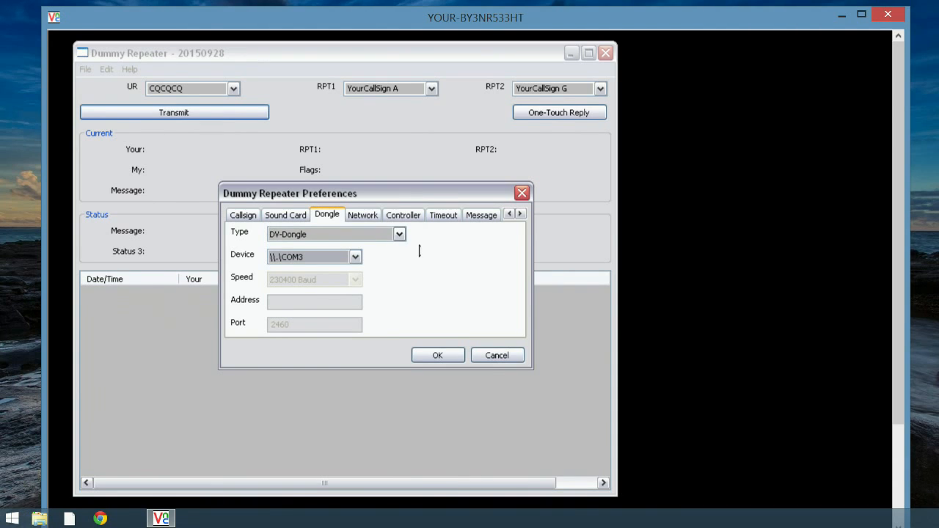
pyautogui.click(400, 232)
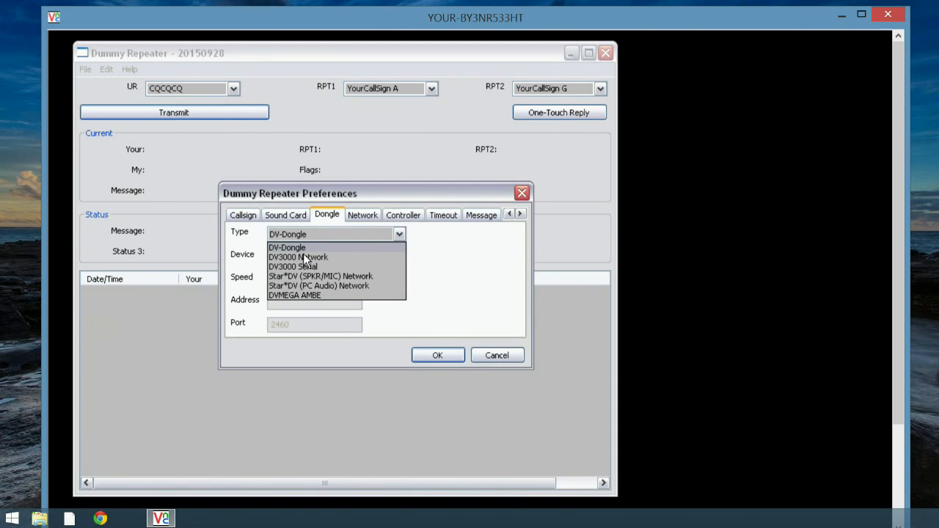
pyautogui.click(303, 249)
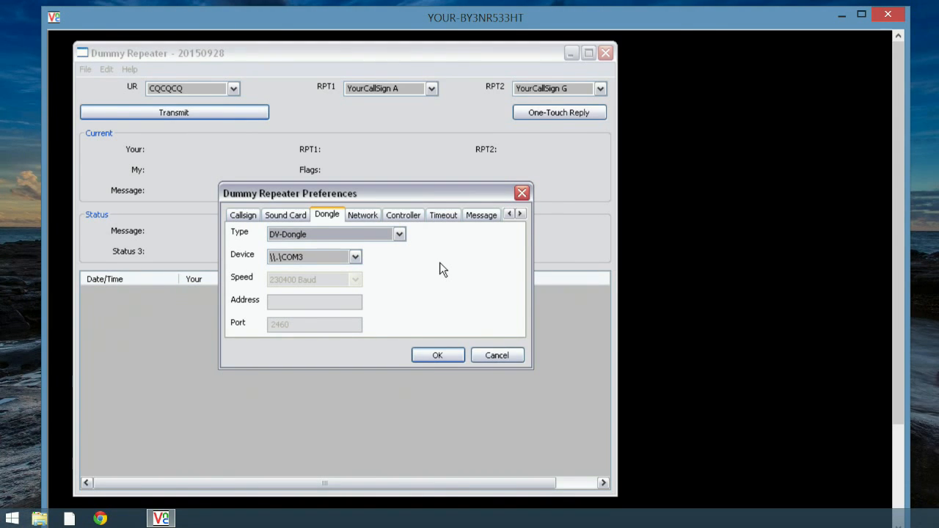
pyautogui.click(355, 257)
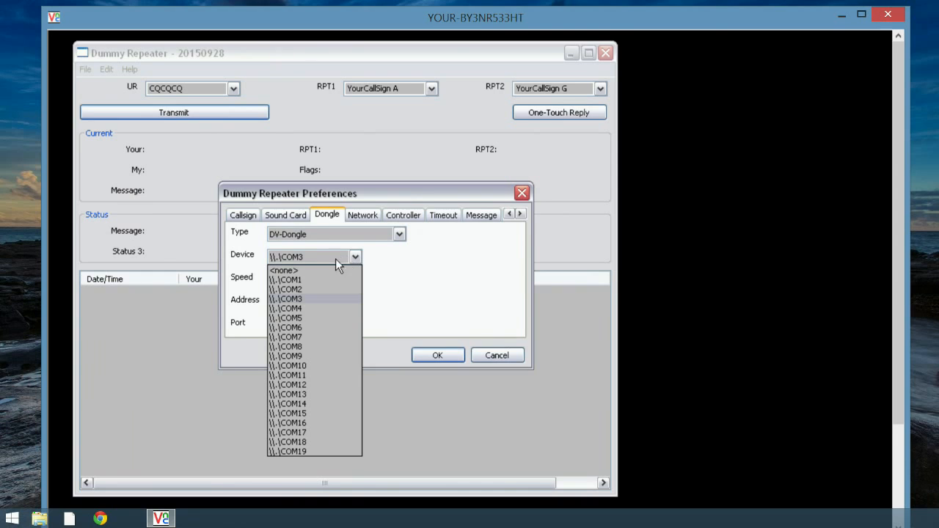
pyautogui.click(297, 319)
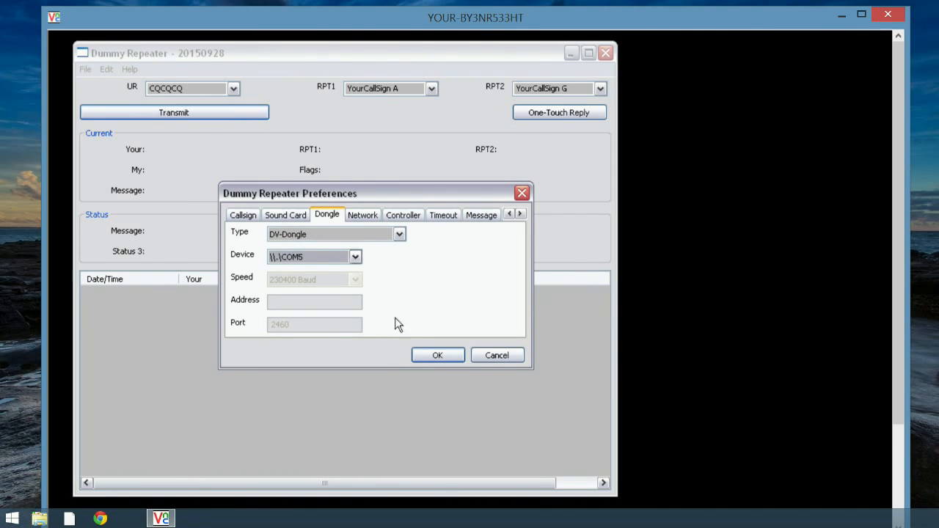
# Review the network gateway and local address settings and the available controller types
pyautogui.click(365, 214)
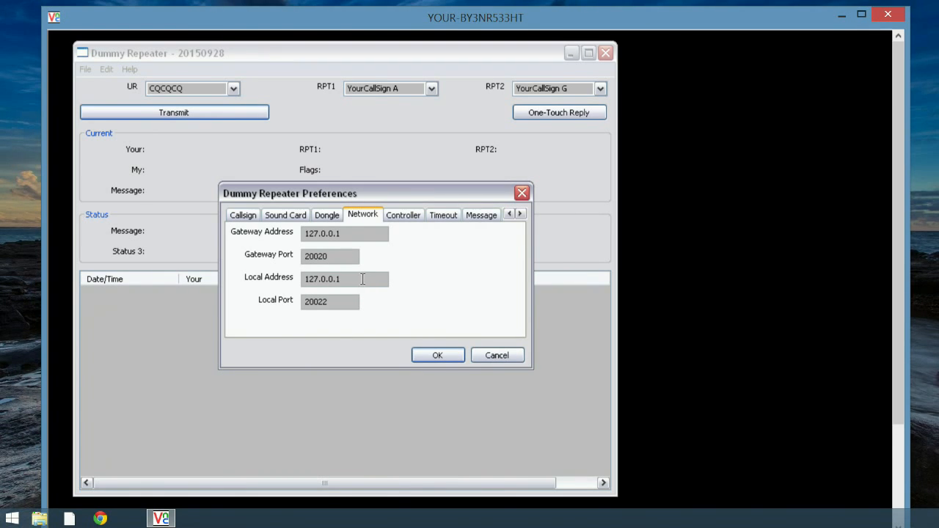
pyautogui.click(409, 218)
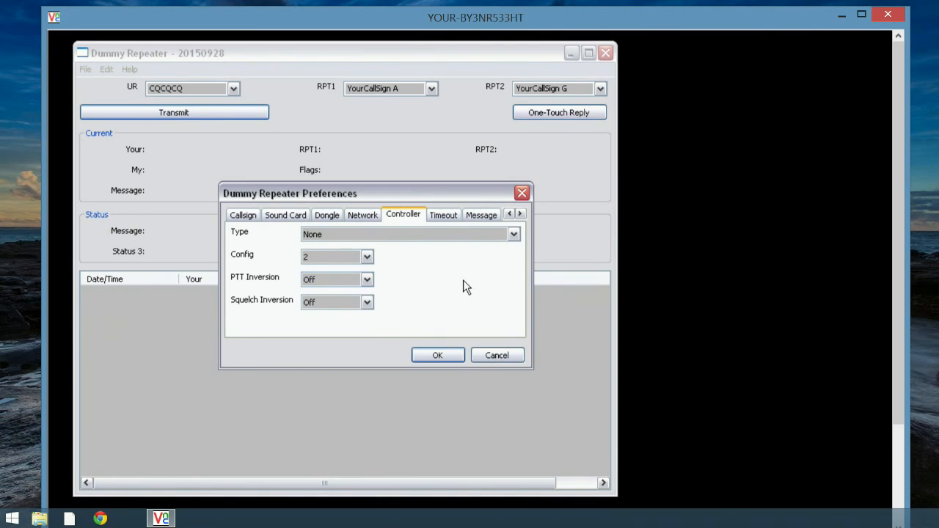
pyautogui.click(514, 233)
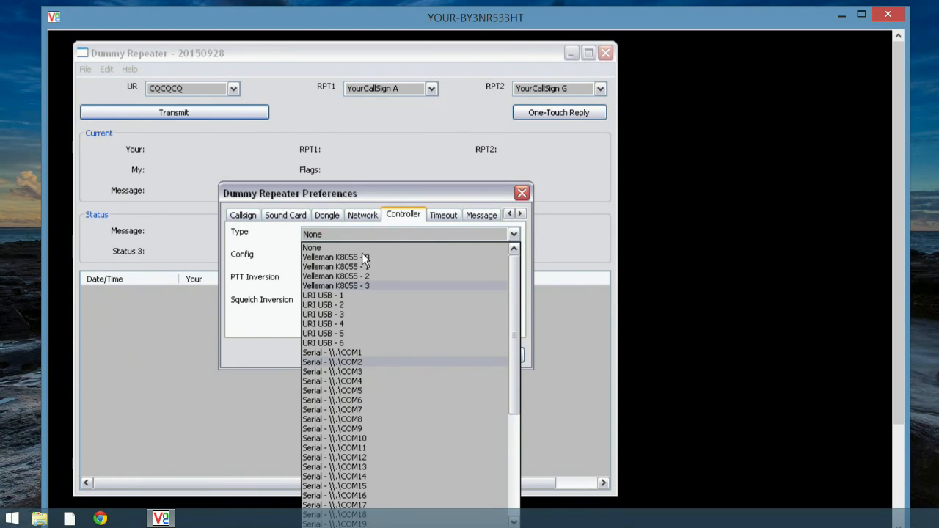
pyautogui.moveTo(513, 288)
pyautogui.mouseDown()
pyautogui.moveTo(515, 406)
pyautogui.moveTo(511, 272)
pyautogui.mouseUp()
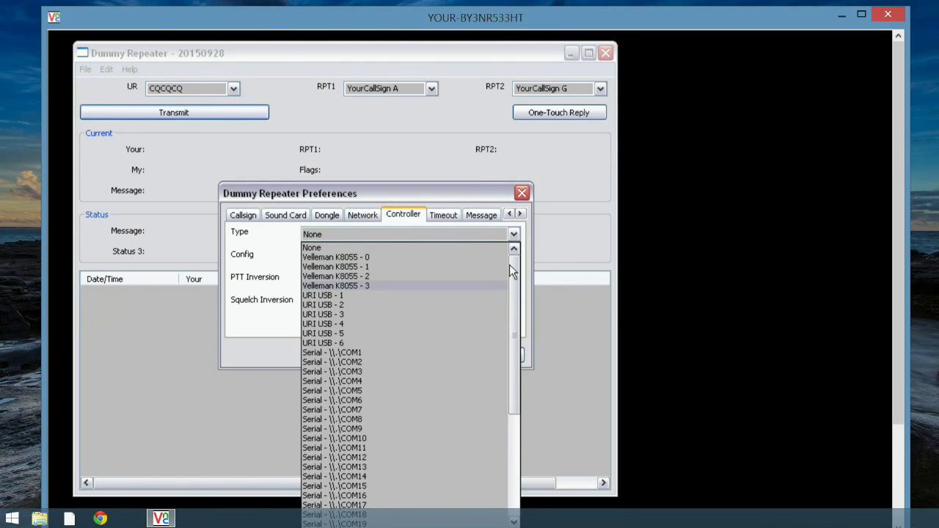
pyautogui.click(398, 214)
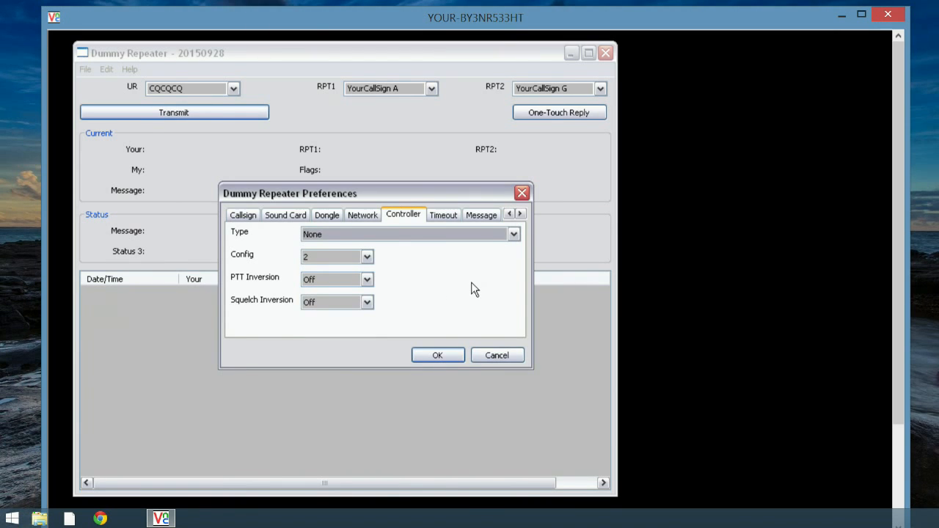
# Select config 2 for the controller
pyautogui.click(366, 258)
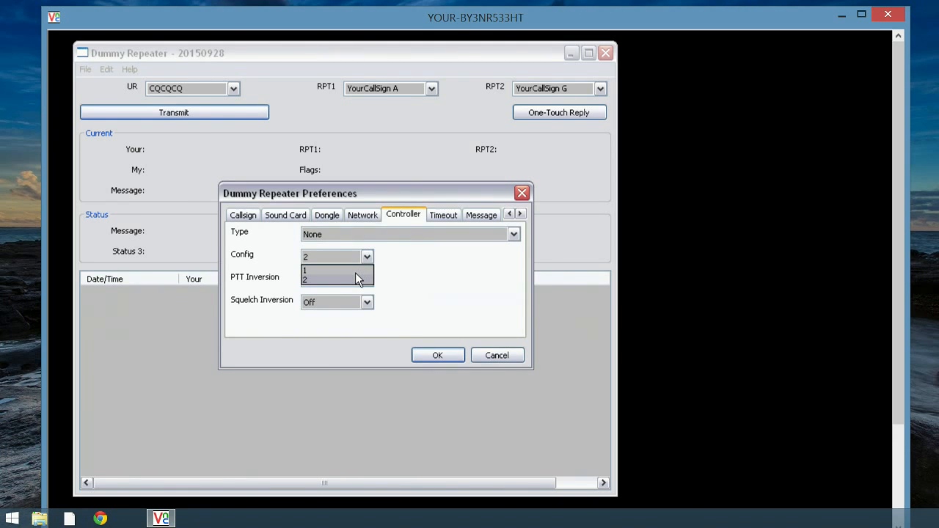
pyautogui.click(398, 275)
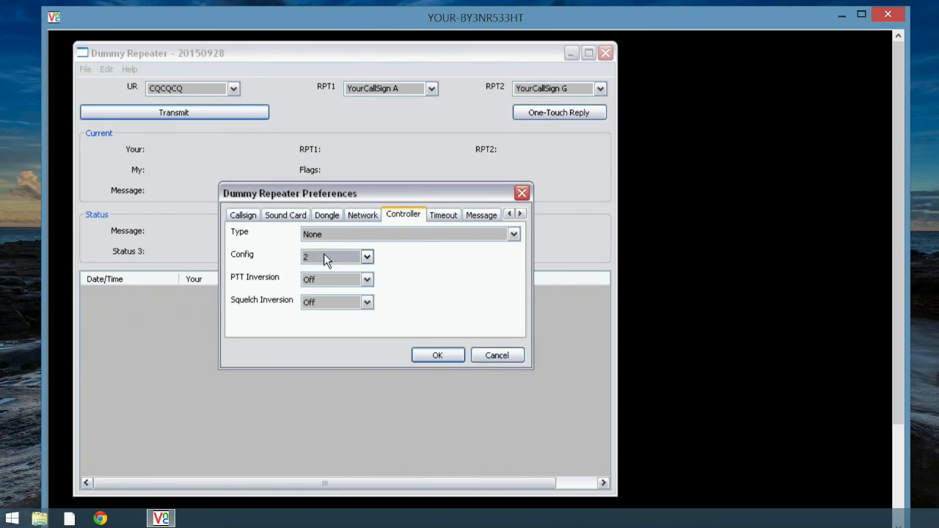
pyautogui.click(366, 258)
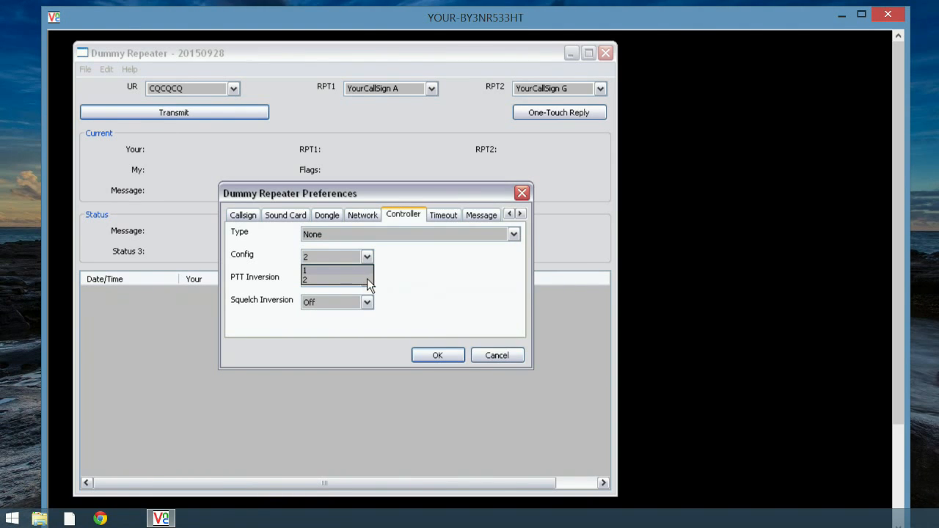
pyautogui.click(369, 279)
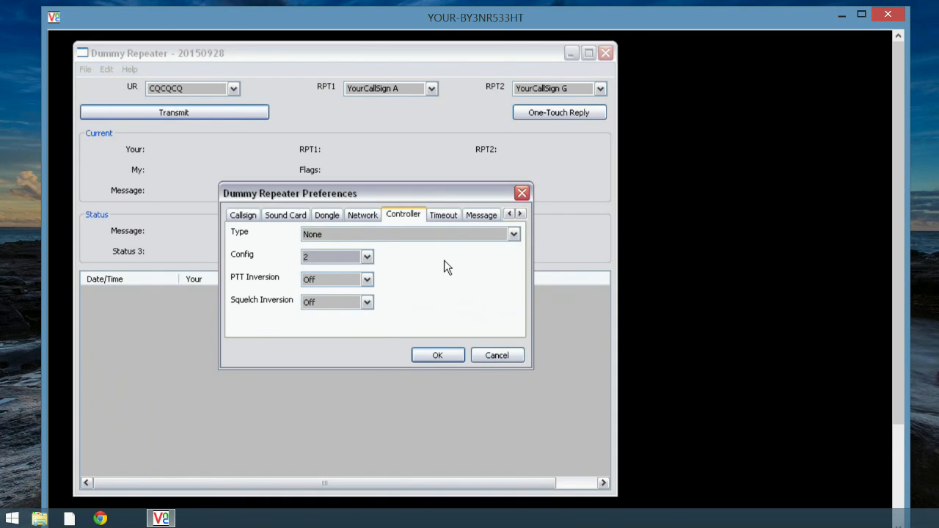
# Adjust the transmission timeout and return it to 180 seconds
pyautogui.click(449, 215)
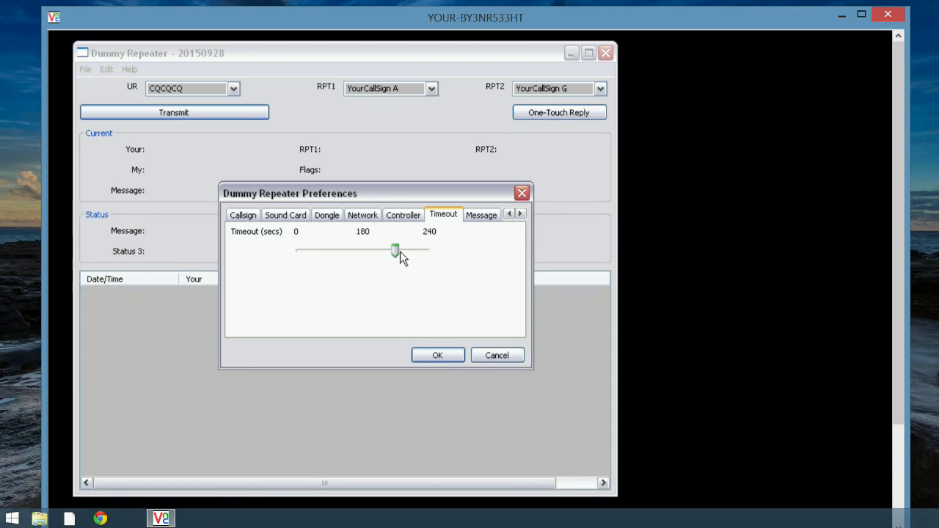
pyautogui.moveTo(398, 251)
pyautogui.mouseDown()
pyautogui.moveTo(415, 253)
pyautogui.moveTo(405, 255)
pyautogui.mouseUp()
pyautogui.moveTo(405, 248)
pyautogui.mouseDown()
pyautogui.moveTo(416, 248)
pyautogui.moveTo(393, 251)
pyautogui.moveTo(399, 259)
pyautogui.mouseUp()
pyautogui.press('Left')
pyautogui.press('Left')
pyautogui.press('Left')
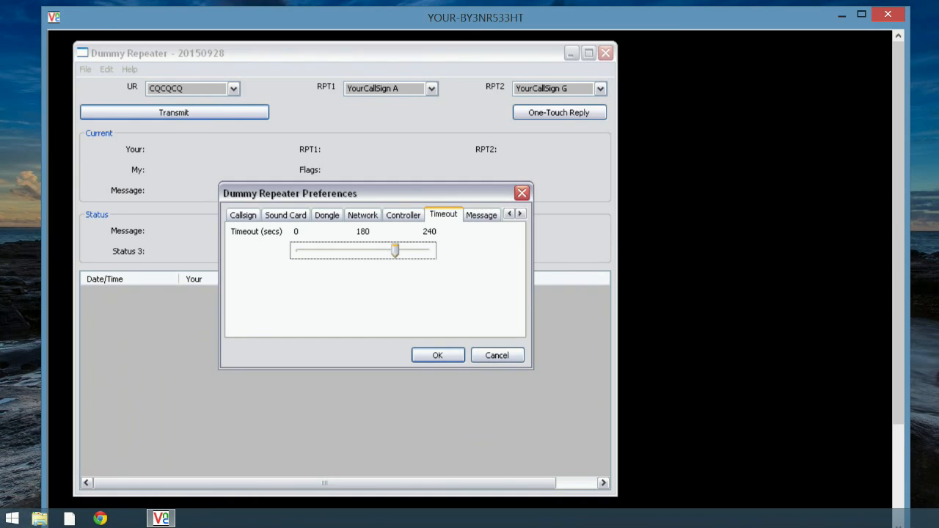
# Enter the operator's first name as the message text in the preferences
pyautogui.click(484, 216)
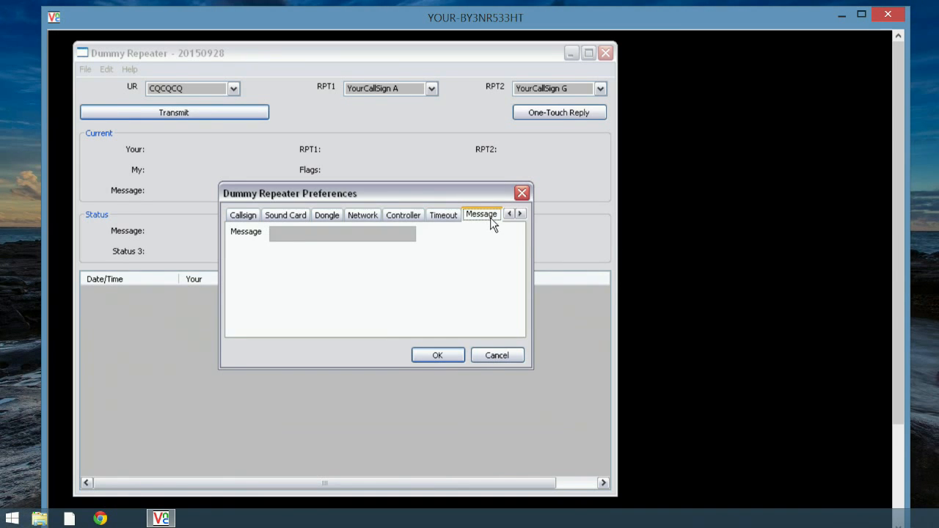
pyautogui.click(292, 234)
pyautogui.write('A')
pyautogui.press('BackSpace')
pyautogui.write('Dre')
pyautogui.write('.')
pyautogui.press('BackSpace')
# Turn the End Bleep option off and back on, and shift the preferences dialog slightly
pyautogui.click(521, 214)
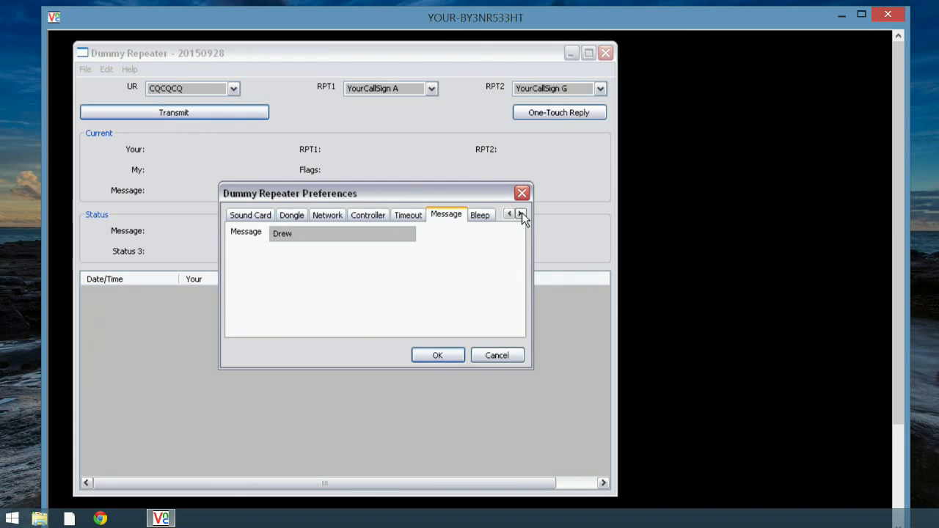
pyautogui.click(482, 215)
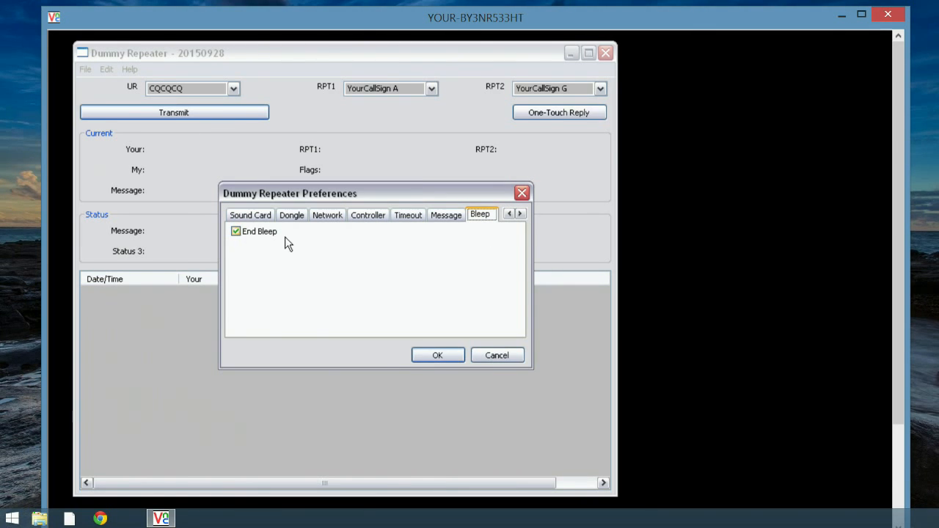
pyautogui.click(246, 235)
pyautogui.click(237, 232)
pyautogui.moveTo(432, 191); pyautogui.dragTo(437, 191)
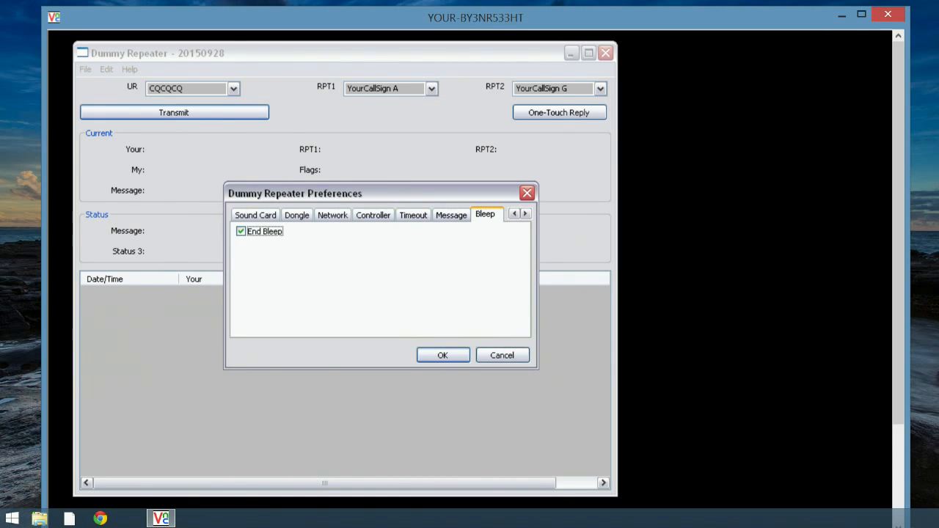
# Save the preferences, dismiss the restart notice, and exit Dummy Repeater
pyautogui.click(450, 357)
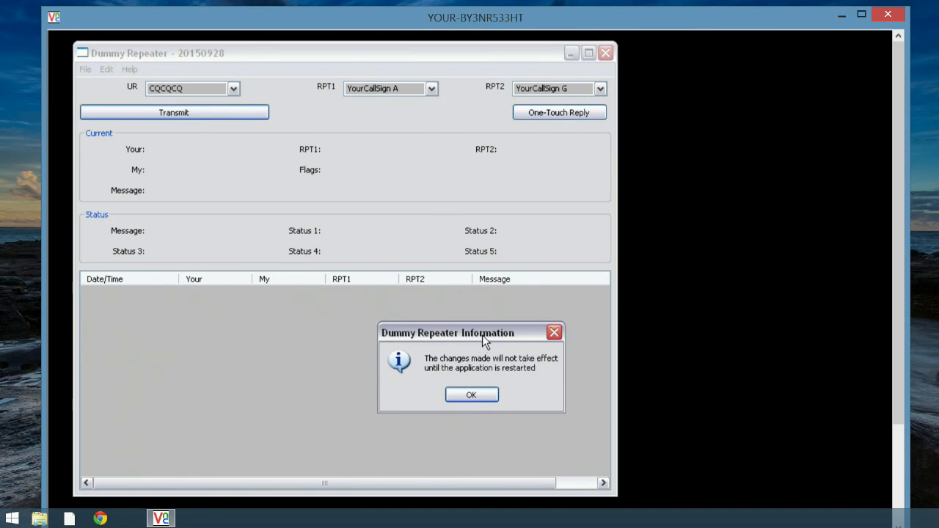
pyautogui.moveTo(482, 335); pyautogui.dragTo(460, 320)
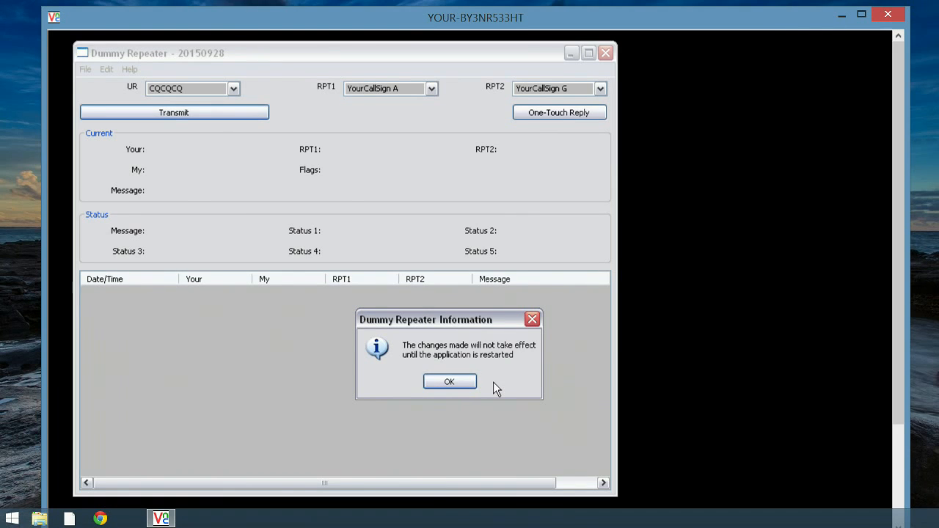
pyautogui.click(449, 382)
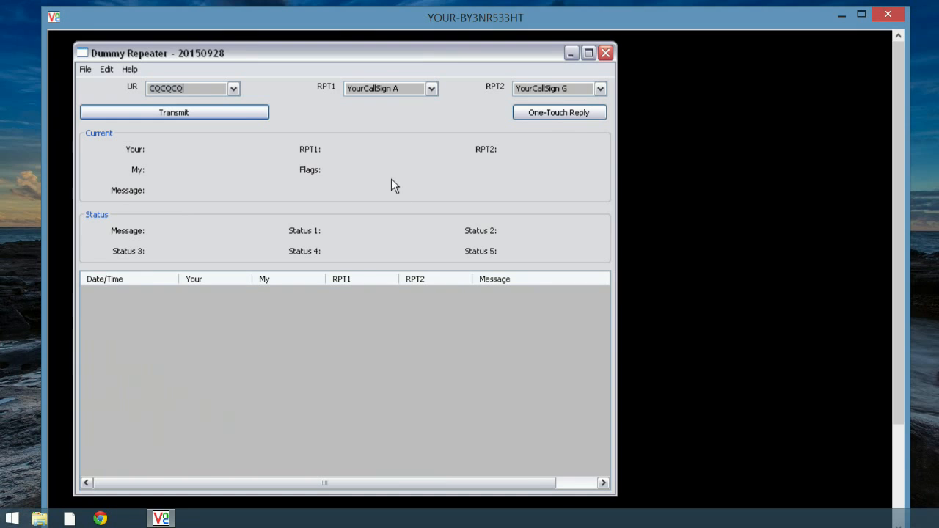
pyautogui.click(85, 69)
pyautogui.click(94, 85)
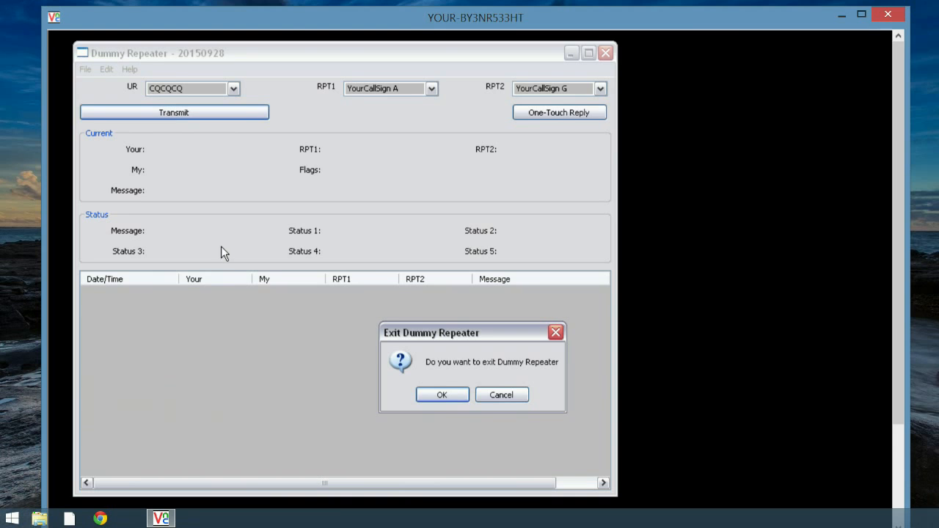
pyautogui.click(441, 396)
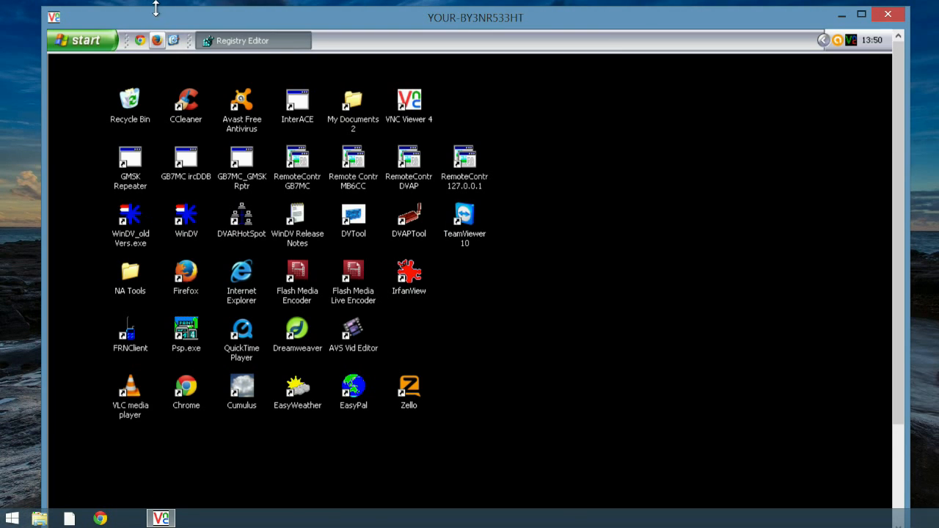
# Relaunch Dummy Repeater by running DummyRepeater.exe
pyautogui.click(108, 41)
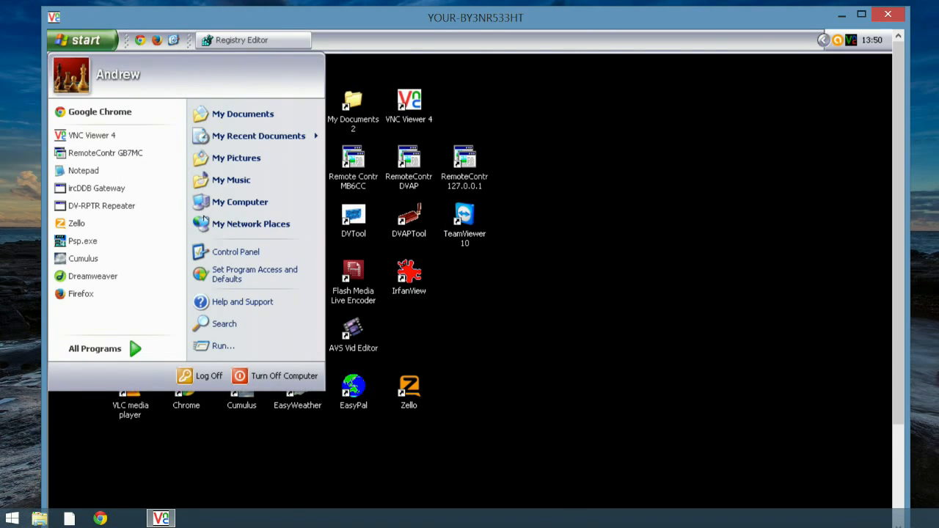
pyautogui.click(226, 345)
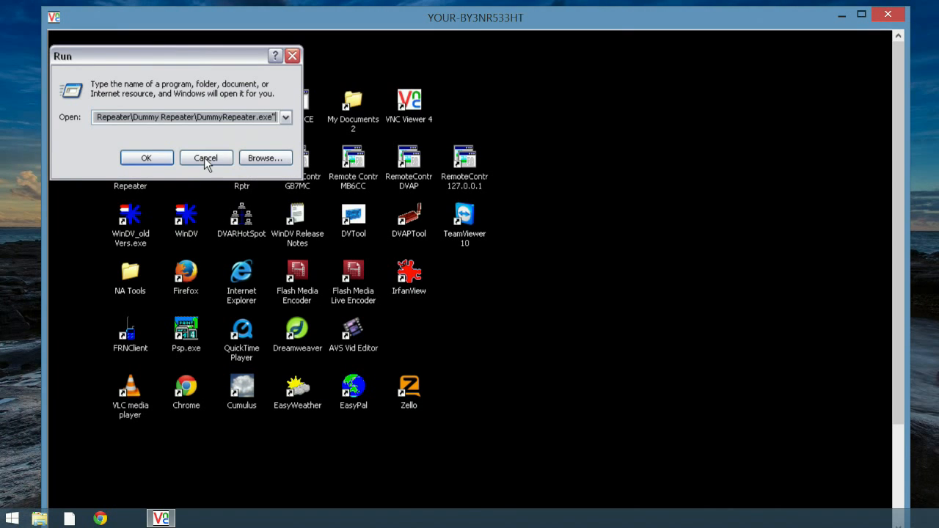
pyautogui.click(146, 158)
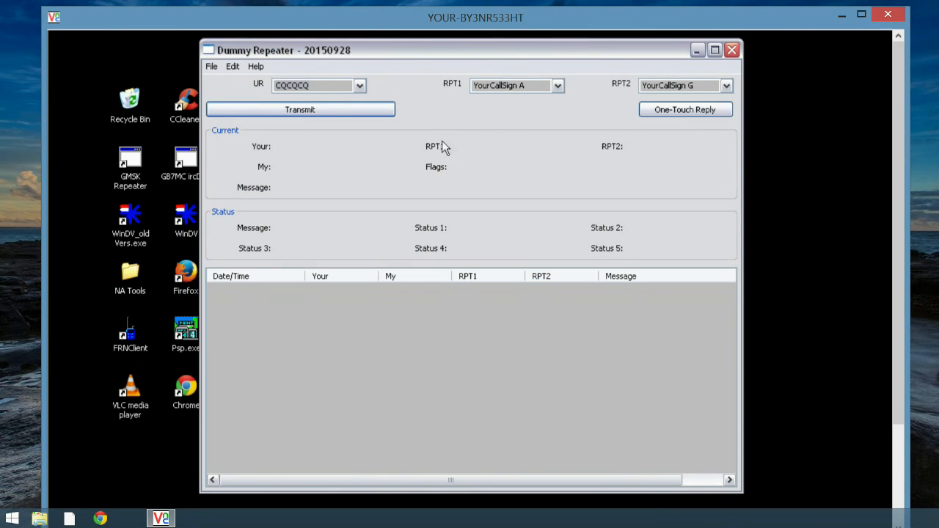
# Enter DCS005BL as the UR callsign and restore the field to CQCQCQ
pyautogui.click(360, 86)
pyautogui.click(360, 87)
pyautogui.doubleClick(340, 85)
pyautogui.write('DCS005BL')
pyautogui.click(362, 86)
pyautogui.click(328, 99)
# Choose TEST A as the RPT1 callsign and shorten the RPT2 callsign to CallSign G
pyautogui.click(559, 86)
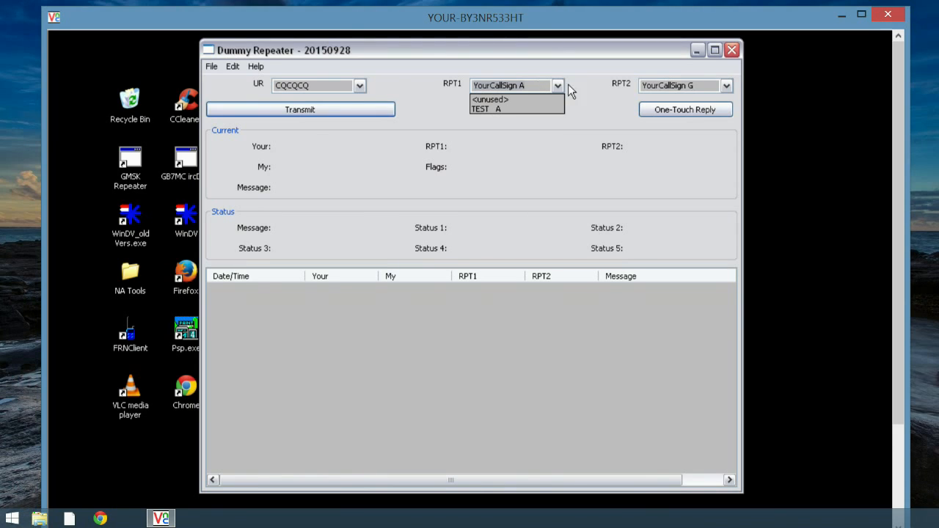
pyautogui.click(482, 110)
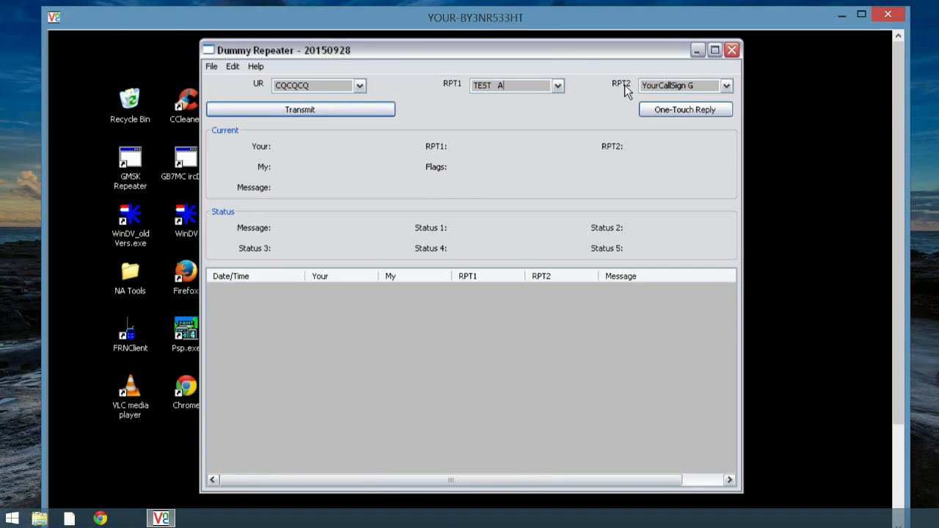
pyautogui.click(687, 85)
pyautogui.press('BackSpace')
pyautogui.press('BackSpace')
pyautogui.press('BackSpace')
pyautogui.press('BackSpace')
pyautogui.click(700, 87)
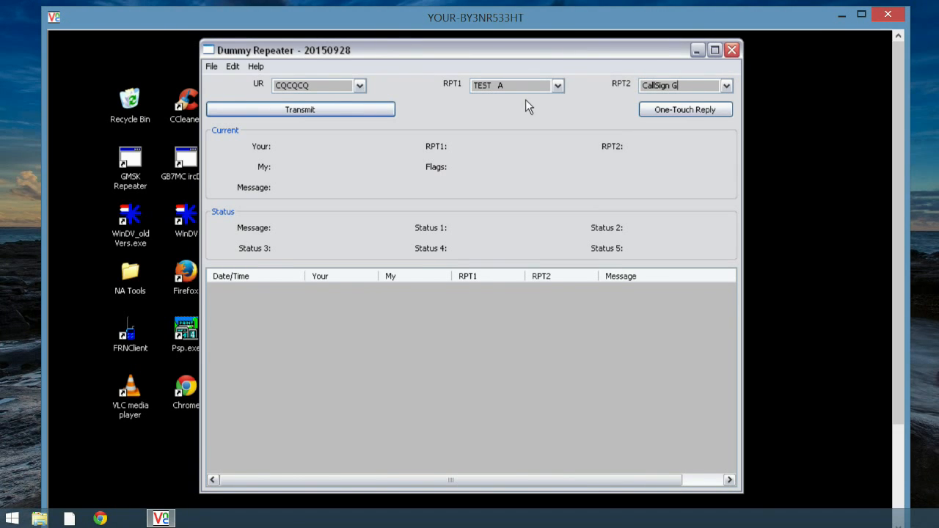
# Replace the RPT1 callsign with CallSign A
pyautogui.click(489, 86)
pyautogui.press('BackSpace')
pyautogui.press('BackSpace')
pyautogui.press('BackSpace')
pyautogui.press('BackSpace')
pyautogui.press('BackSpace')
pyautogui.press('BackSpace')
pyautogui.press('BackSpace')
pyautogui.press('BackSpace')
pyautogui.write('CallSign A')
# Set the UR callsign to DCS005BL, try to transmit it, and dismiss the error
pyautogui.click(359, 85)
pyautogui.click(361, 88)
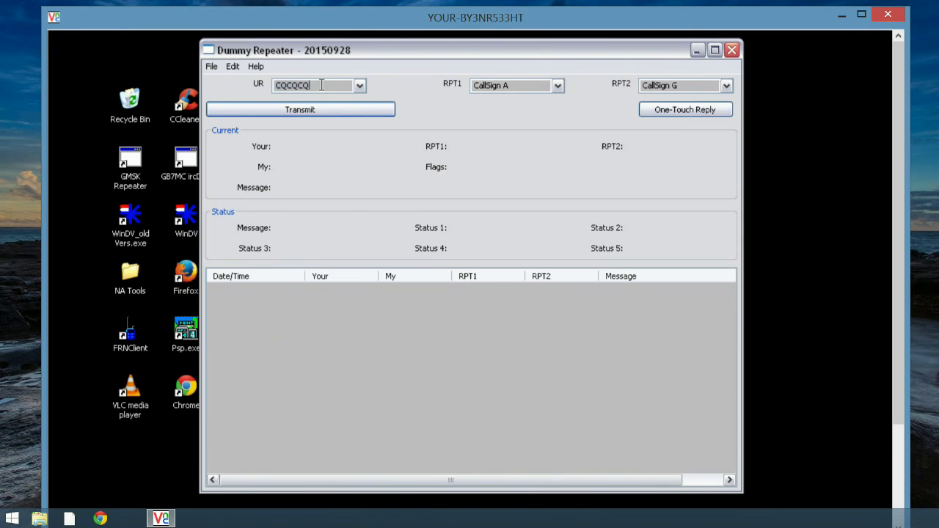
pyautogui.write('DCS005BL')
pyautogui.click(328, 112)
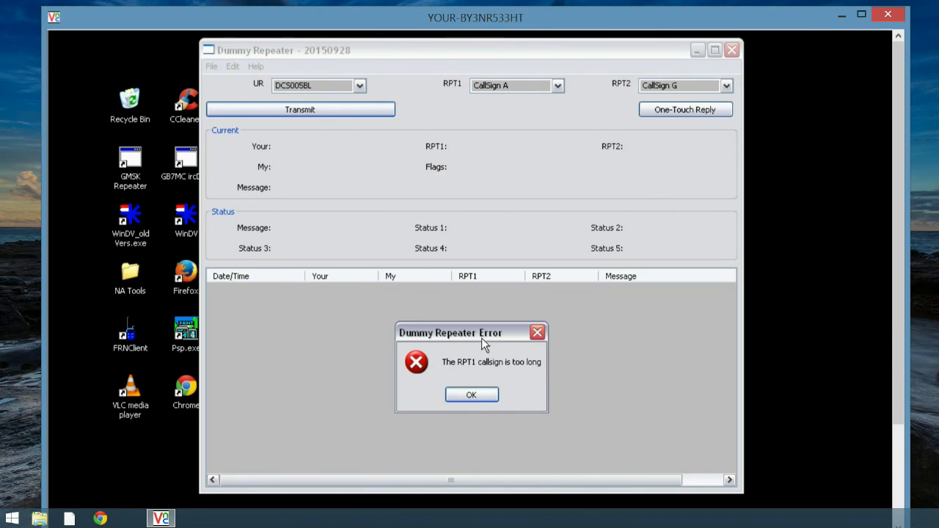
pyautogui.moveTo(481, 332); pyautogui.dragTo(483, 321)
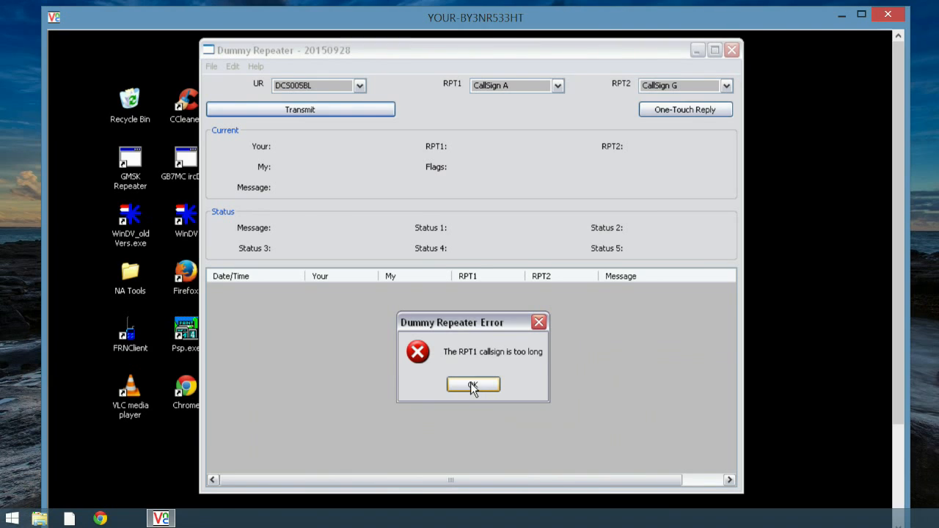
pyautogui.click(469, 386)
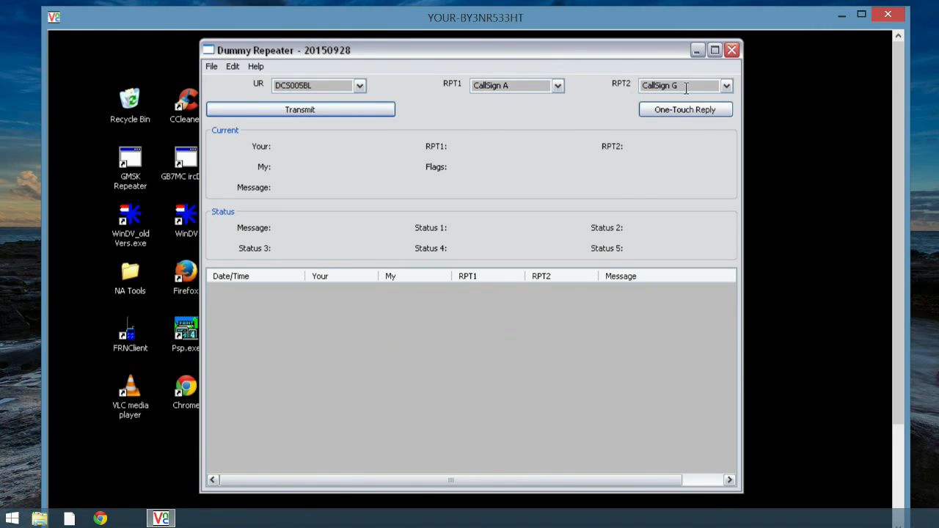
# Replace the UR callsign with the unlink command U preceded by spaces, try to transmit it, and dismiss the error
pyautogui.click(359, 86)
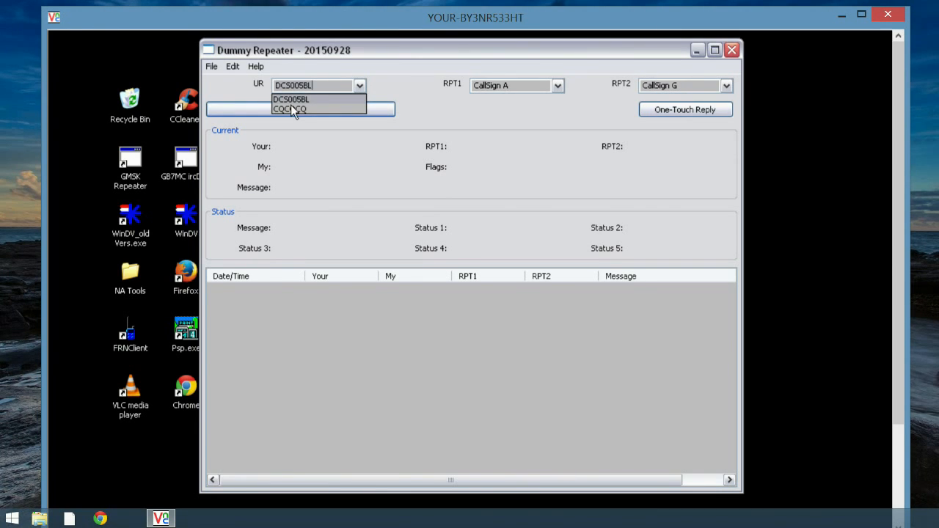
pyautogui.press('BackSpace')
pyautogui.press('BackSpace')
pyautogui.press('BackSpace')
pyautogui.press('BackSpace')
pyautogui.press('BackSpace')
pyautogui.press('BackSpace')
pyautogui.press('BackSpace')
pyautogui.press('BackSpace')
pyautogui.write('U')
pyautogui.click(361, 86)
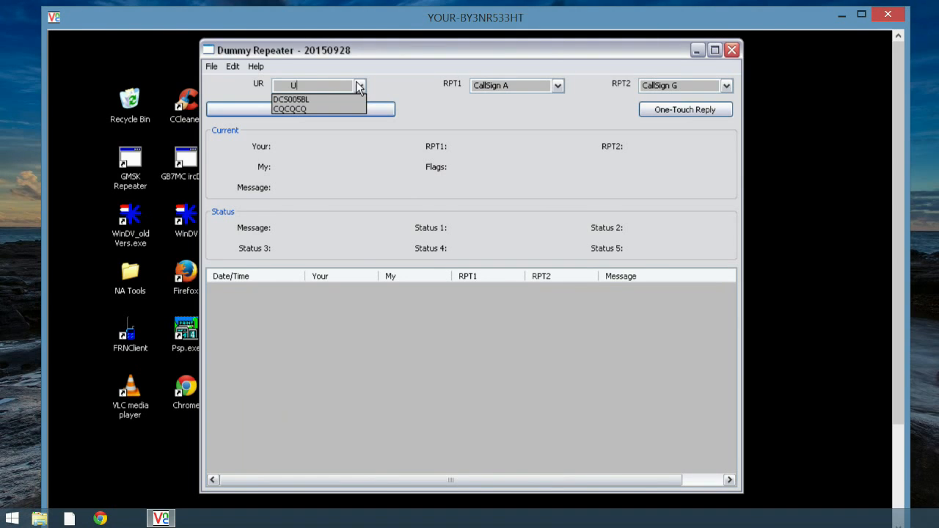
pyautogui.click(309, 110)
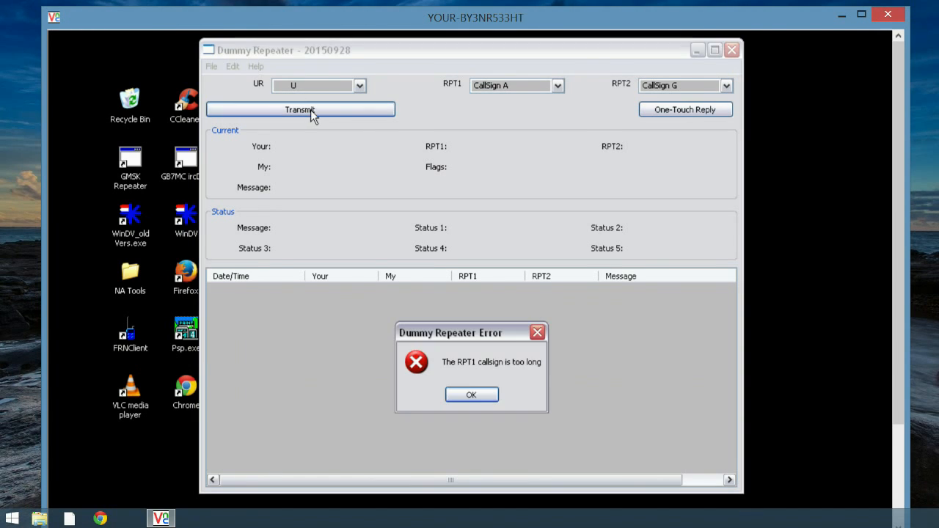
pyautogui.click(473, 396)
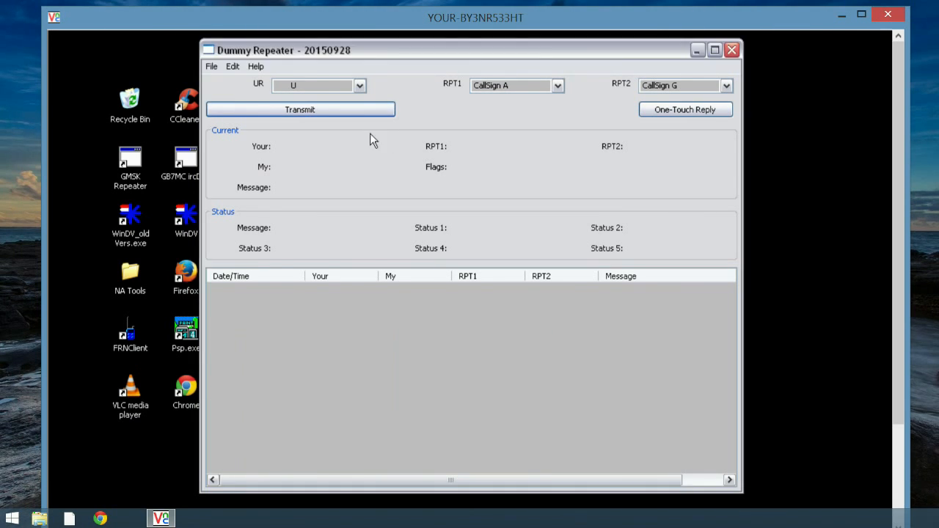
# Recall DCS005BL and CQCQCQ from the stored UR entries
pyautogui.click(361, 88)
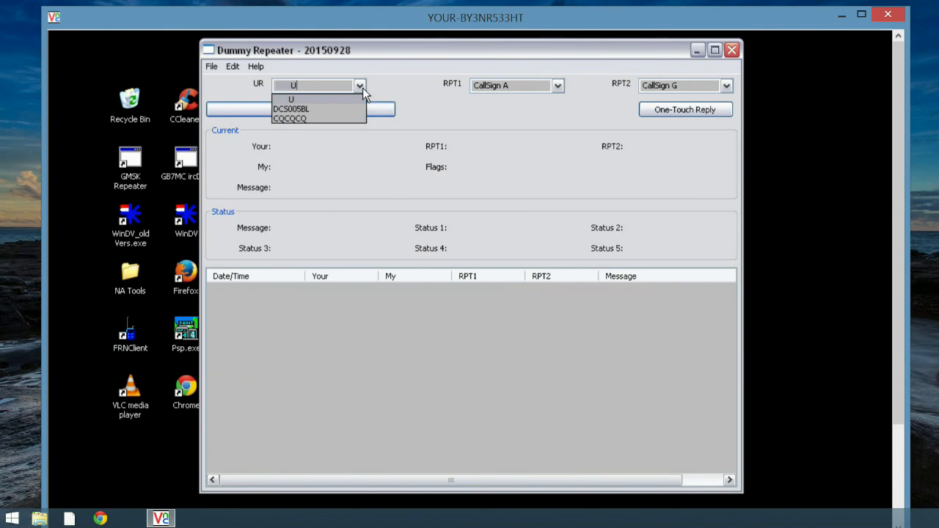
pyautogui.click(303, 109)
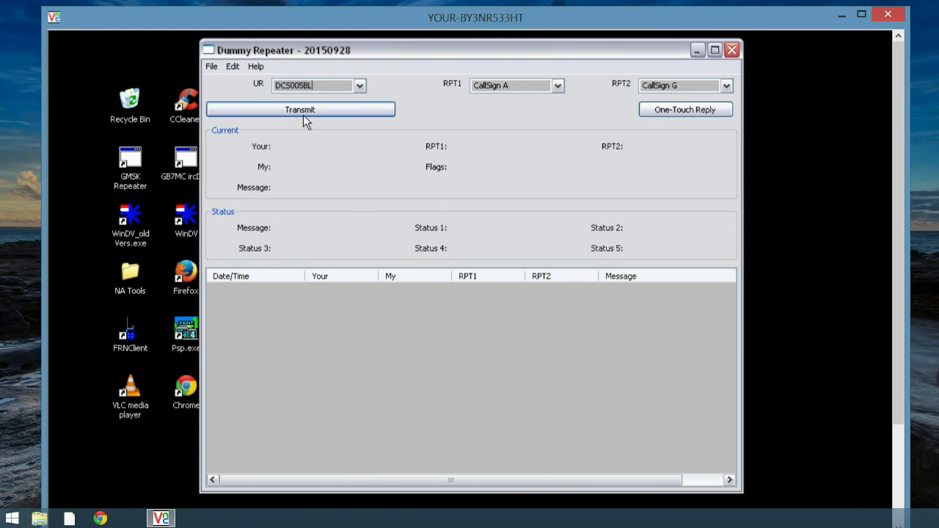
pyautogui.click(360, 88)
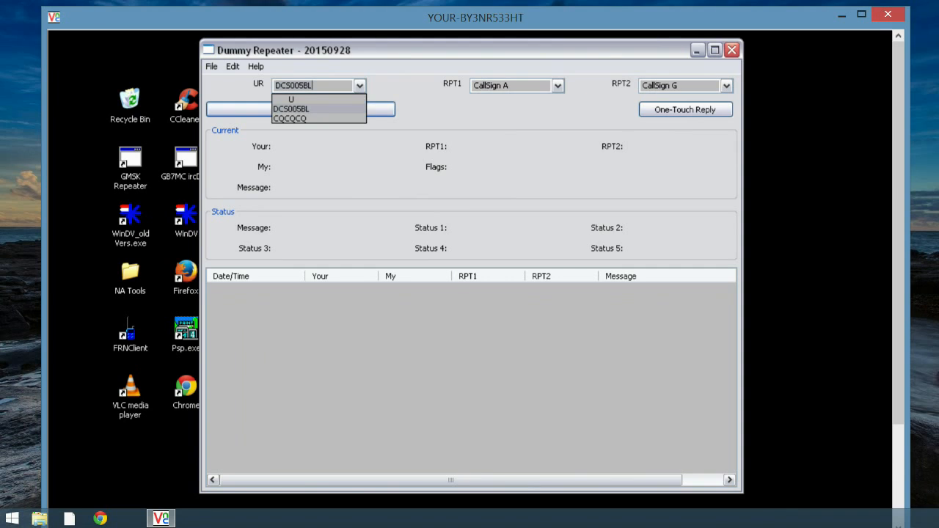
pyautogui.click(296, 116)
pyautogui.click(359, 86)
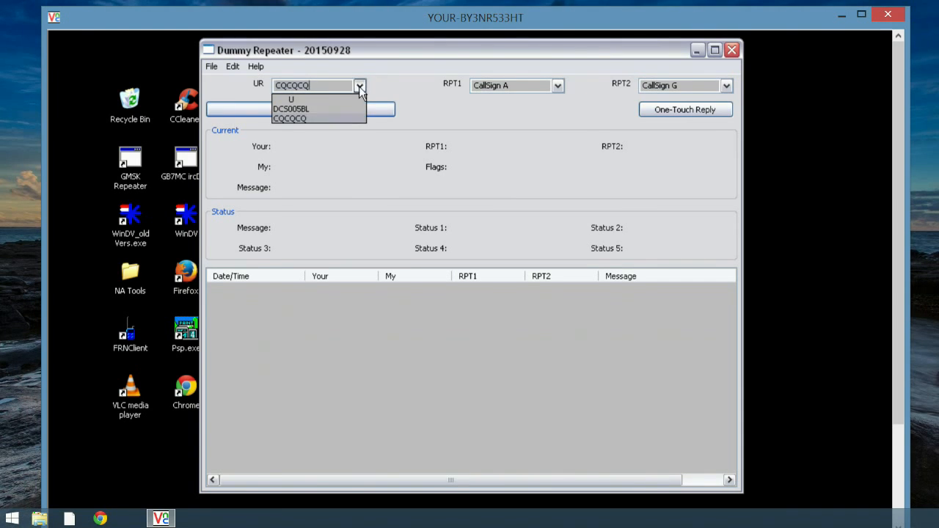
# Set the UR callsign to I preceded by spaces and try to transmit it, dismissing the error
pyautogui.click(294, 100)
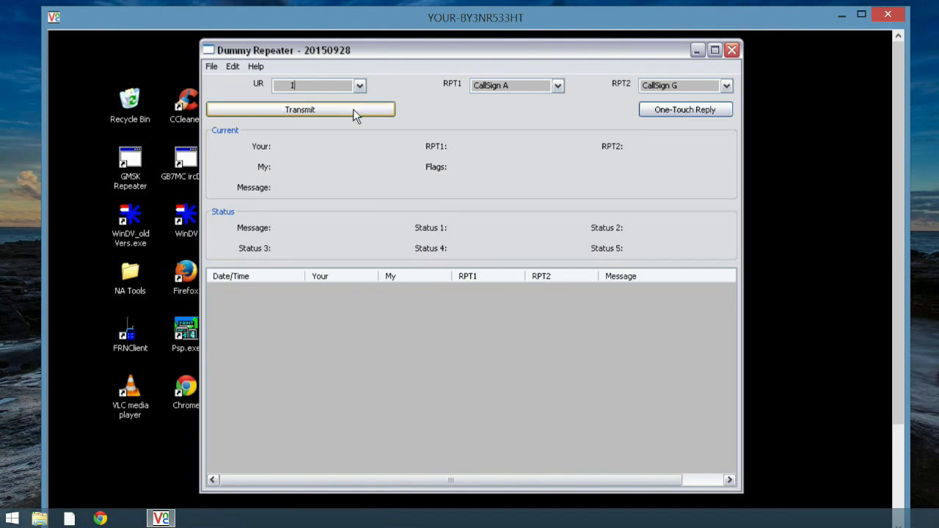
pyautogui.click(308, 109)
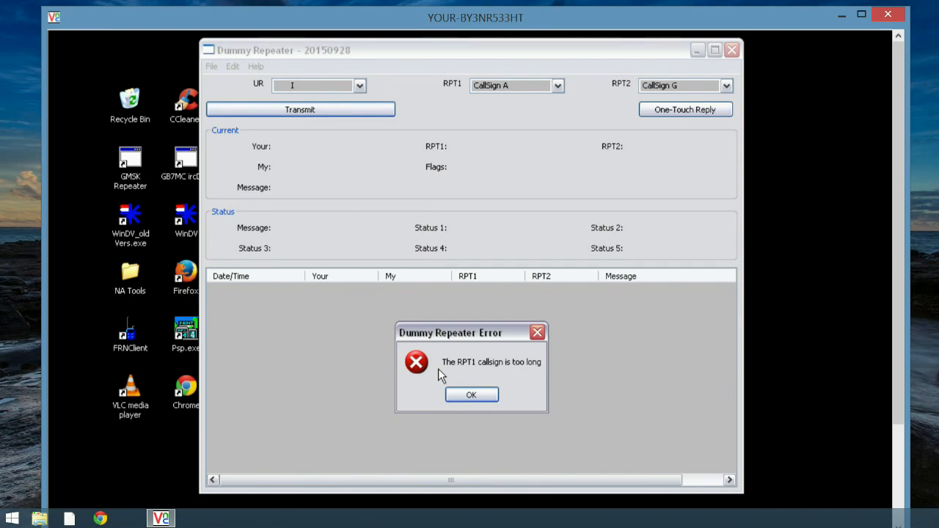
pyautogui.click(477, 397)
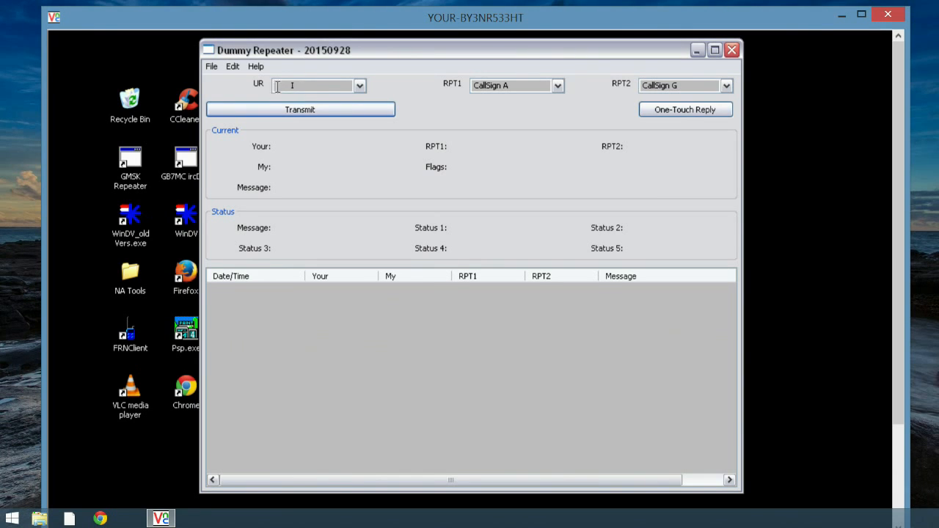
pyautogui.doubleClick(317, 87)
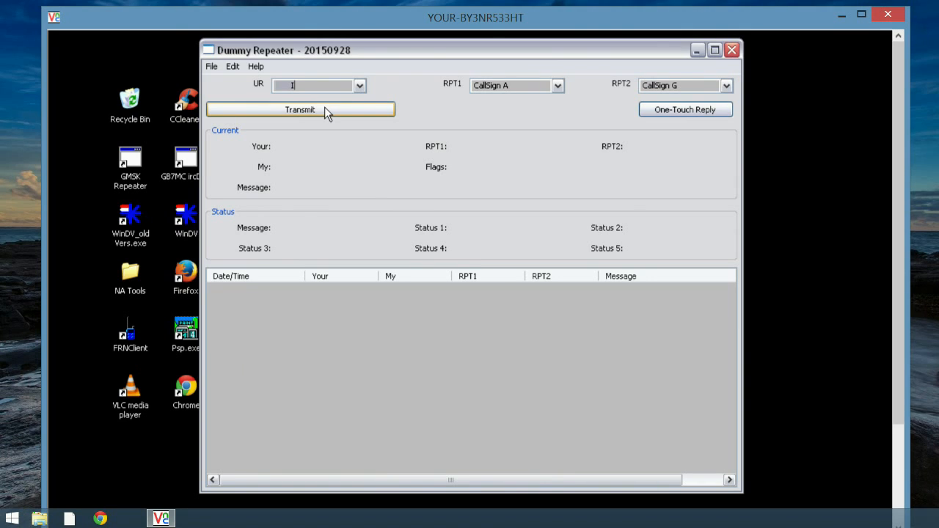
pyautogui.click(325, 107)
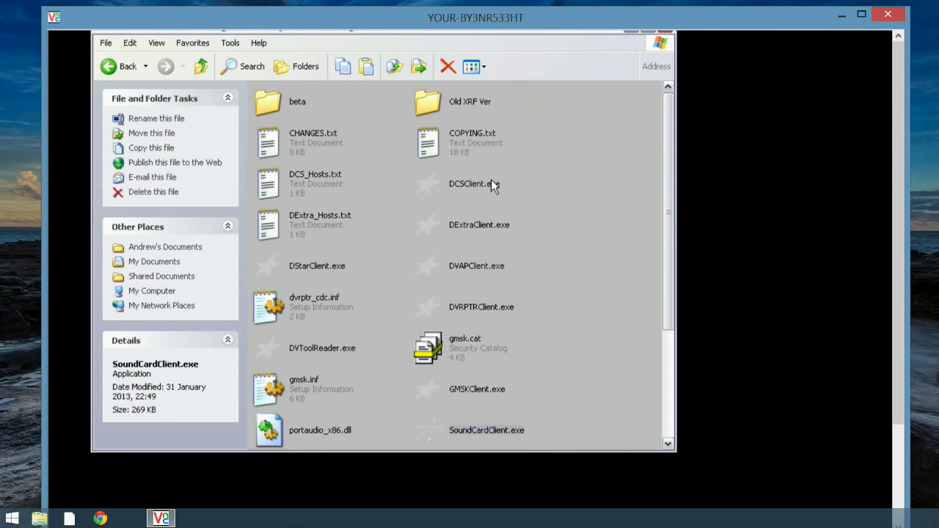
# Launch DCSClient.exe from the program folder
pyautogui.click(433, 181)
pyautogui.doubleClick(458, 182)
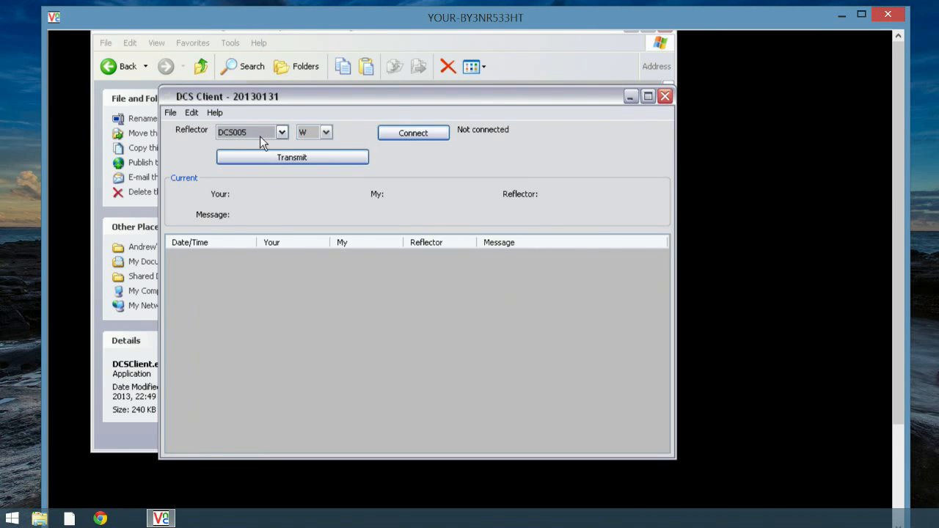
# Select reflector DCS005 module B in DCS Client, start the connection, and shift the window slightly
pyautogui.click(281, 132)
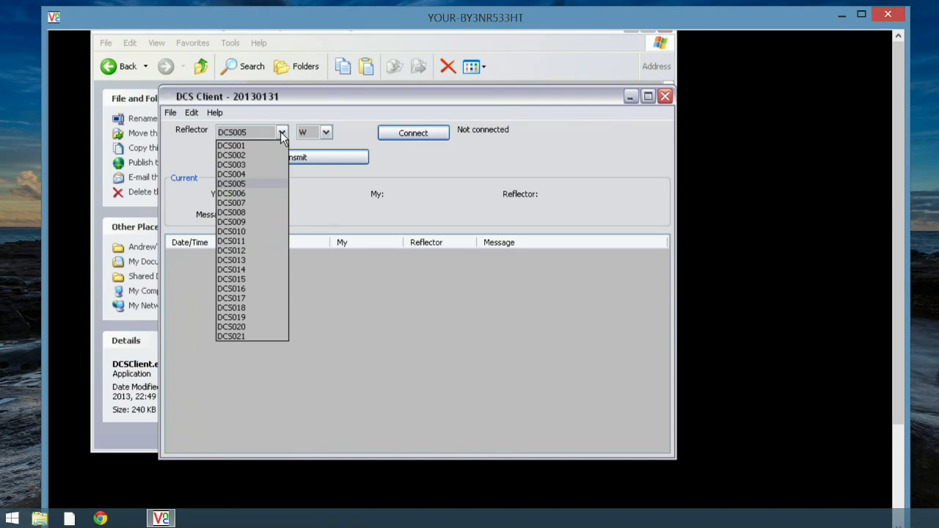
pyautogui.click(234, 184)
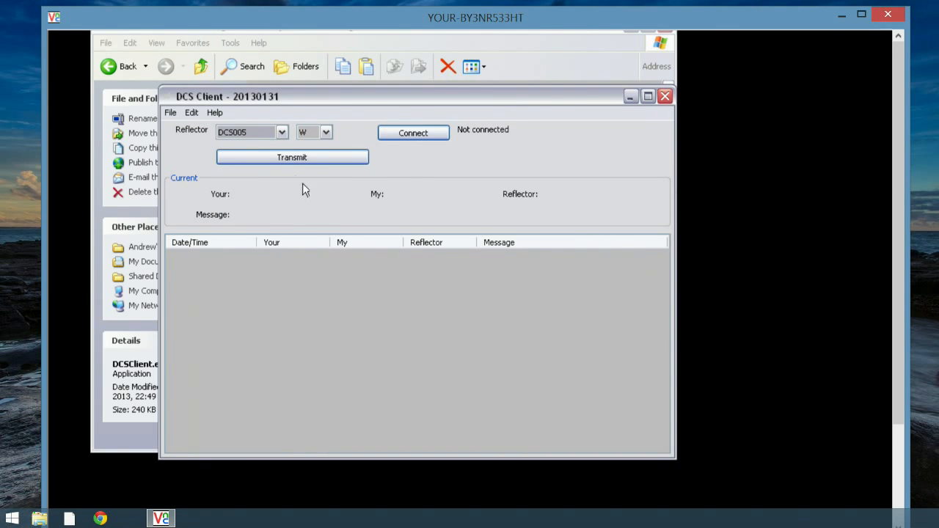
pyautogui.click(326, 133)
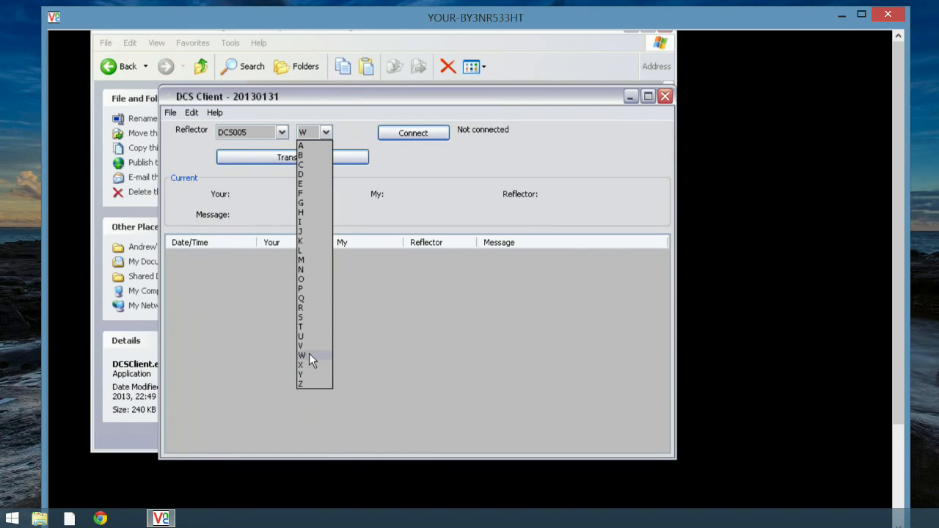
pyautogui.click(309, 155)
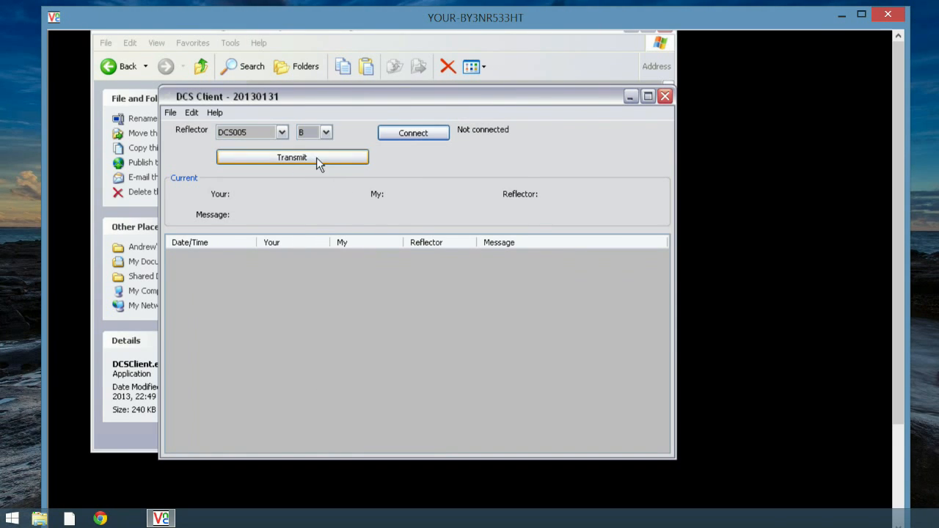
pyautogui.click(417, 134)
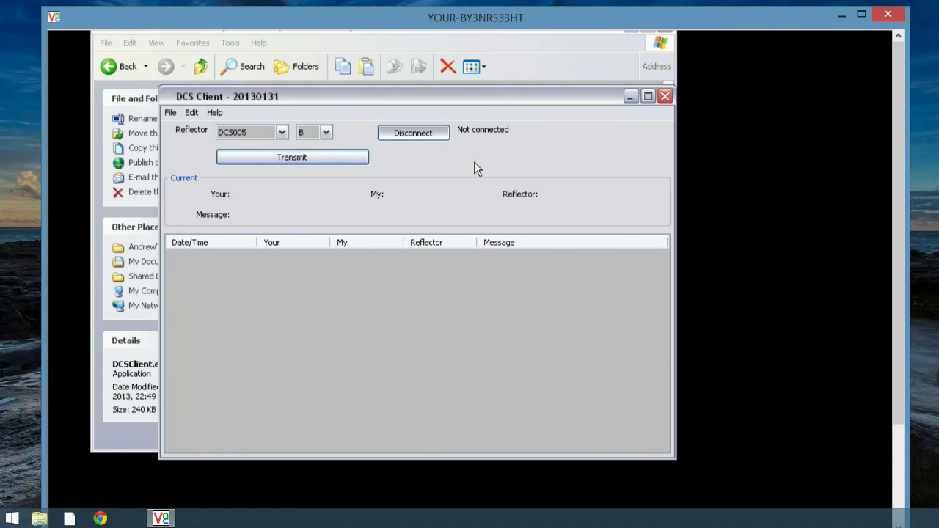
pyautogui.moveTo(557, 101); pyautogui.dragTo(573, 89)
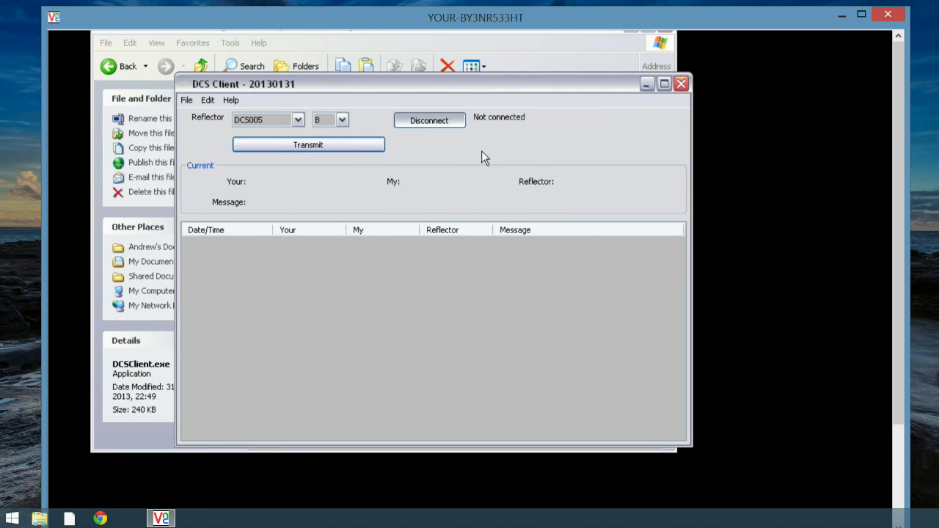
# Disconnect from the reflector, open the DCS Client preferences, and shift the preferences dialog slightly
pyautogui.click(439, 123)
pyautogui.click(209, 100)
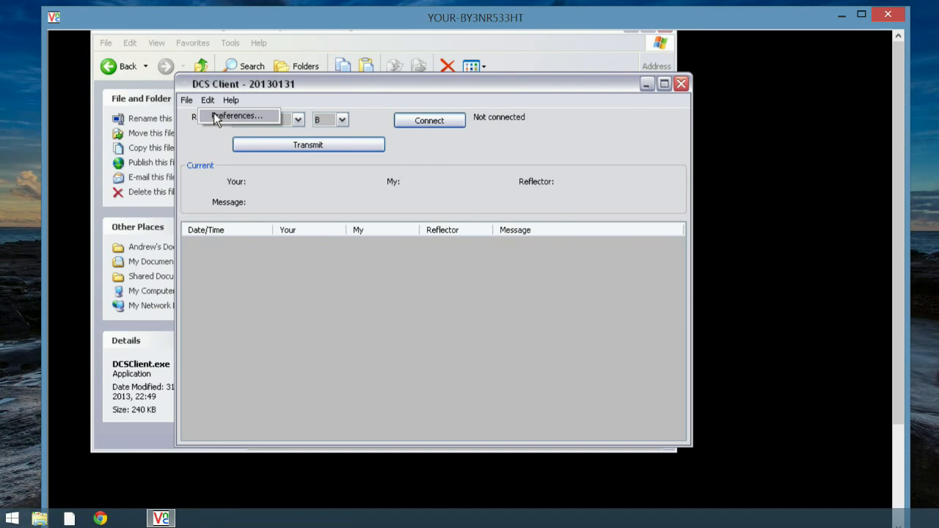
pyautogui.click(216, 117)
pyautogui.moveTo(436, 267)
pyautogui.mouseDown()
pyautogui.moveTo(397, 243)
pyautogui.moveTo(416, 265)
pyautogui.moveTo(429, 255)
pyautogui.mouseUp()
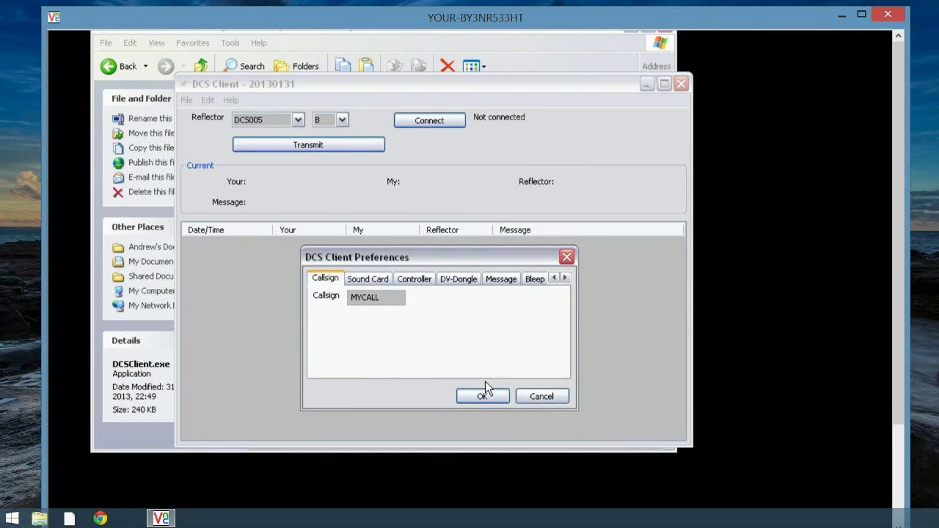
# Examine the sound card devices, the controller type options, and the DV-Dongle device port in the DCS Client preferences
pyautogui.click(377, 286)
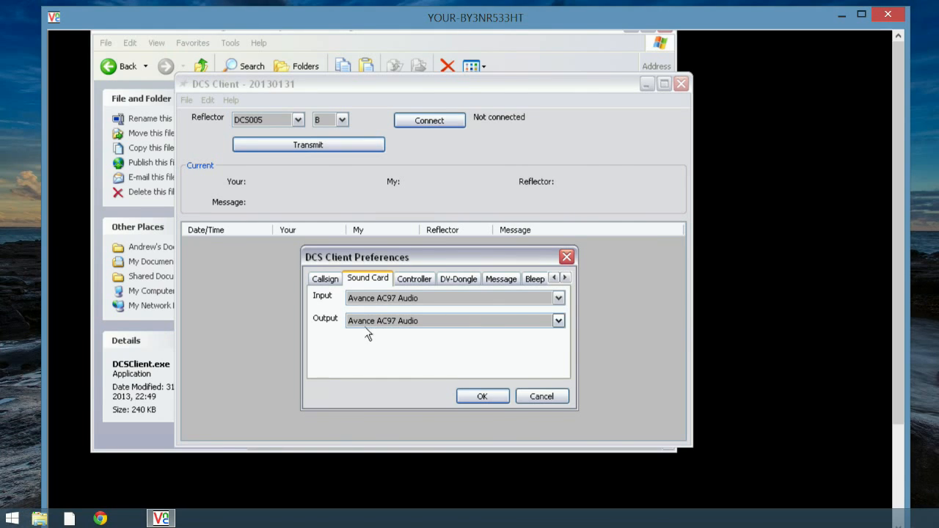
pyautogui.click(416, 279)
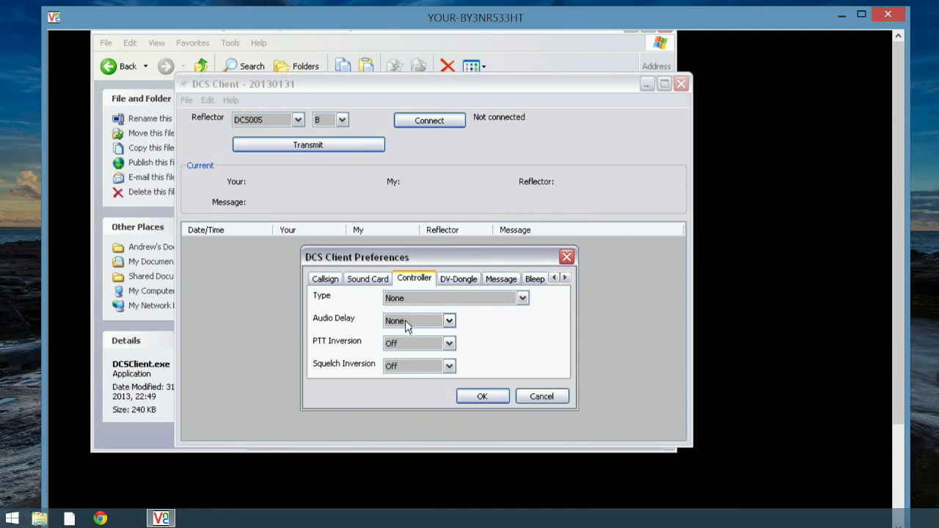
pyautogui.click(523, 298)
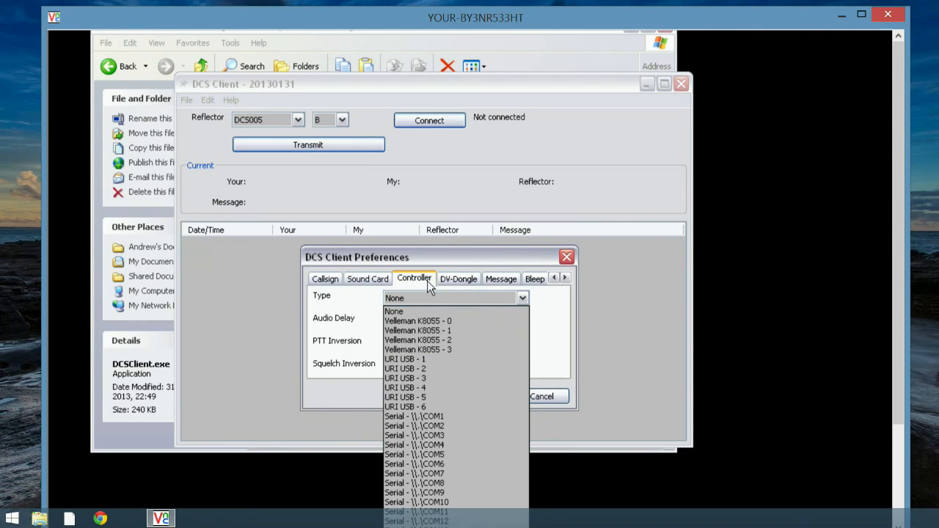
pyautogui.click(456, 279)
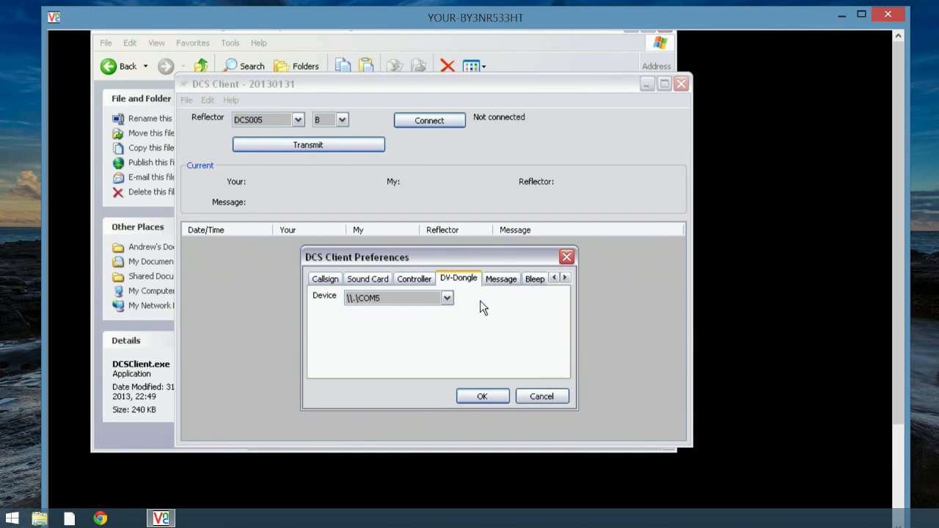
pyautogui.click(449, 300)
pyautogui.click(449, 301)
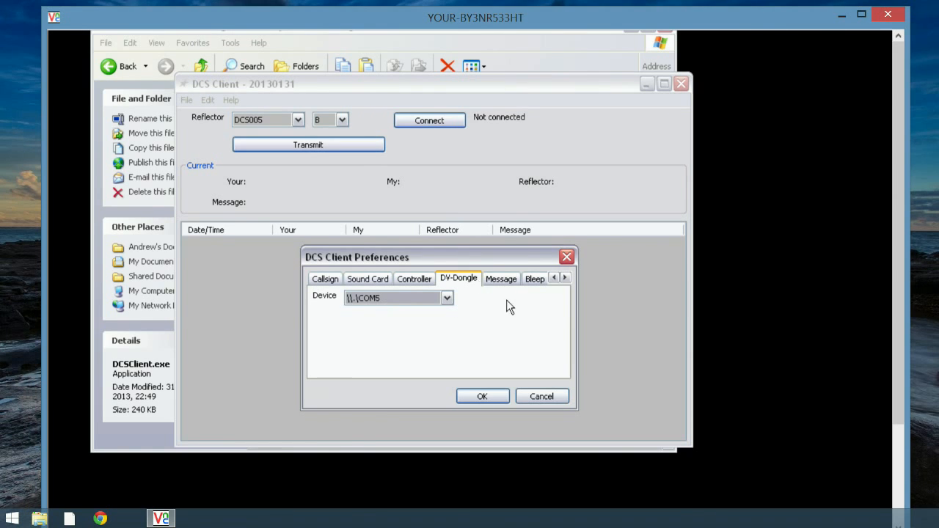
# Enter a hello message from the operator, including the first name, as the DCS Client message text and correct the typo in "From"
pyautogui.click(503, 279)
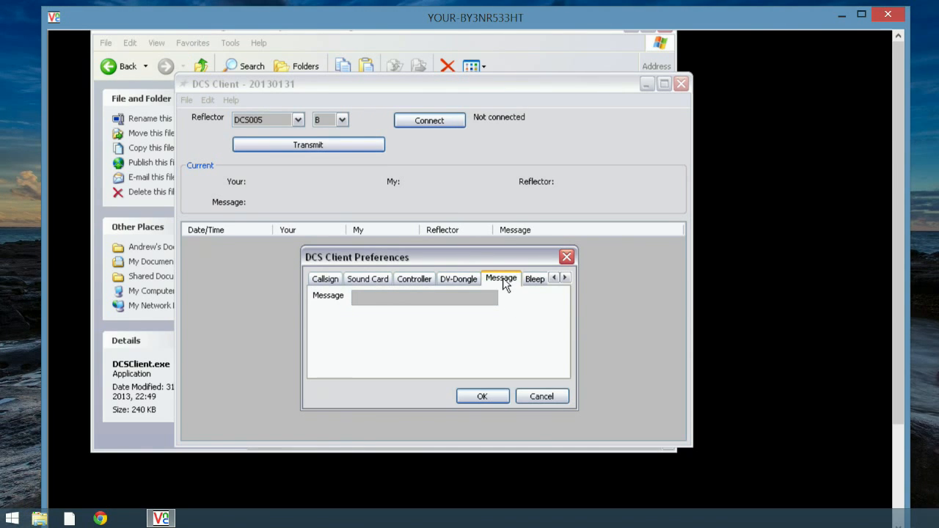
pyautogui.click(387, 299)
pyautogui.write('hello Frpm Drew')
pyautogui.click(381, 297)
pyautogui.press('Delete')
pyautogui.write('o')
pyautogui.press('Delete')
pyautogui.write('o')
# Check the end bleep option and set the startup reflector to DCS005 module B
pyautogui.click(535, 280)
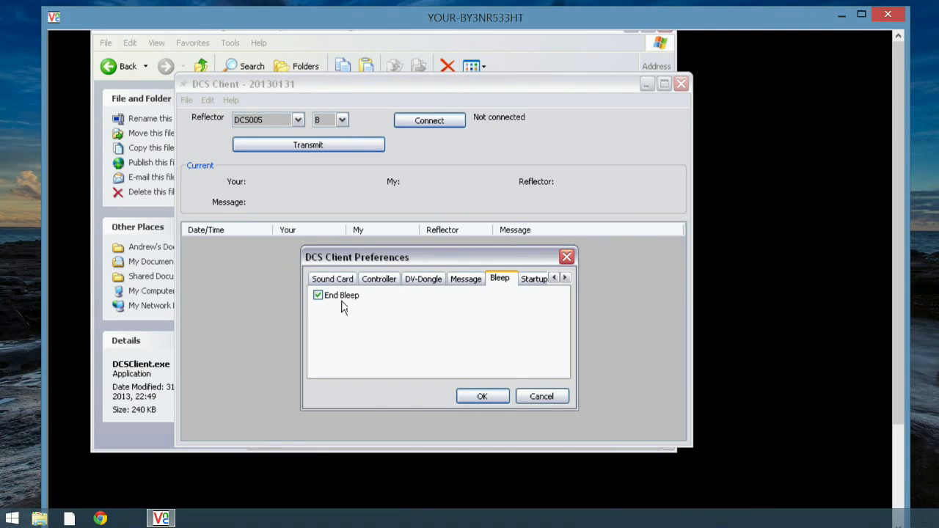
pyautogui.click(538, 280)
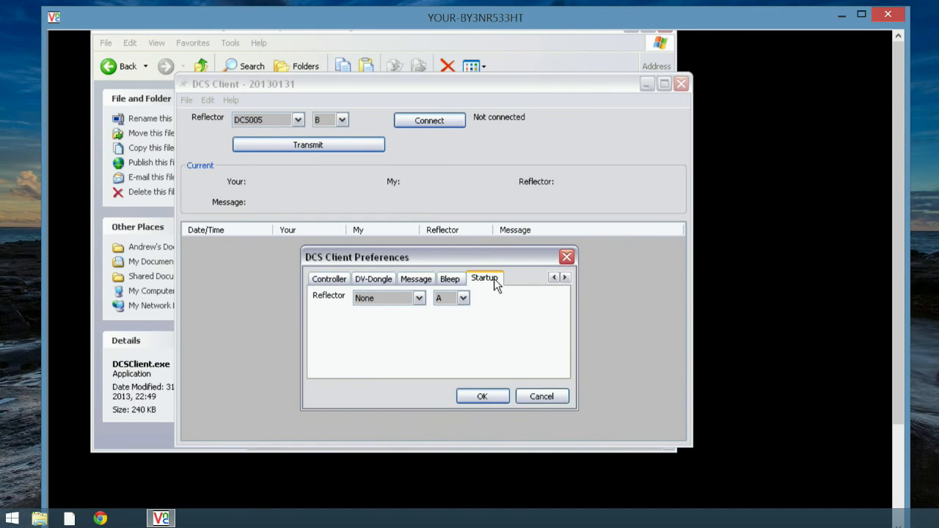
pyautogui.click(419, 298)
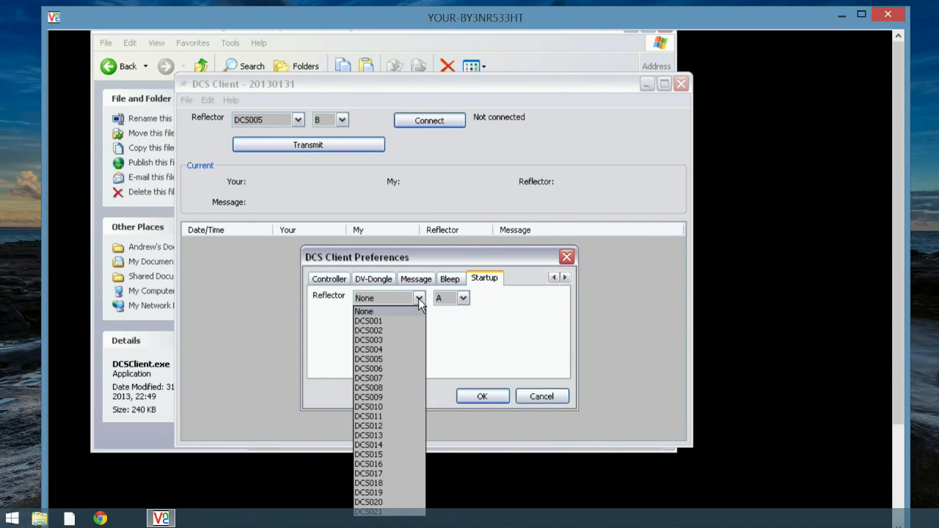
pyautogui.click(382, 358)
pyautogui.click(464, 299)
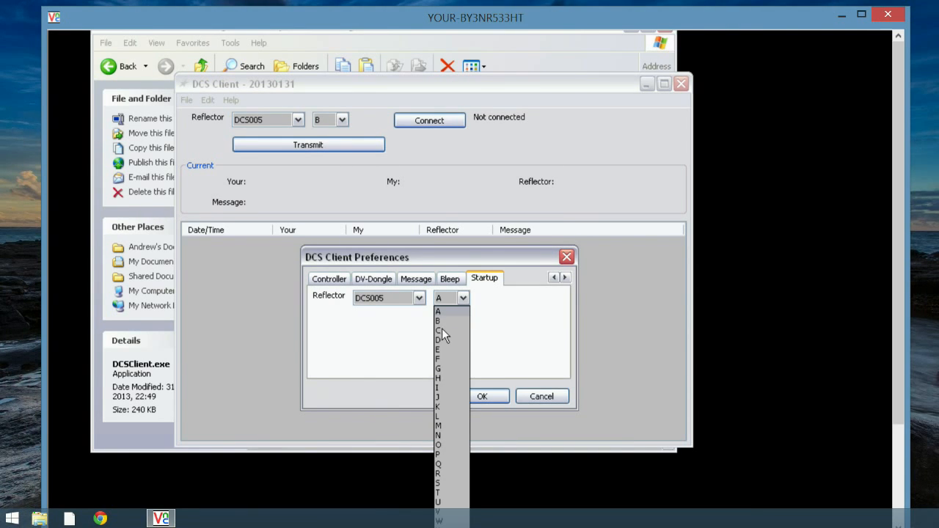
pyautogui.click(442, 321)
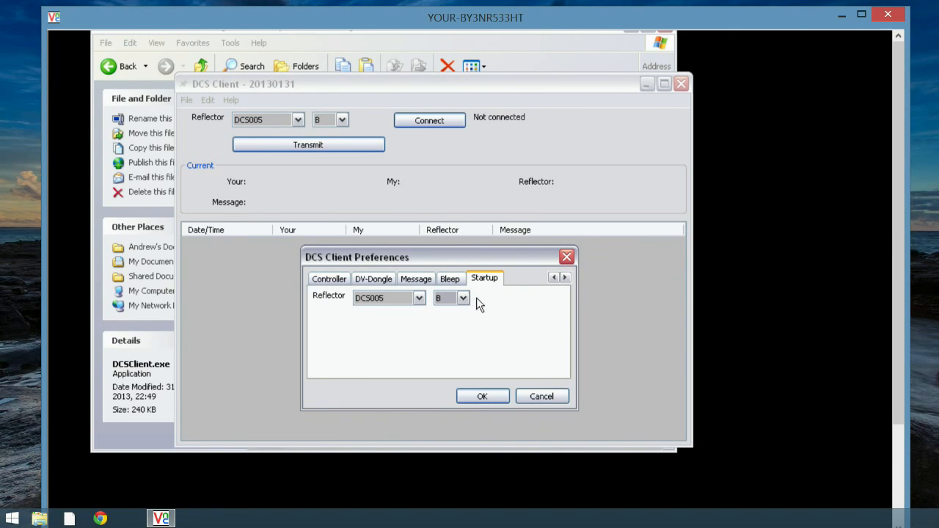
# Set the startup reflector to None and its module to A, and save the DCS Client preferences
pyautogui.click(417, 298)
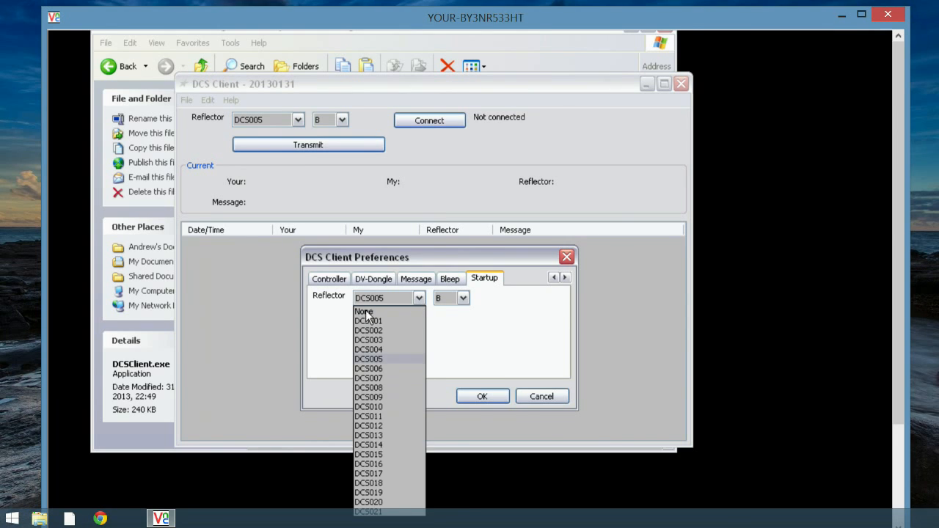
pyautogui.click(367, 311)
pyautogui.click(464, 298)
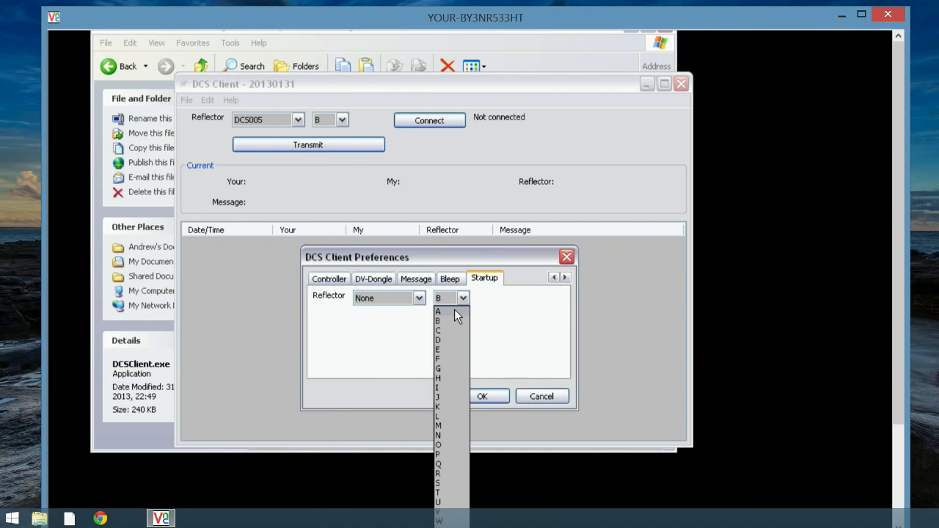
pyautogui.click(454, 308)
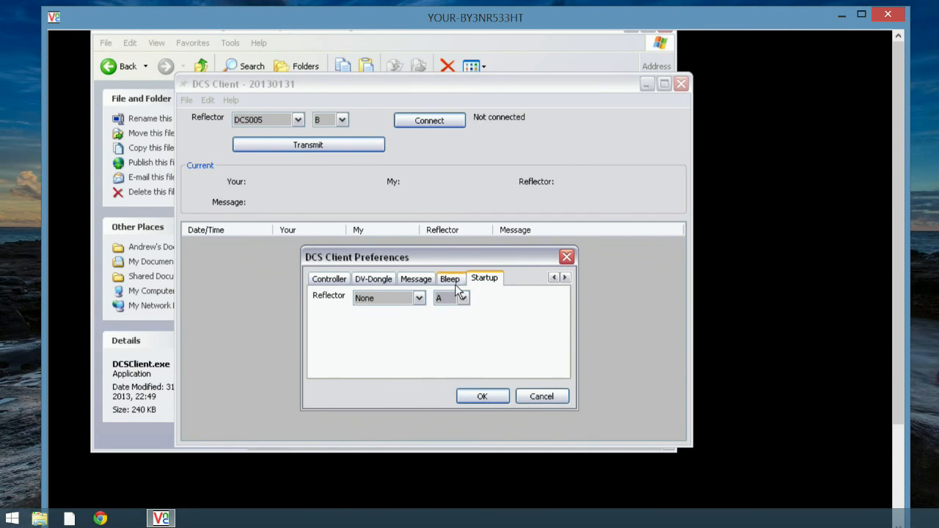
pyautogui.click(483, 397)
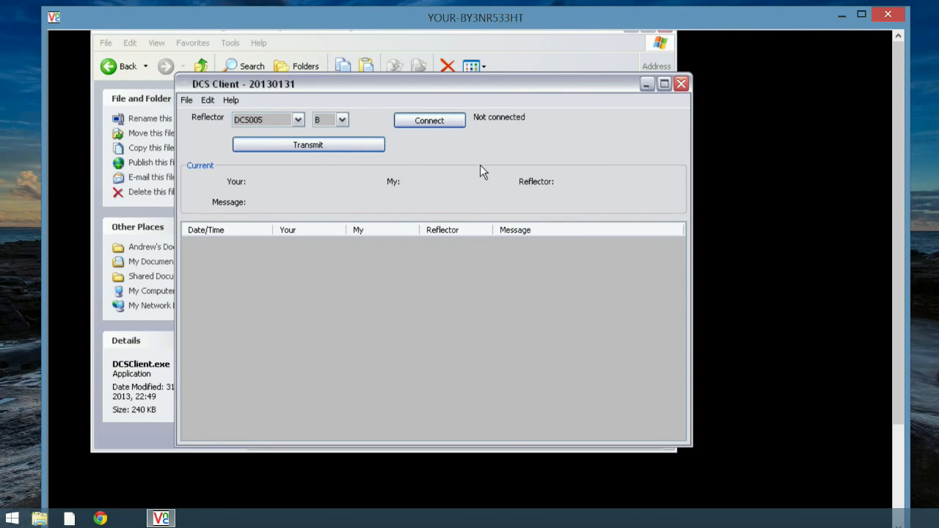
# Exit DCS Client and confirm the exit
pyautogui.click(188, 100)
pyautogui.click(197, 137)
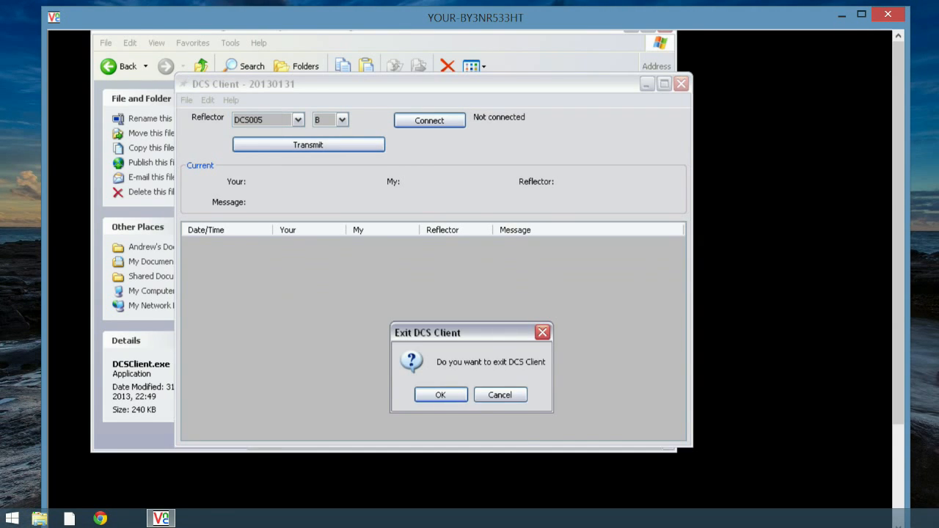
pyautogui.click(433, 396)
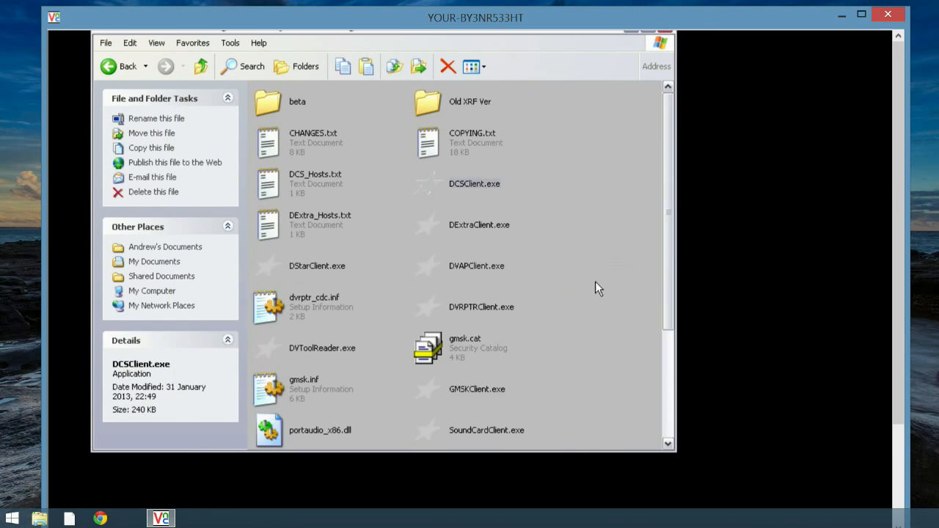
# Launch DExtraClient.exe from the program folder and move its window higher on the desktop
pyautogui.click(464, 226)
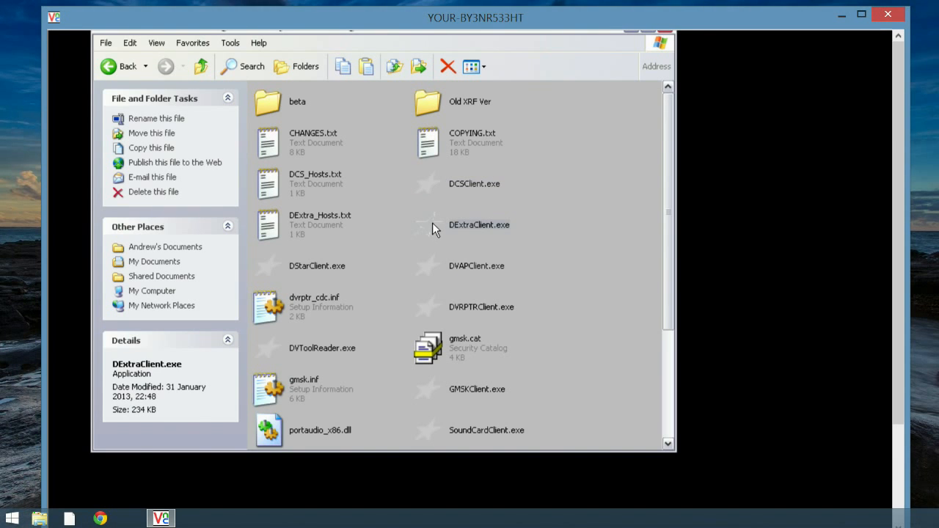
pyautogui.doubleClick(471, 227)
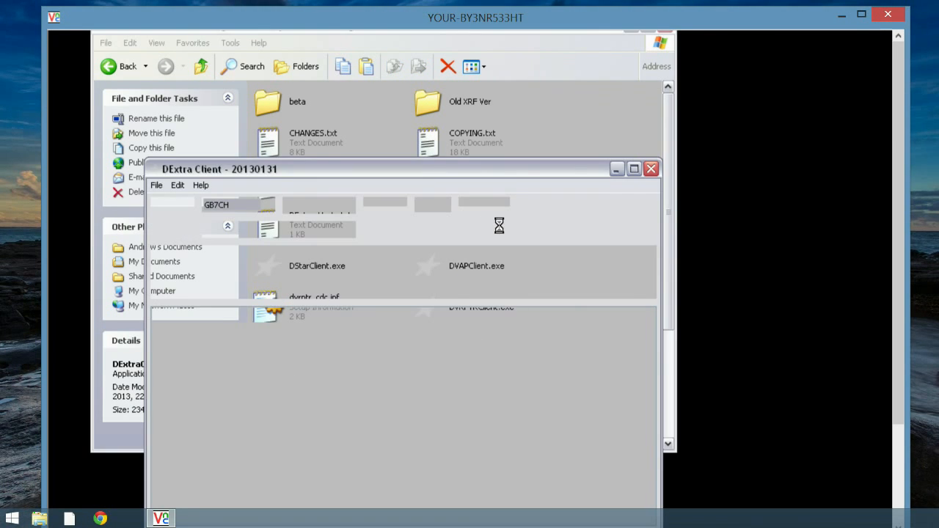
pyautogui.moveTo(524, 172); pyautogui.dragTo(550, 101)
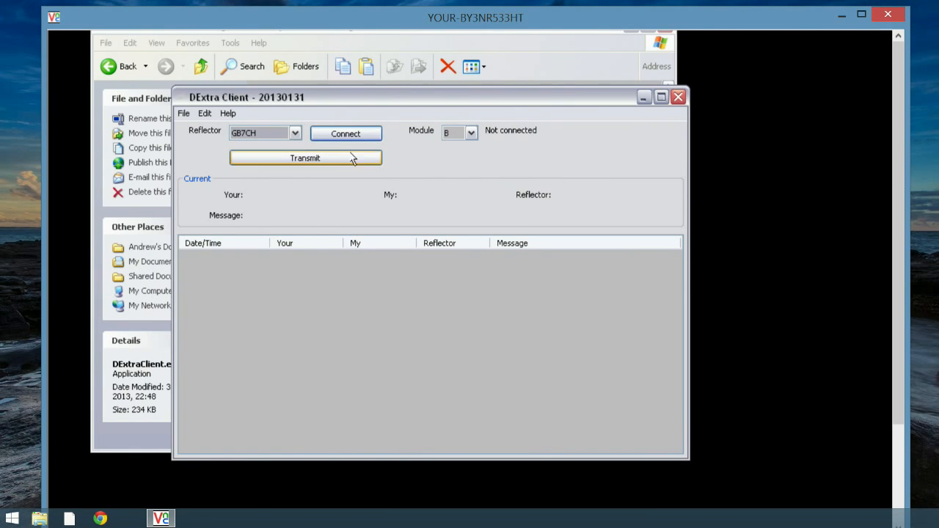
# Browse the available reflectors in DExtra Client, keep GB7CH, and set the module to C
pyautogui.click(295, 132)
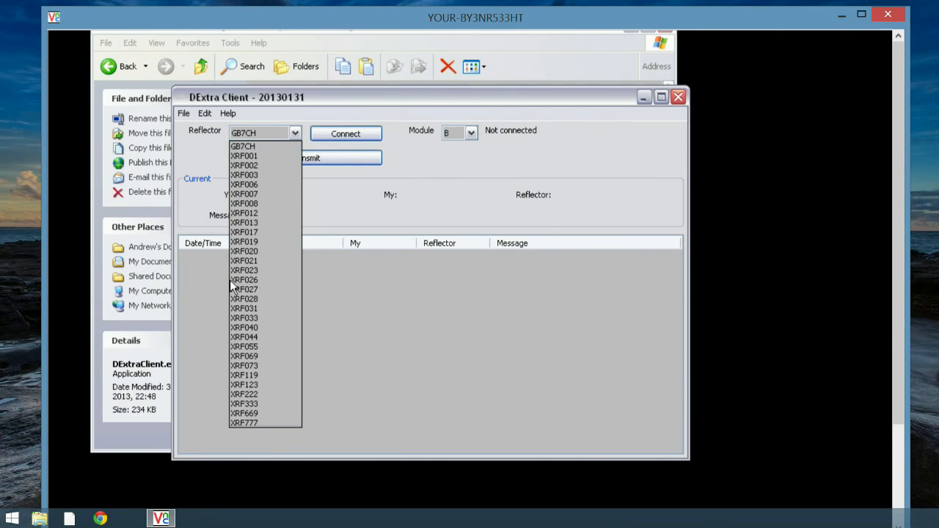
pyautogui.click(296, 130)
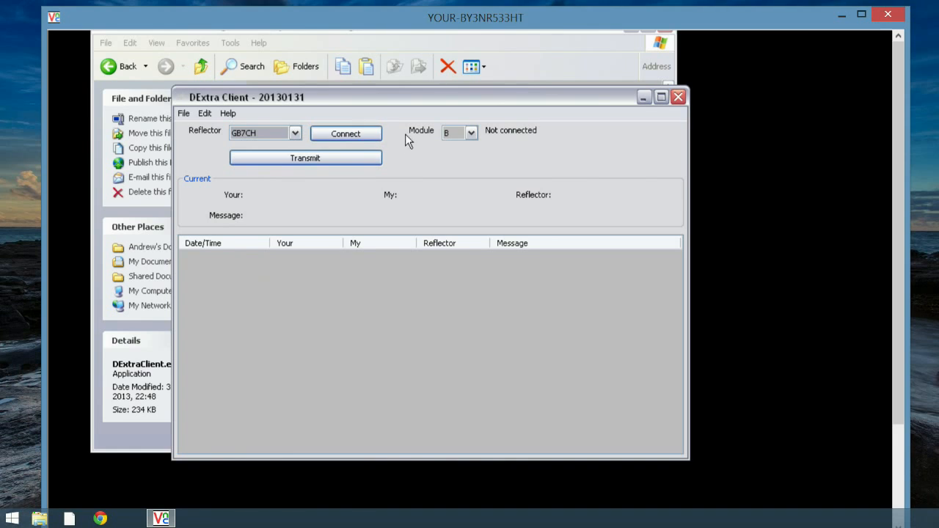
pyautogui.click(472, 133)
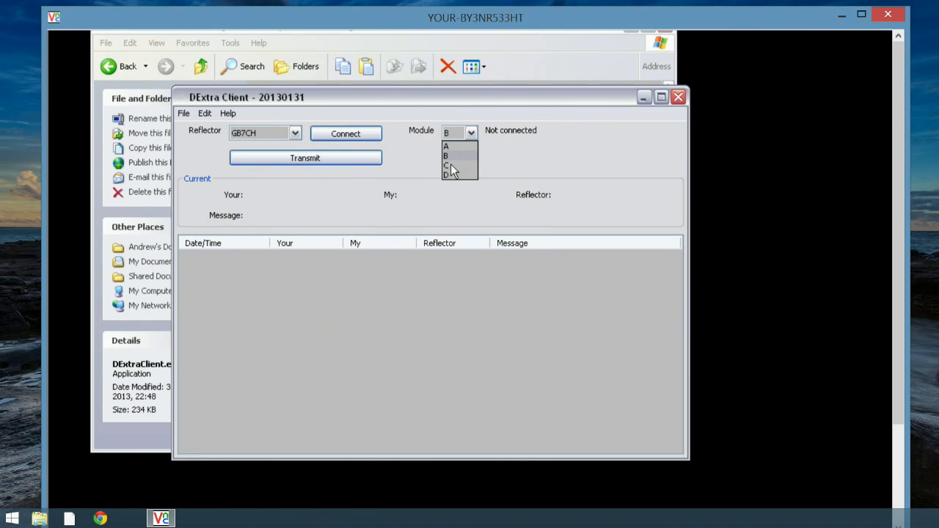
pyautogui.click(460, 146)
pyautogui.click(472, 132)
pyautogui.click(456, 166)
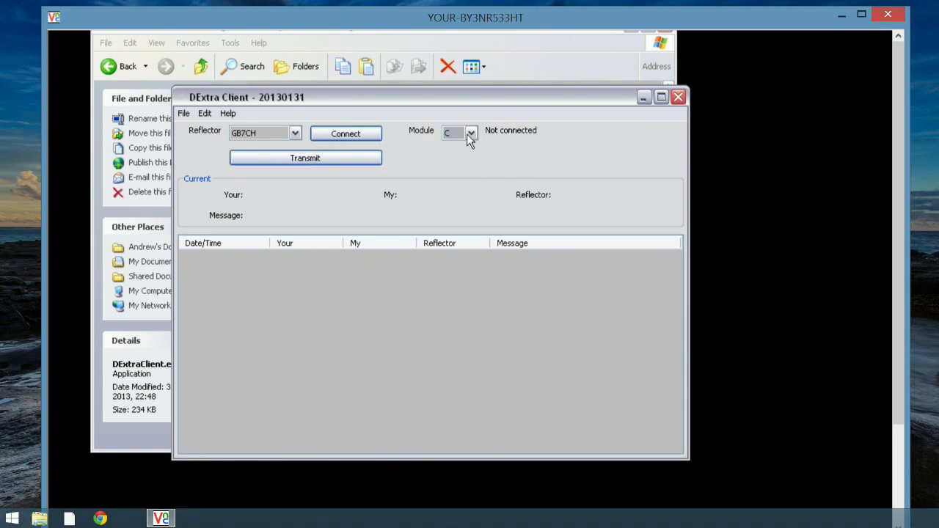
pyautogui.click(469, 135)
pyautogui.click(514, 158)
# Examine the DExtra Client preferences for callsign, sound card, controller, DV-Dongle, message, bleep, and startup reflector
pyautogui.click(207, 115)
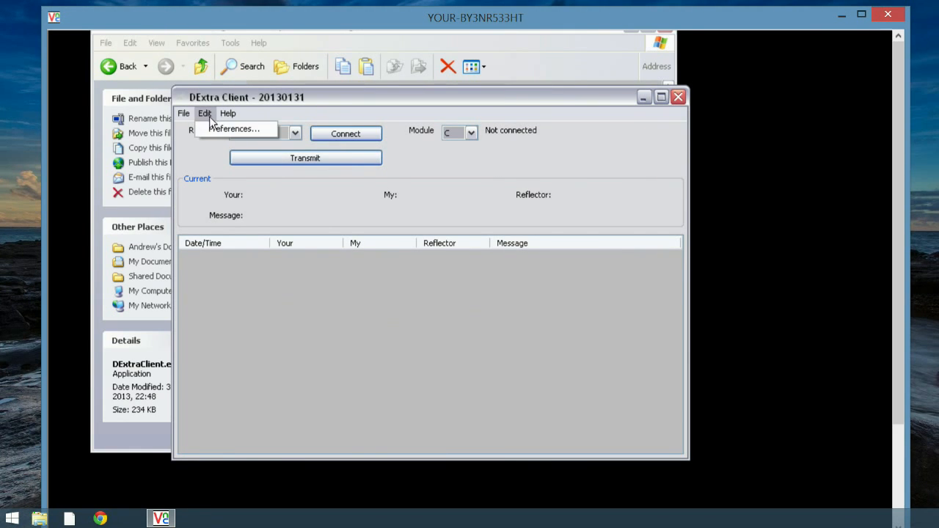
pyautogui.click(220, 133)
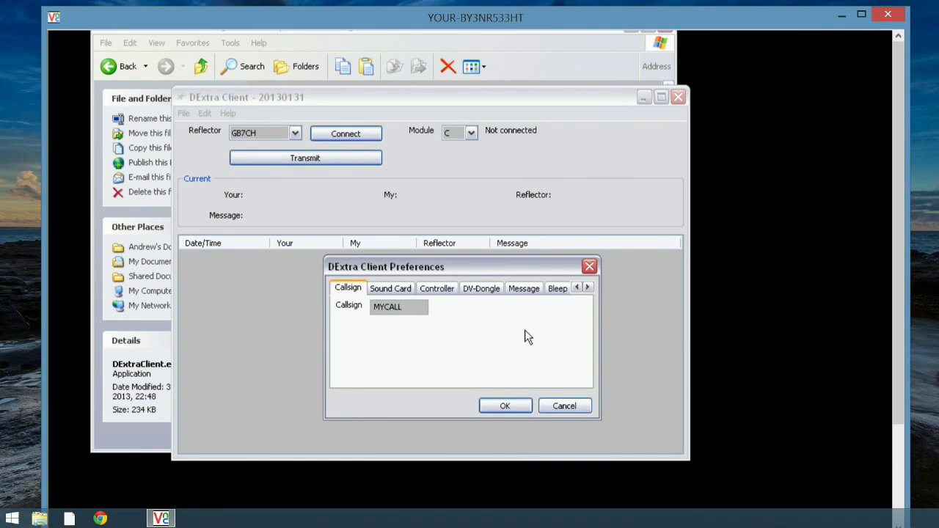
pyautogui.moveTo(488, 266); pyautogui.dragTo(494, 257)
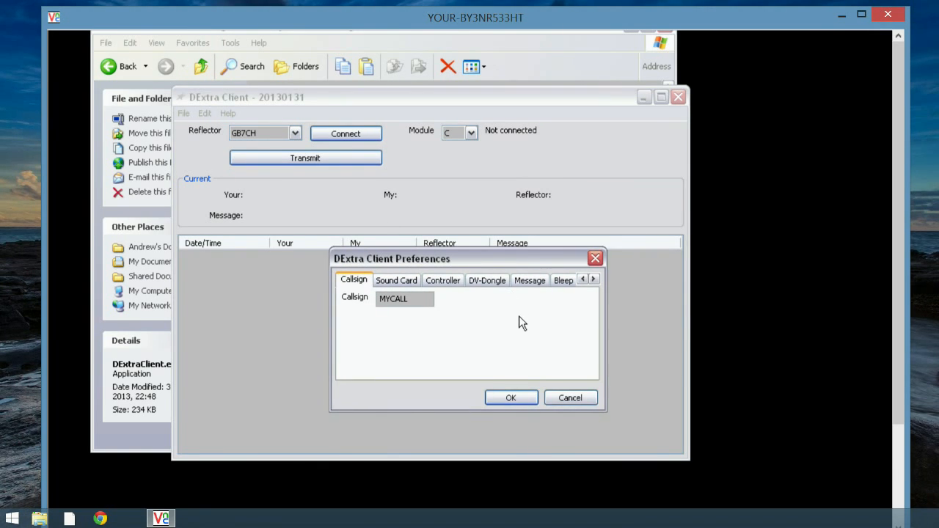
pyautogui.click(409, 284)
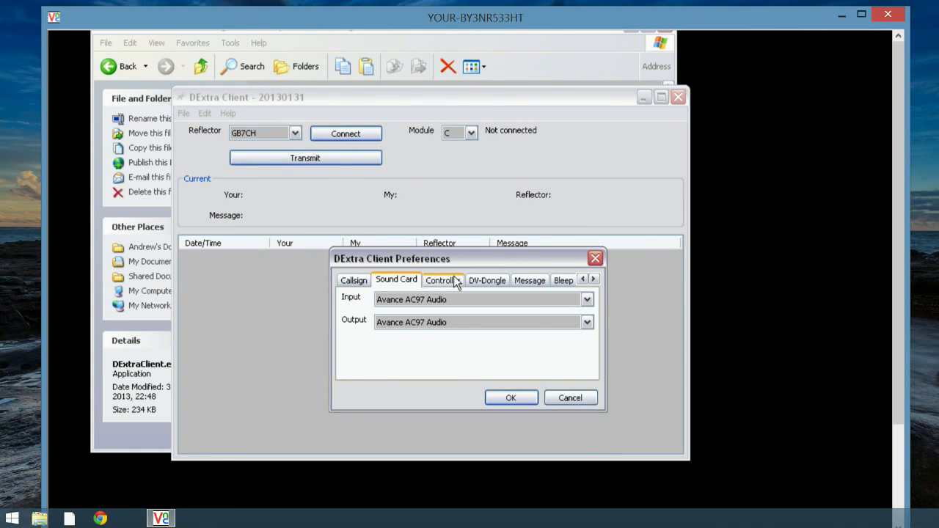
pyautogui.click(451, 281)
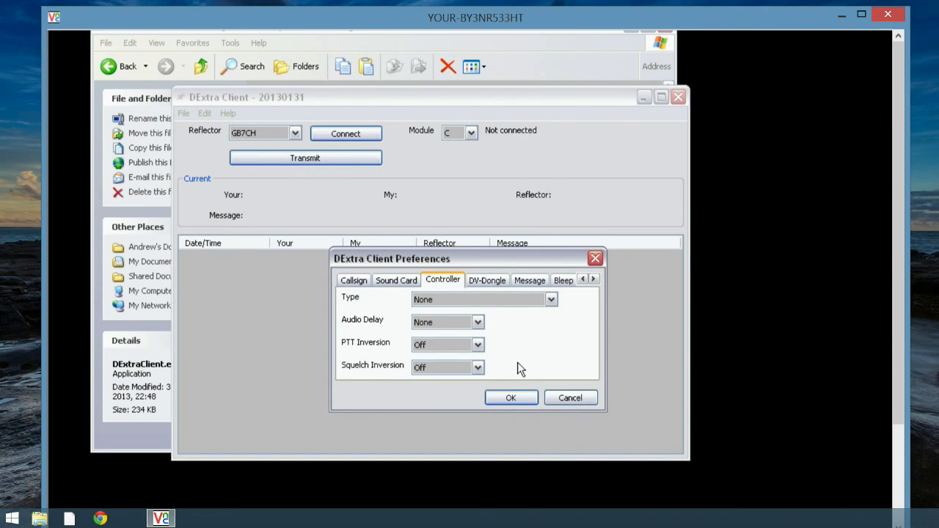
pyautogui.click(490, 281)
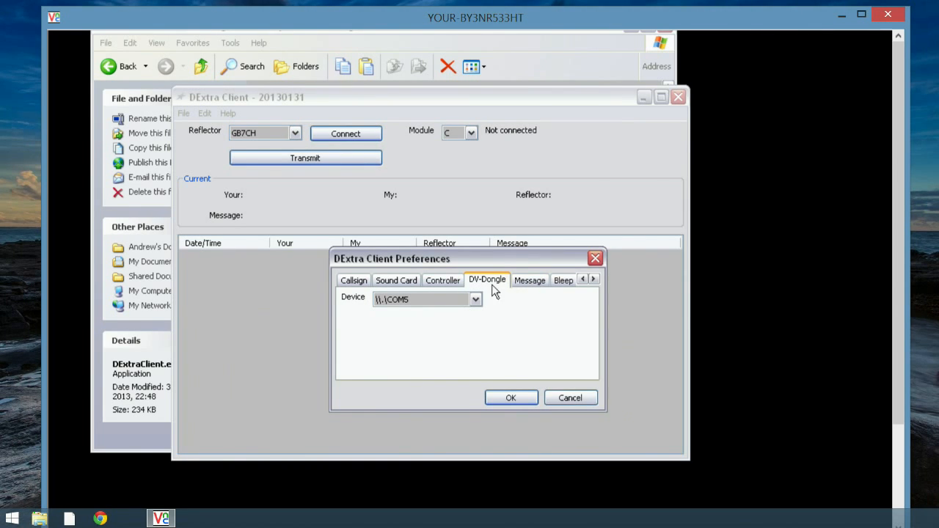
pyautogui.click(533, 282)
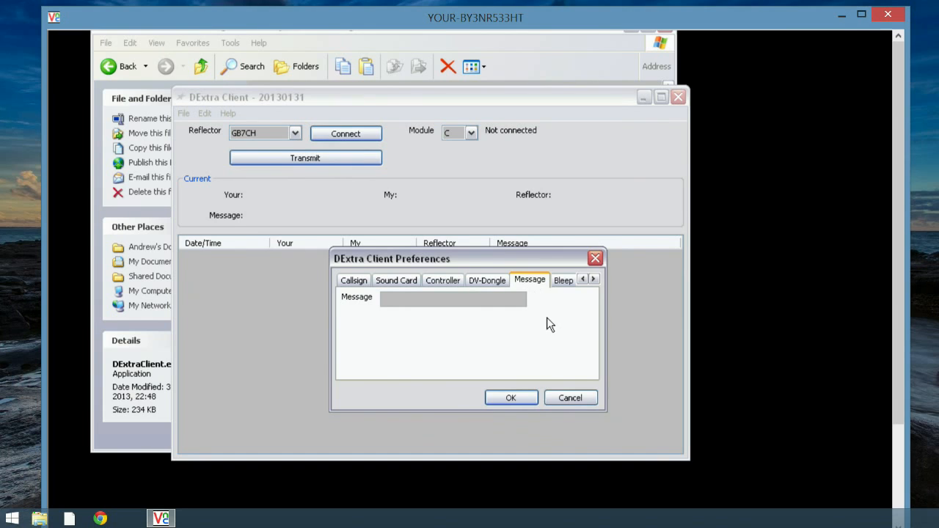
pyautogui.click(566, 281)
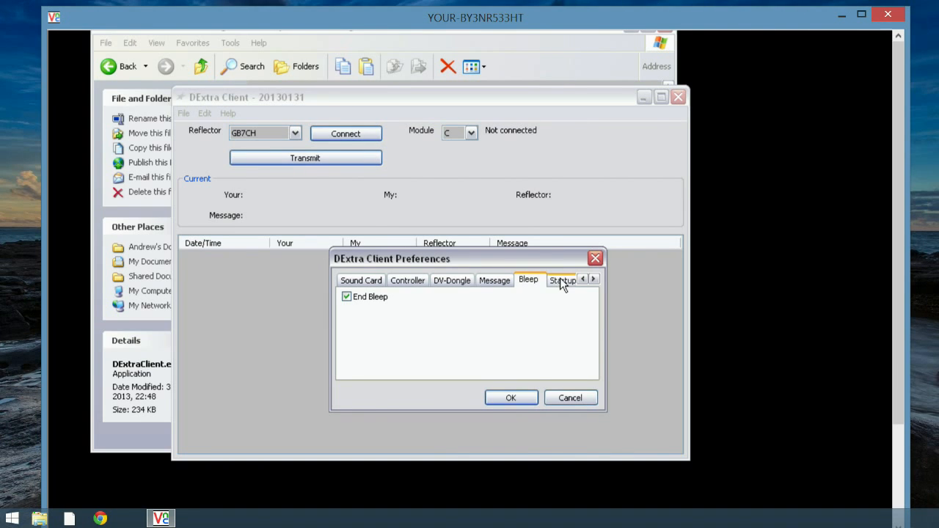
pyautogui.click(562, 281)
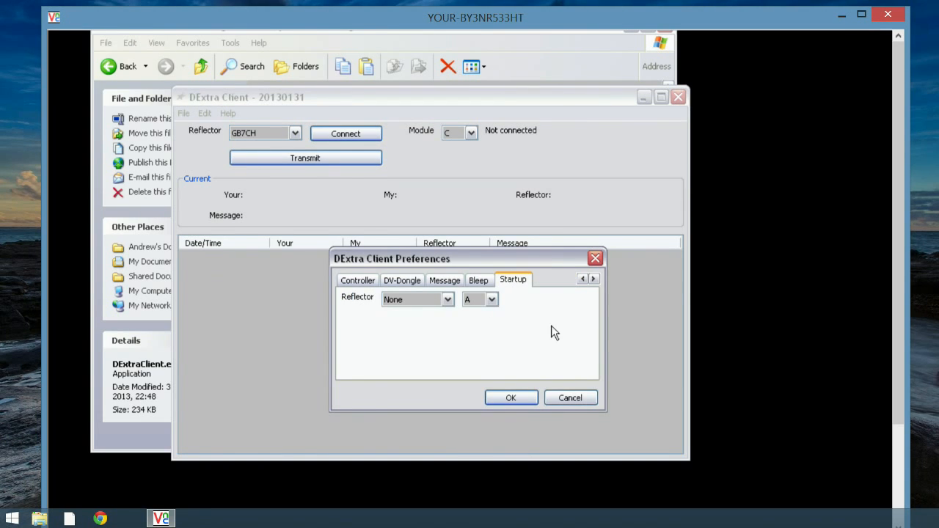
# Cancel the DExtra Client preferences, then exit the program and confirm the exit
pyautogui.click(570, 398)
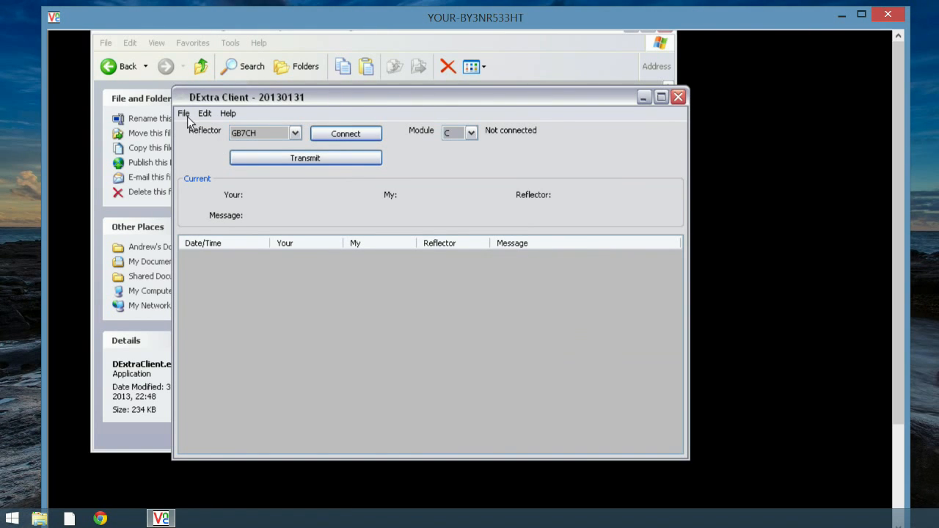
pyautogui.click(184, 113)
pyautogui.click(193, 149)
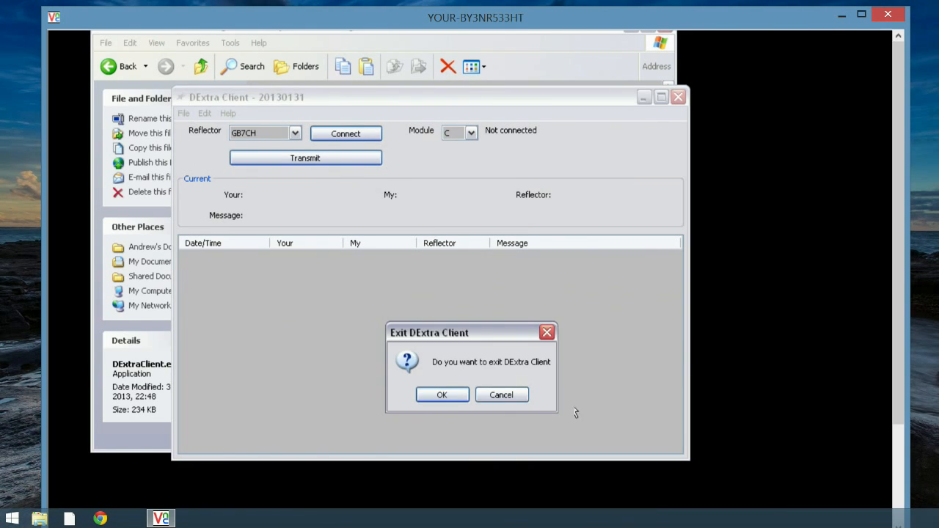
pyautogui.click(443, 395)
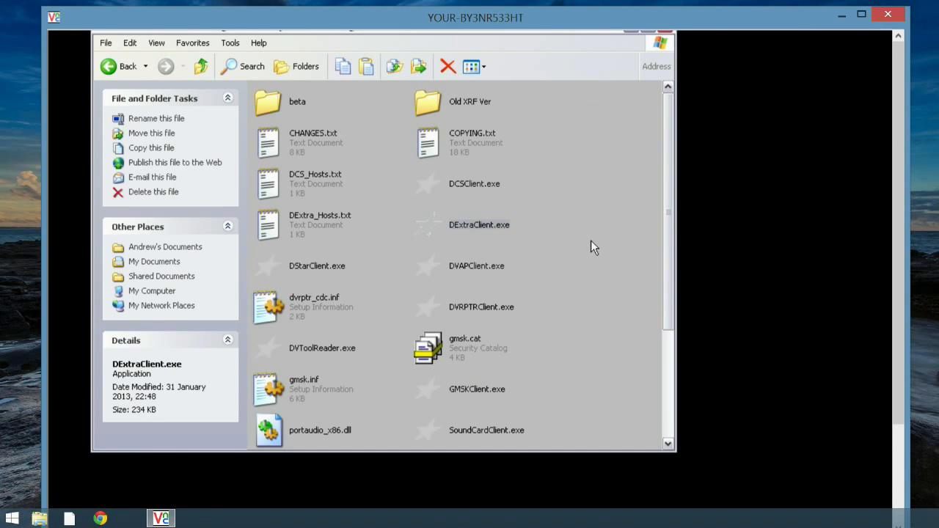
# Launch DStarClient.exe from the program folder
pyautogui.click(592, 240)
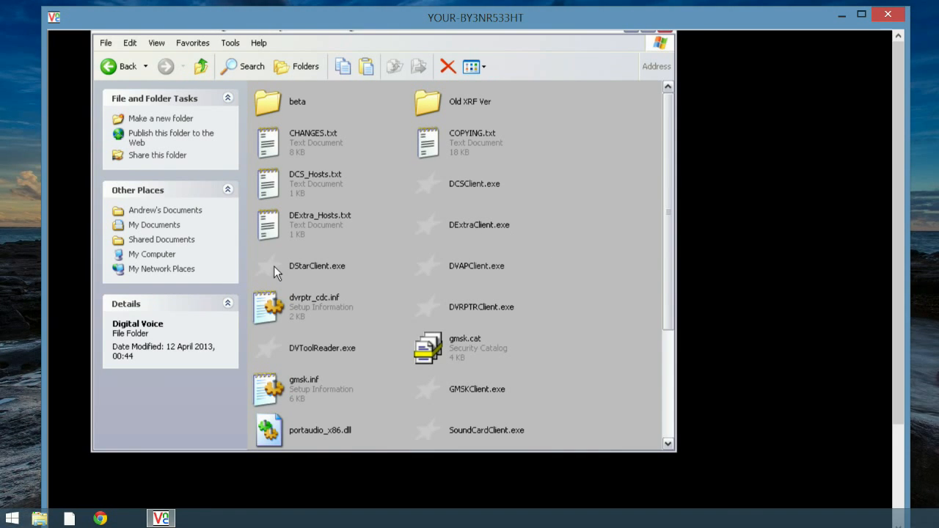
pyautogui.click(299, 266)
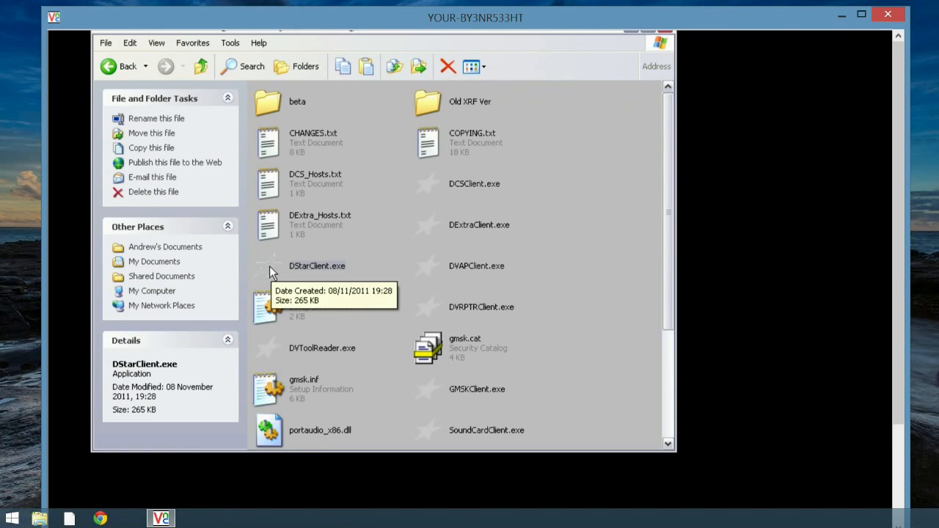
pyautogui.doubleClick(280, 266)
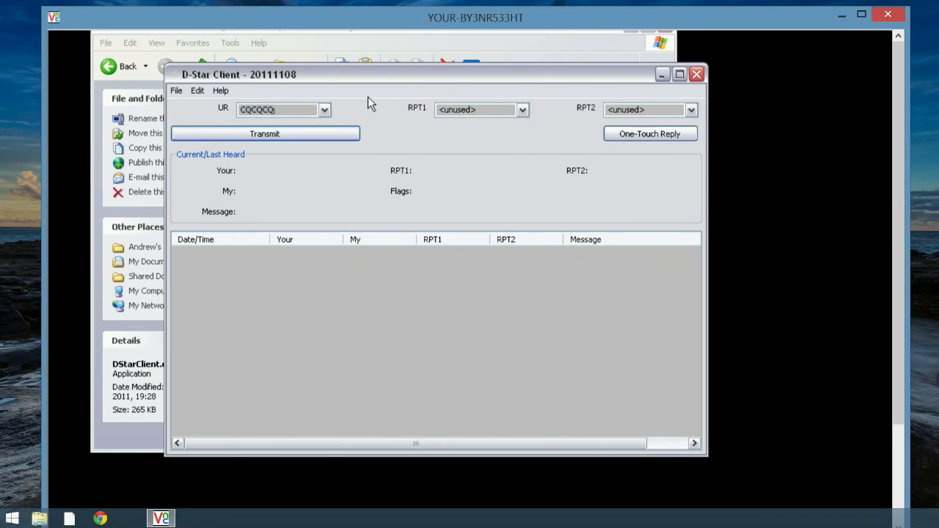
# Examine the available UR, RPT1, and RPT2 options in D-Star Client
pyautogui.click(323, 110)
pyautogui.click(264, 123)
pyautogui.click(522, 110)
pyautogui.click(524, 109)
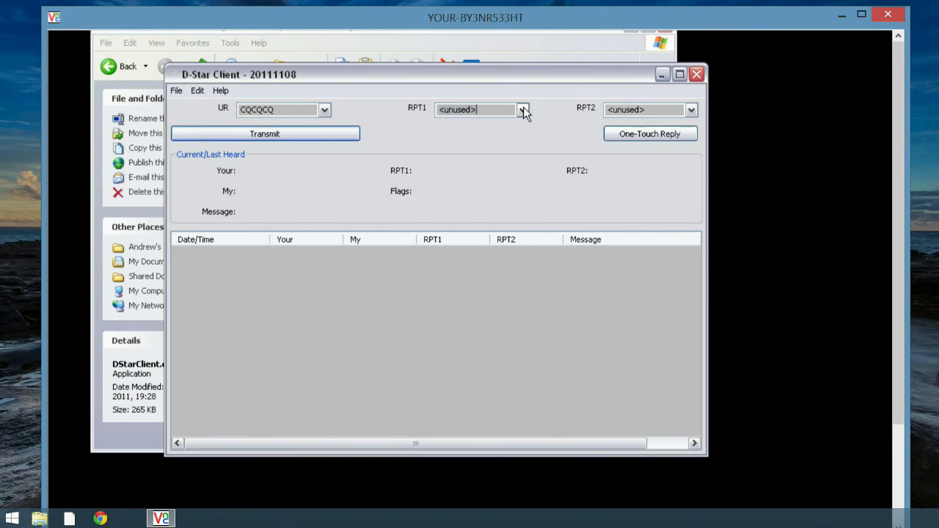
pyautogui.click(691, 110)
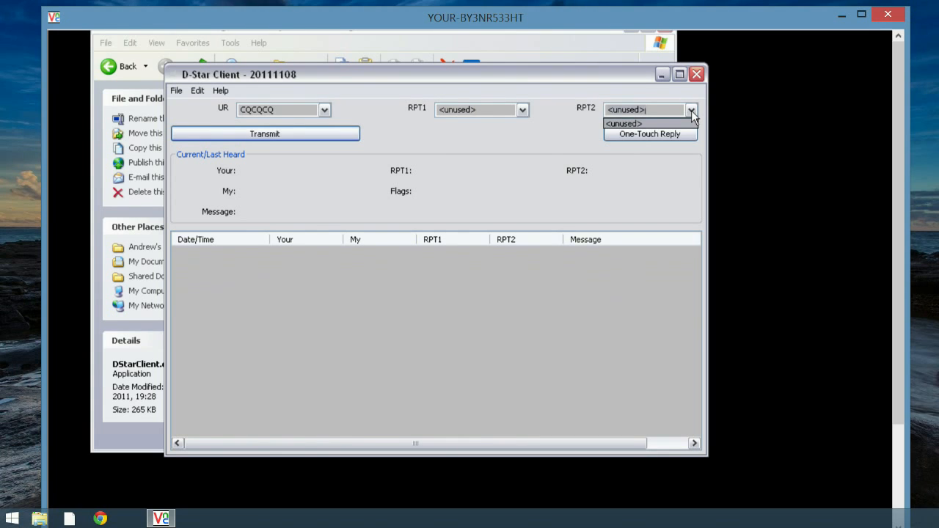
pyautogui.click(691, 111)
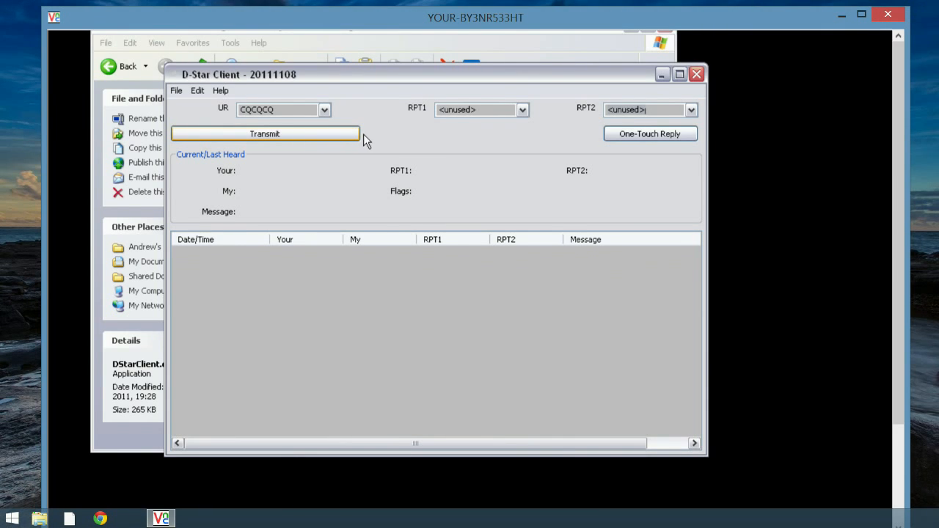
# Open the D-Star Client preferences, move the dialog higher, and enter myCall as the callsign with the suffix Ambe
pyautogui.click(196, 91)
pyautogui.click(205, 102)
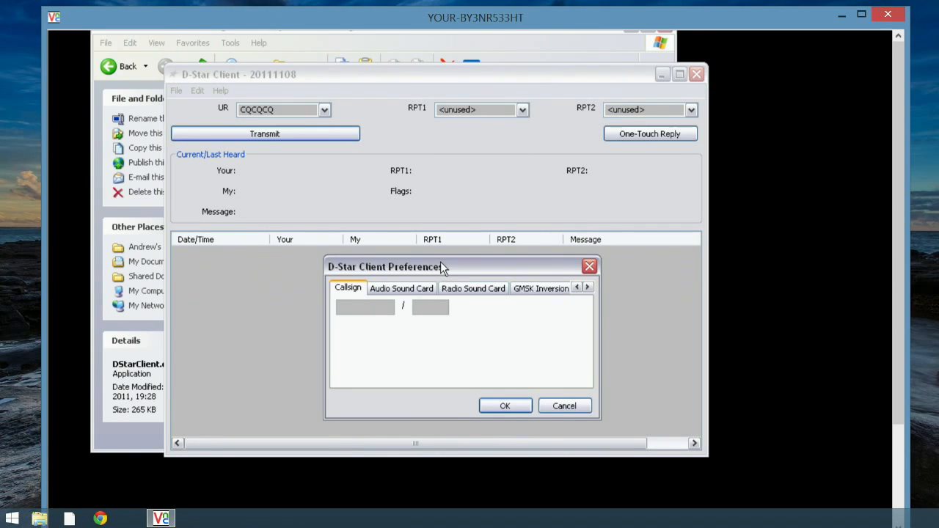
pyautogui.moveTo(443, 266); pyautogui.dragTo(431, 240)
pyautogui.click(343, 284)
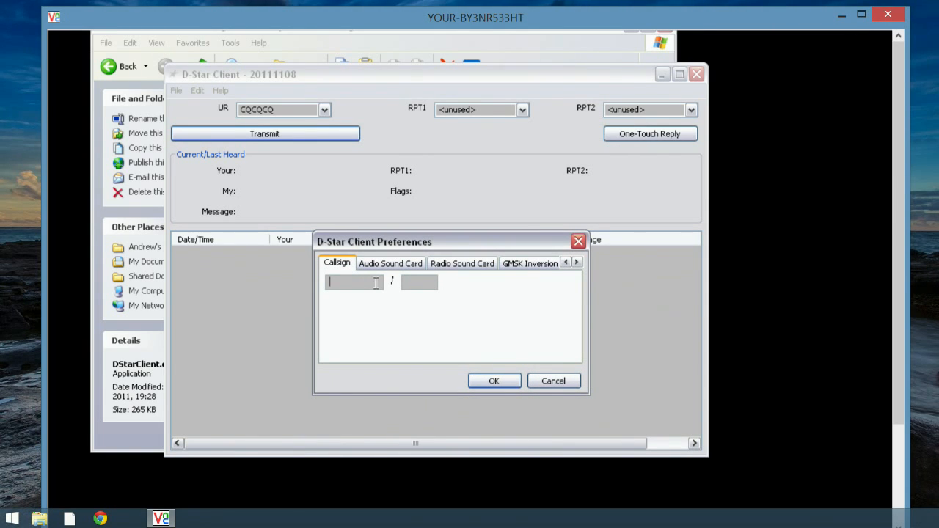
pyautogui.write('myCall')
pyautogui.click(417, 282)
pyautogui.write('Ambe')
# Examine the audio sound card, radio sound card, GMSK inversion, and controller preferences, including the available controller types
pyautogui.click(395, 269)
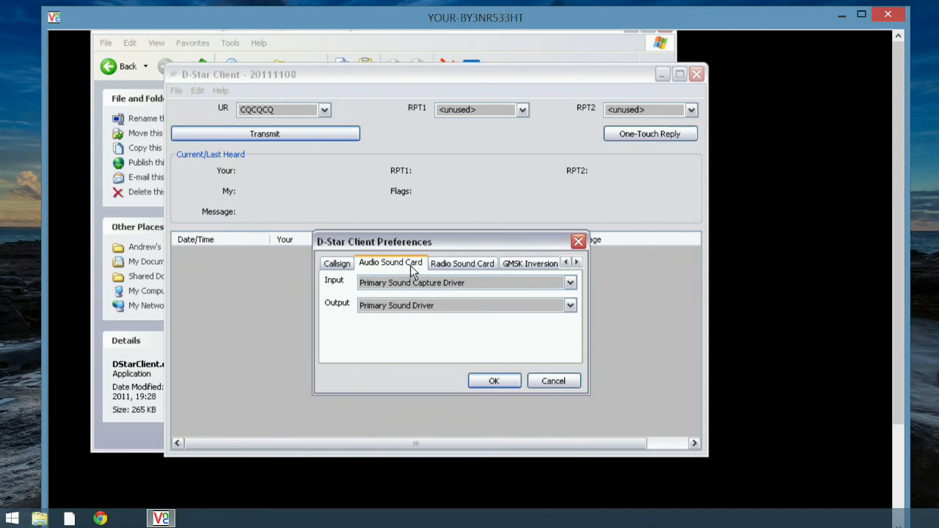
pyautogui.click(464, 266)
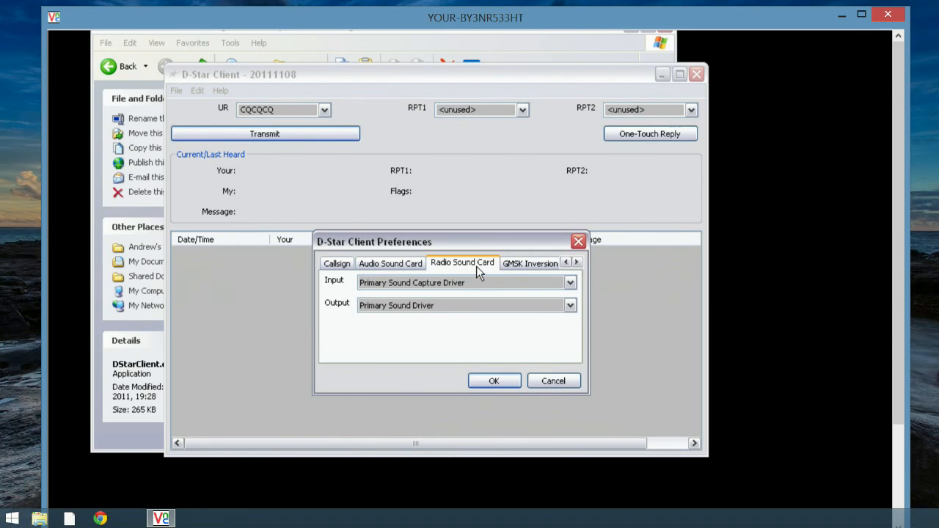
pyautogui.click(545, 263)
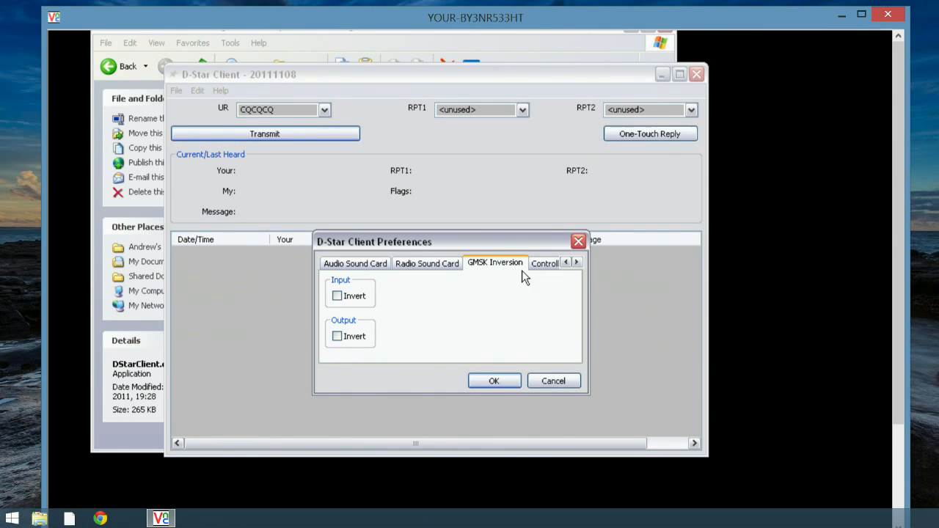
pyautogui.click(541, 262)
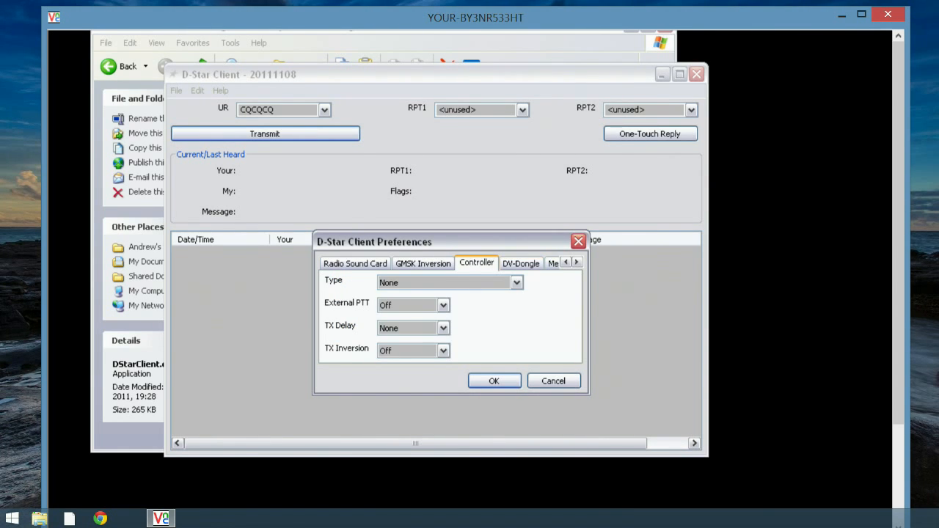
pyautogui.click(516, 284)
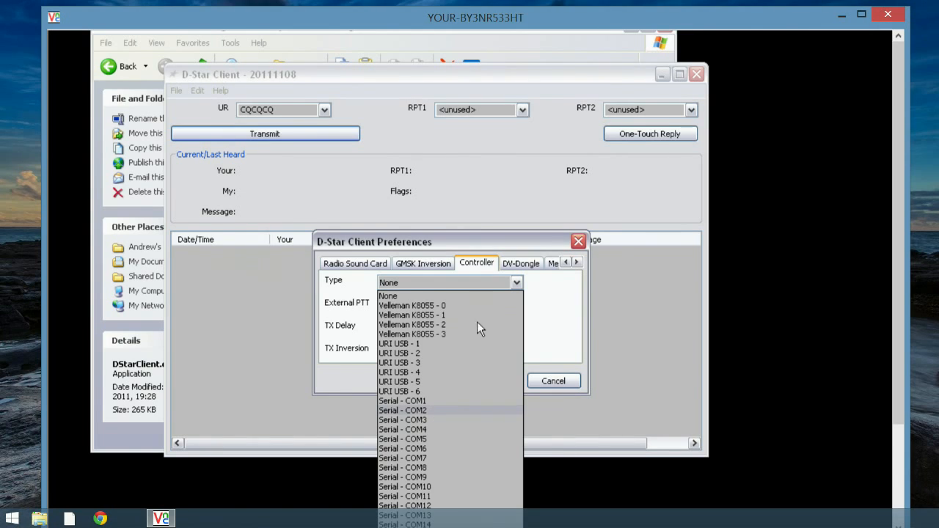
pyautogui.click(540, 289)
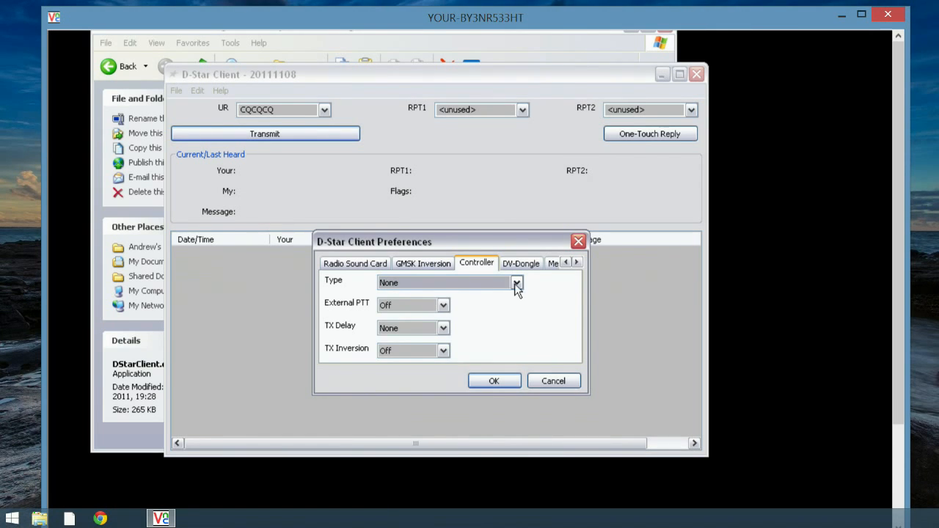
# Set the DV-Dongle device to COM5 in the D-Star Client preferences
pyautogui.click(528, 269)
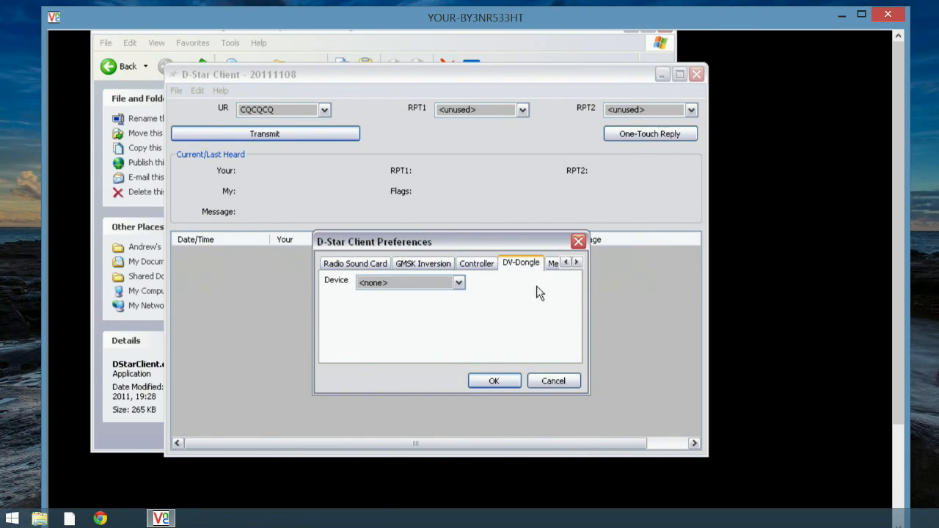
pyautogui.click(458, 283)
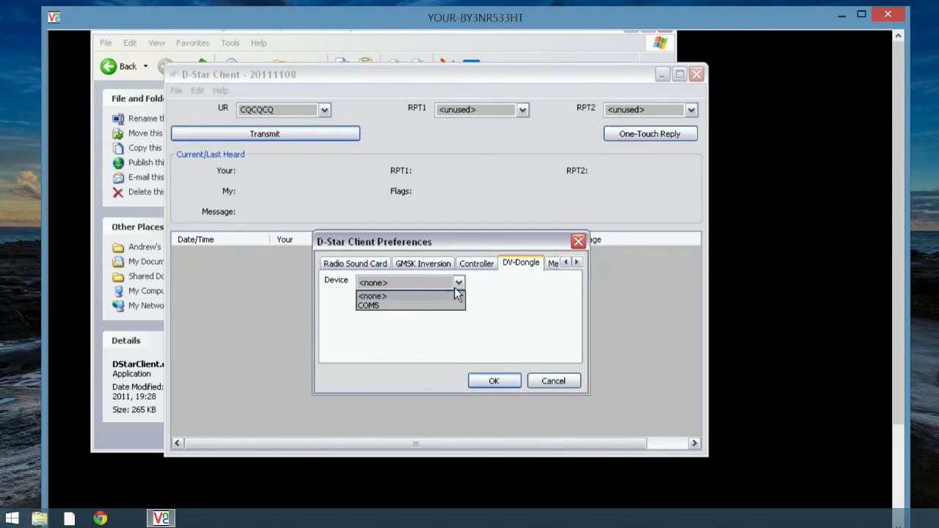
pyautogui.click(375, 306)
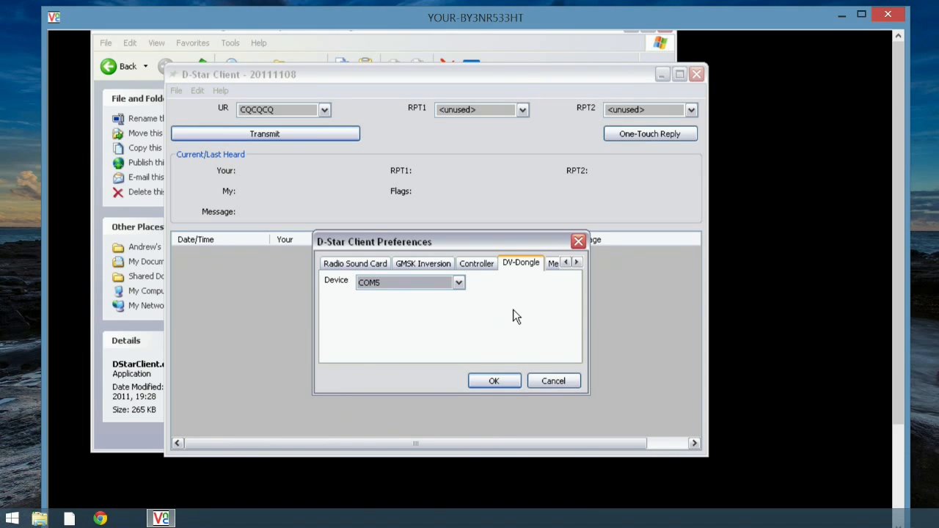
# Enter a short greeting with the operator's name as the message, check the end bleep setting, and save the preferences
pyautogui.click(577, 262)
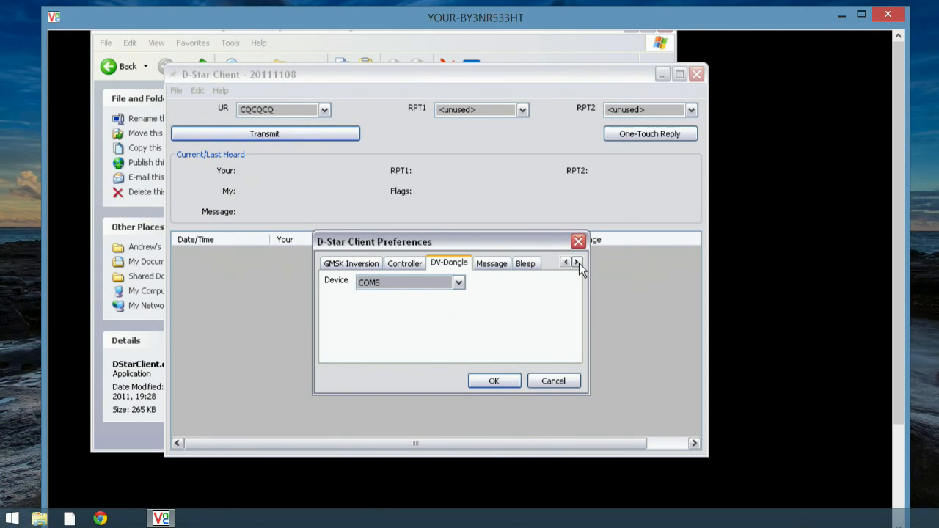
pyautogui.click(502, 265)
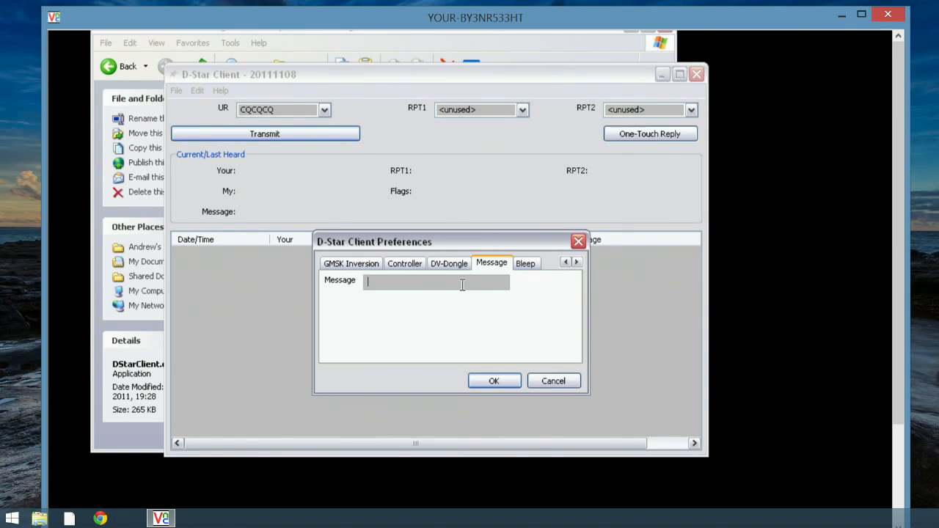
pyautogui.write('hello from Drew')
pyautogui.click(526, 263)
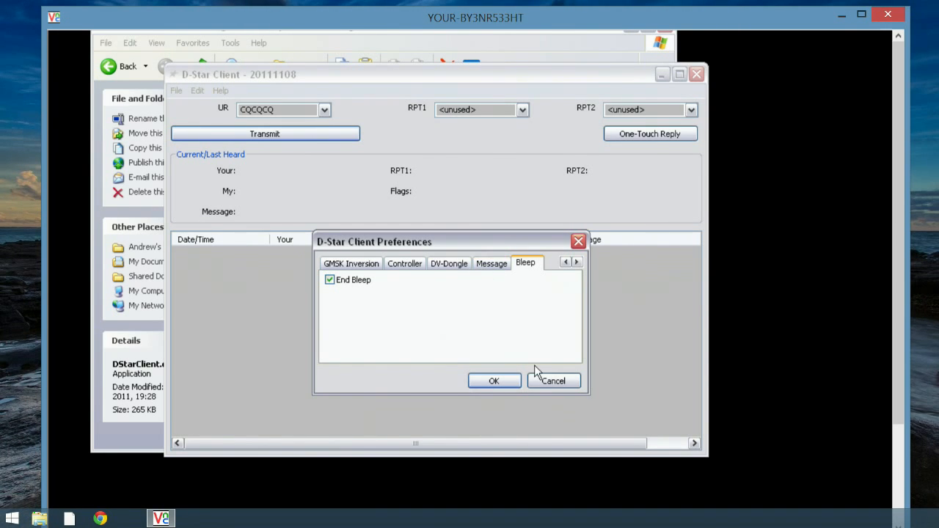
pyautogui.click(499, 379)
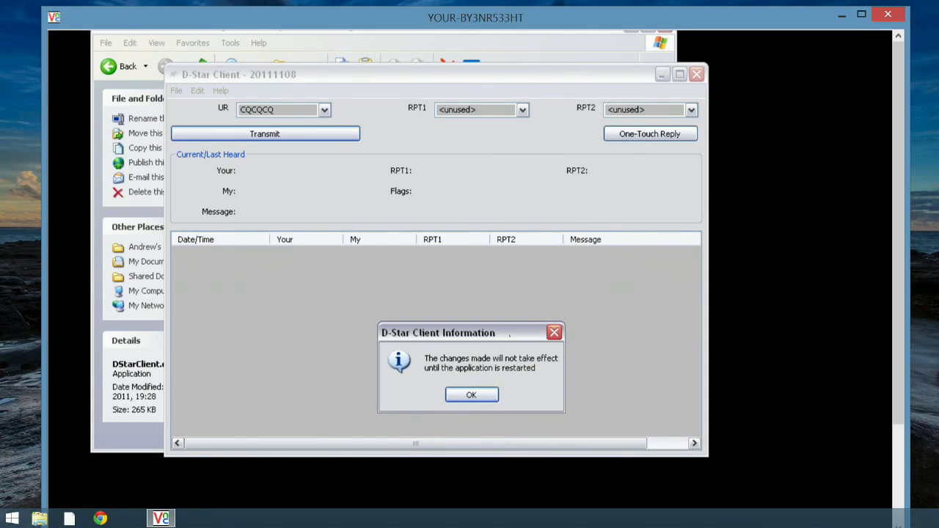
pyautogui.click(463, 390)
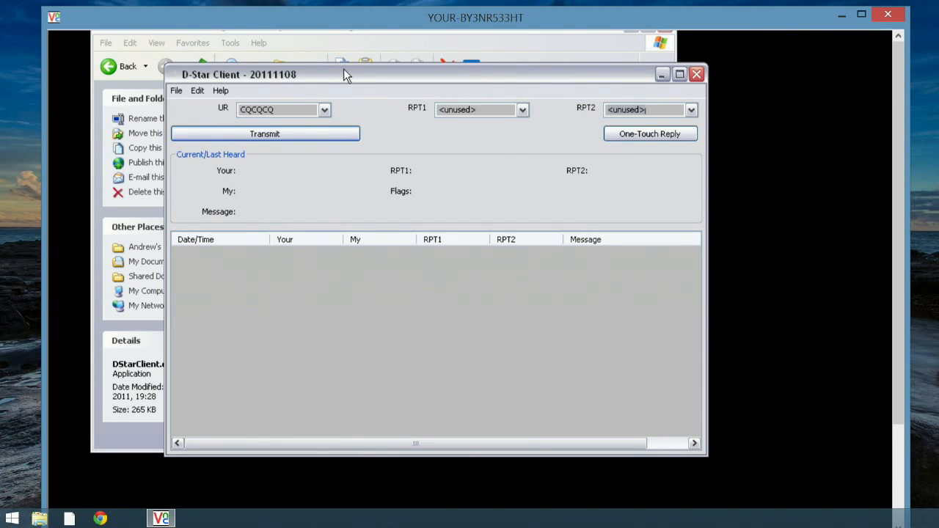
# Close D-Star Client and confirm the exit
pyautogui.moveTo(369, 74); pyautogui.dragTo(384, 69)
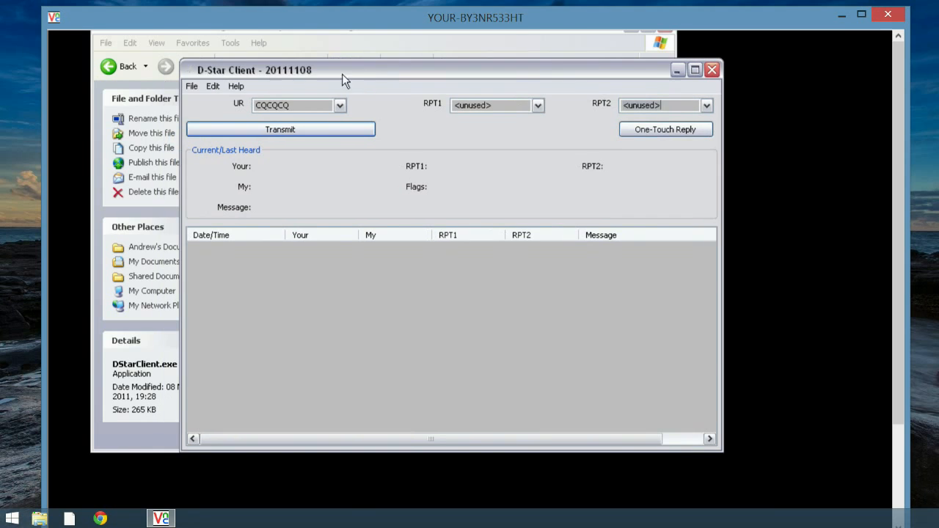
pyautogui.click(190, 73)
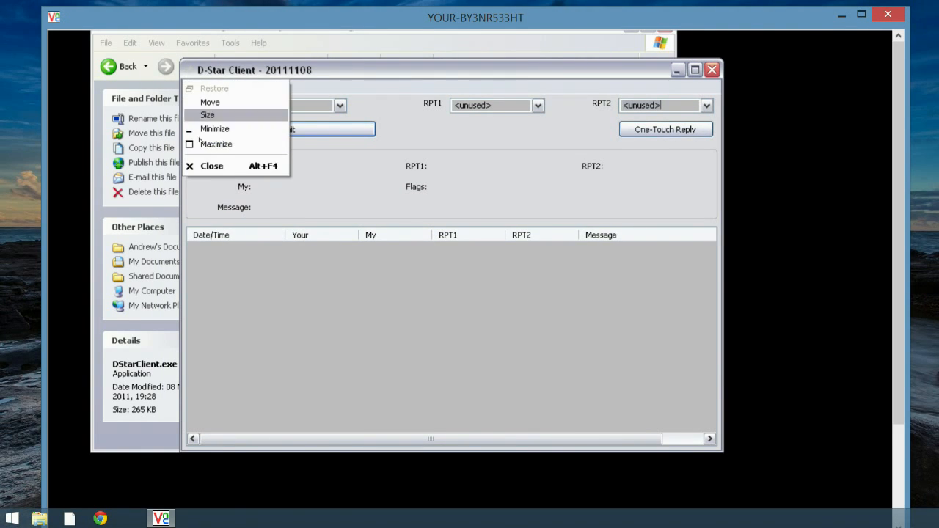
pyautogui.click(209, 168)
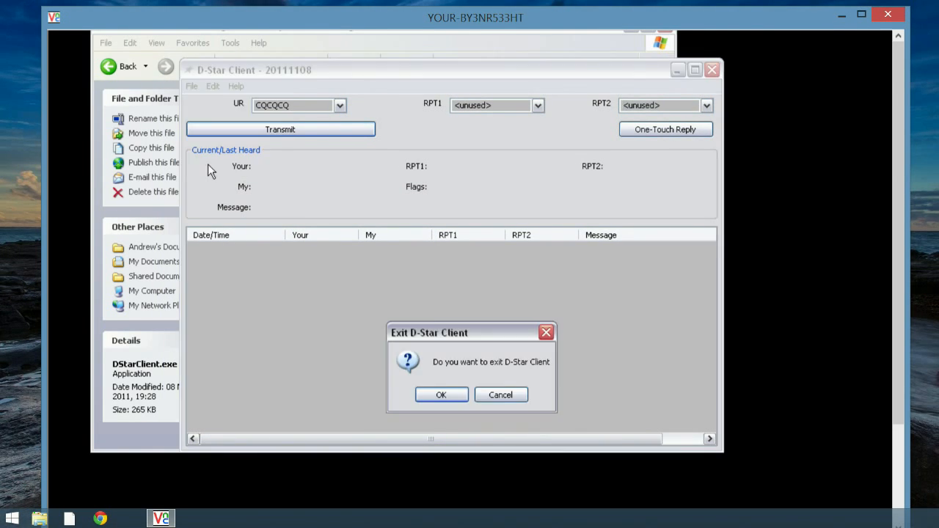
pyautogui.click(443, 395)
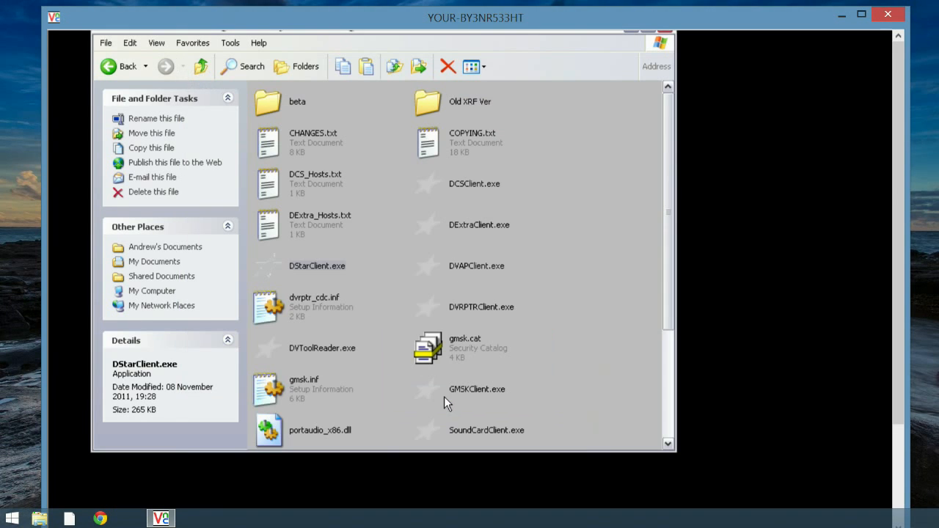
# Launch DVAPClient.exe from the program folder and move its window over the folder window
pyautogui.click(428, 268)
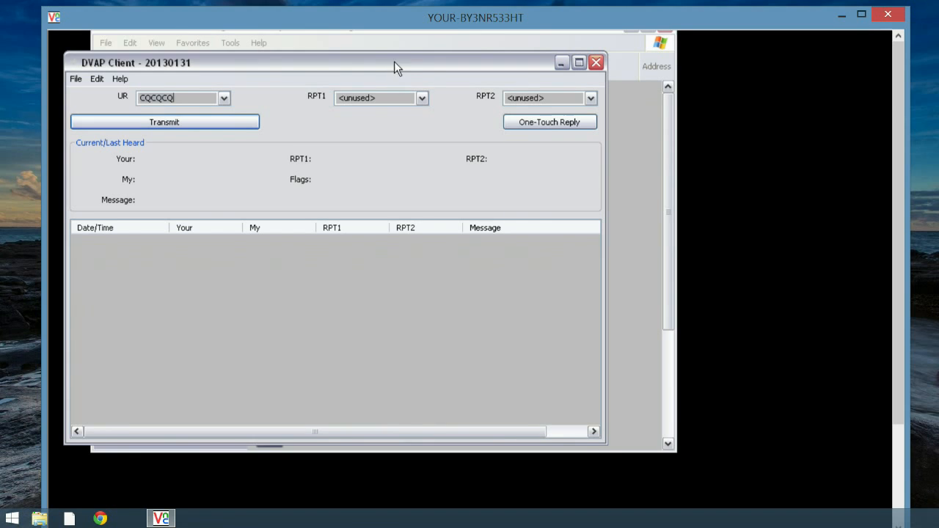
pyautogui.moveTo(394, 62); pyautogui.dragTo(462, 94)
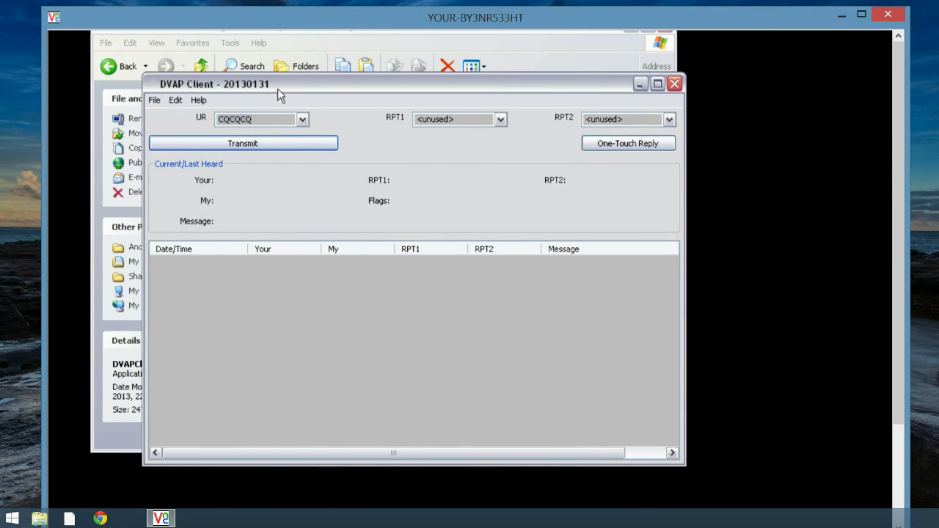
# Open the DVAP Client preferences and review the callsign fields and the sound card input and output
pyautogui.click(179, 101)
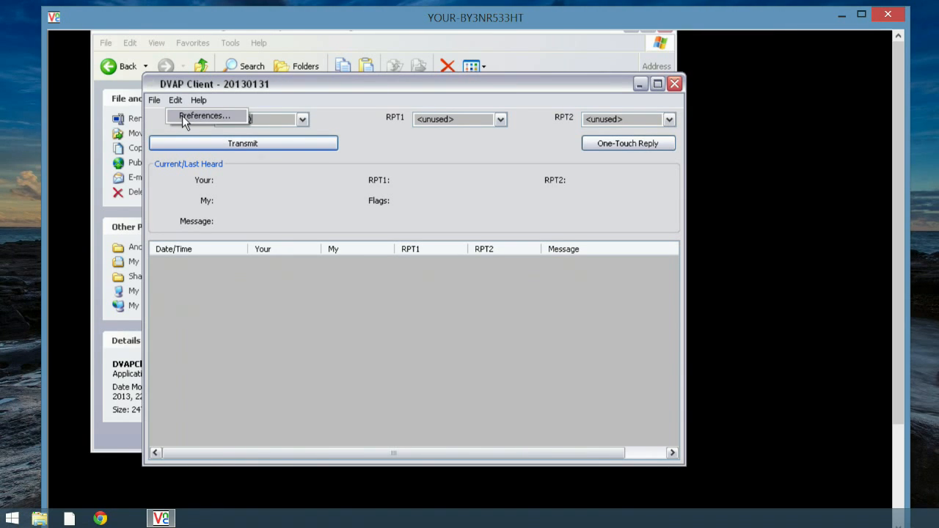
pyautogui.click(182, 115)
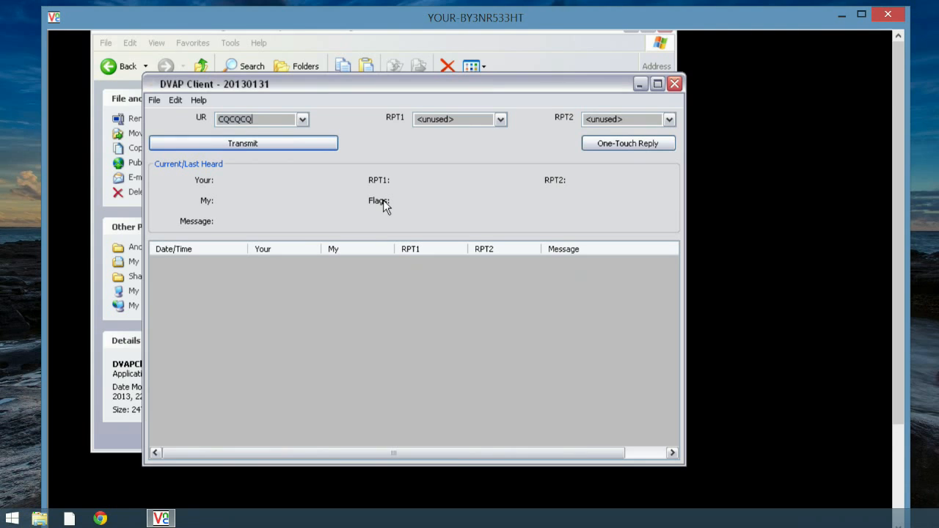
pyautogui.moveTo(491, 263); pyautogui.dragTo(492, 227)
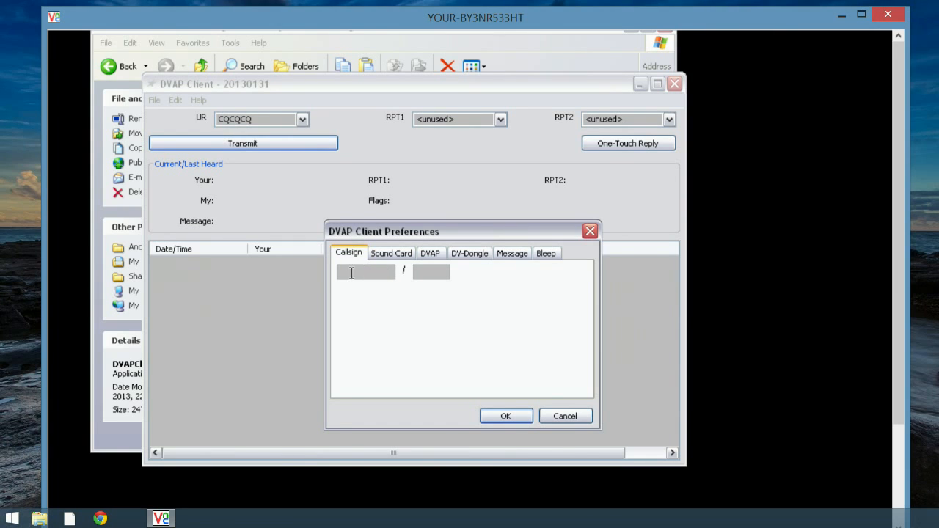
pyautogui.click(401, 262)
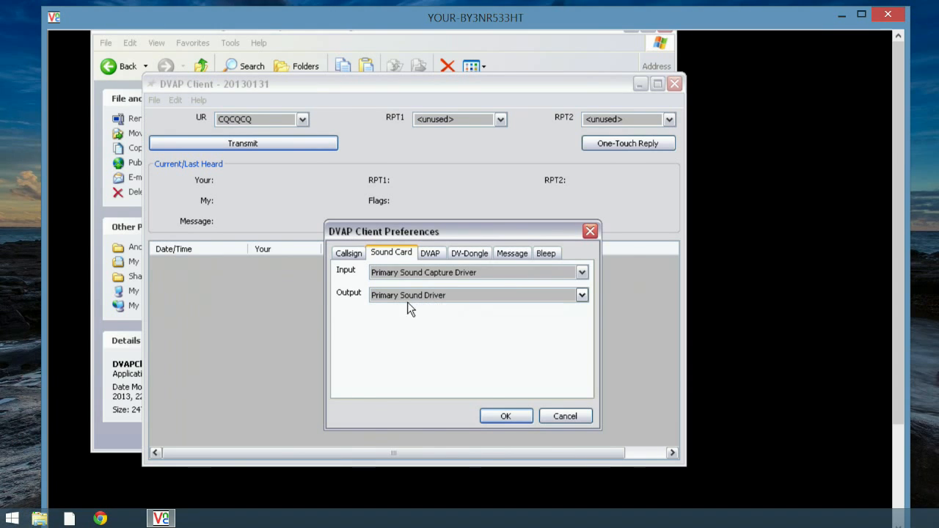
# Set the DVAP port to COM3 and the band to 70cms, and place the cursor in the frequency field
pyautogui.click(435, 256)
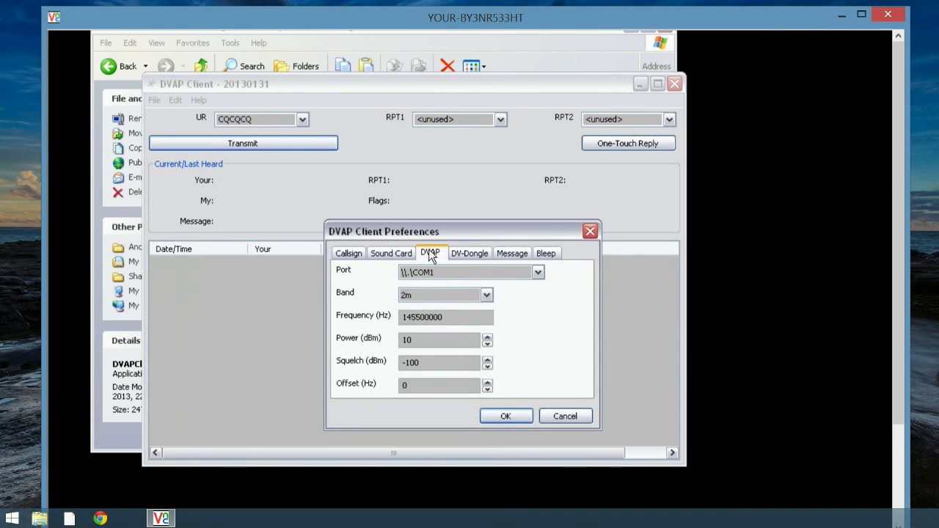
pyautogui.click(538, 272)
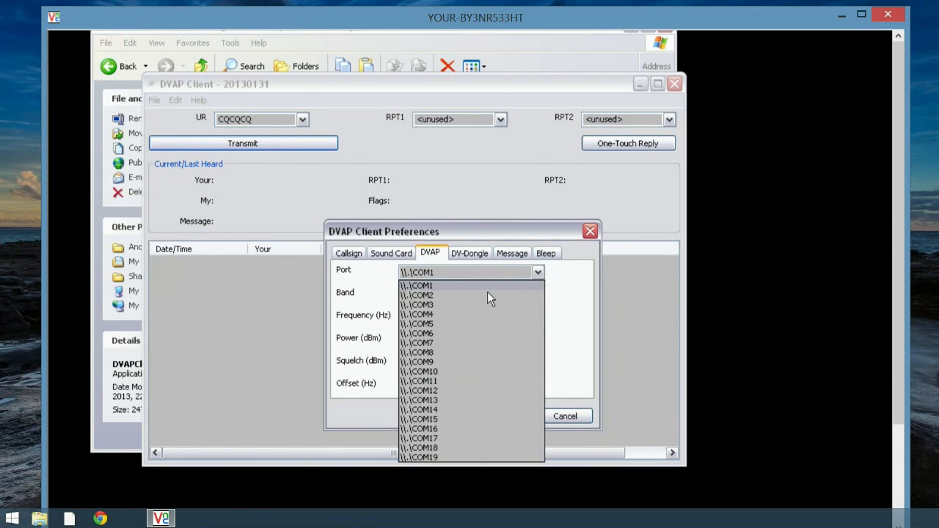
pyautogui.click(429, 314)
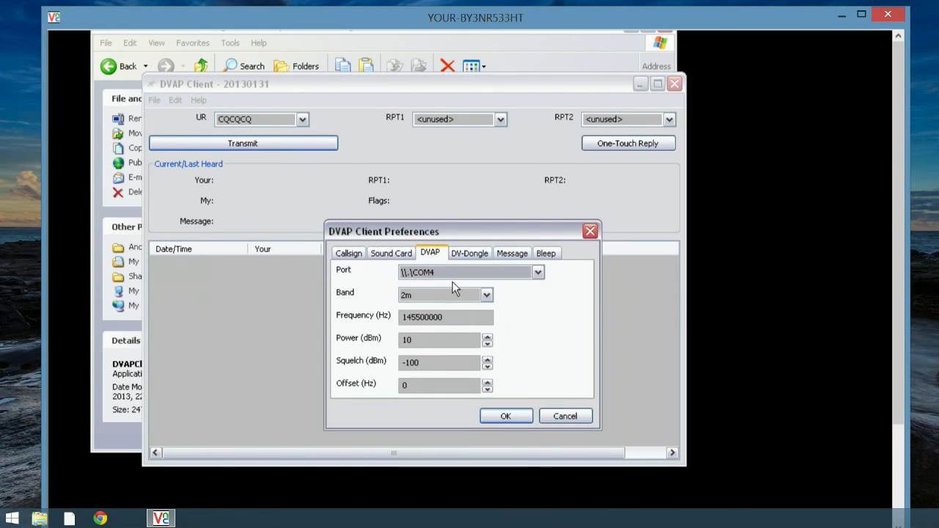
pyautogui.click(540, 273)
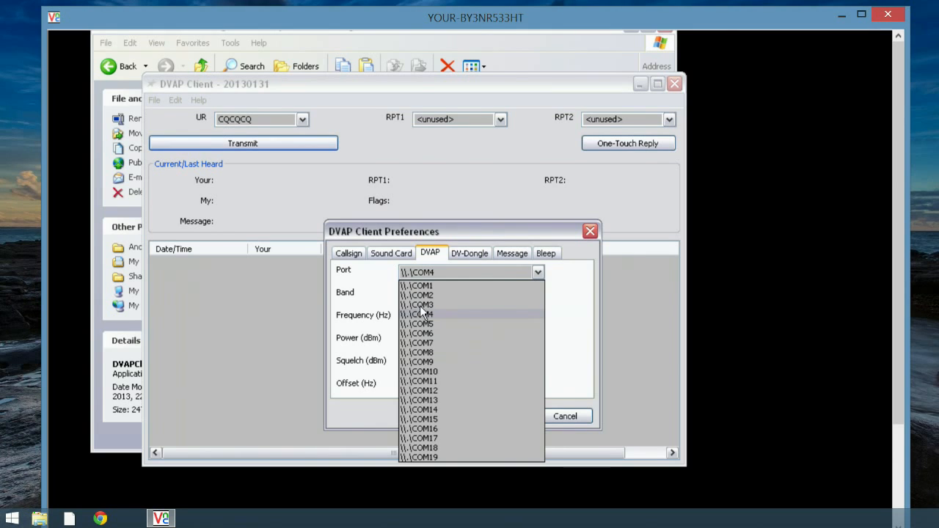
pyautogui.click(442, 302)
pyautogui.click(487, 295)
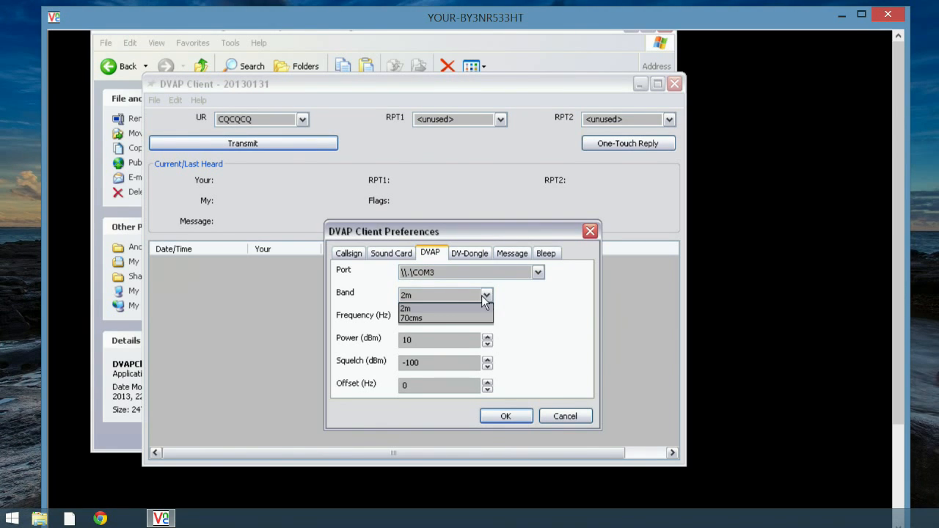
pyautogui.click(417, 318)
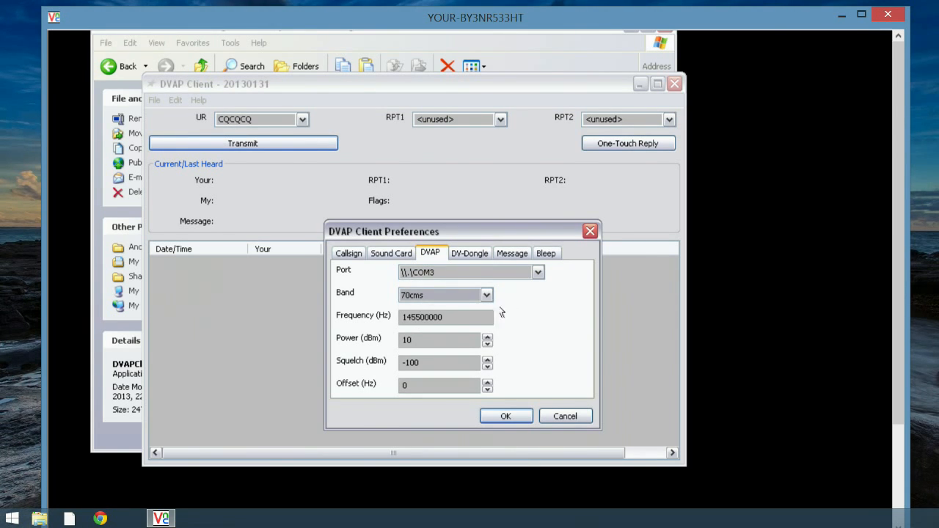
pyautogui.click(452, 318)
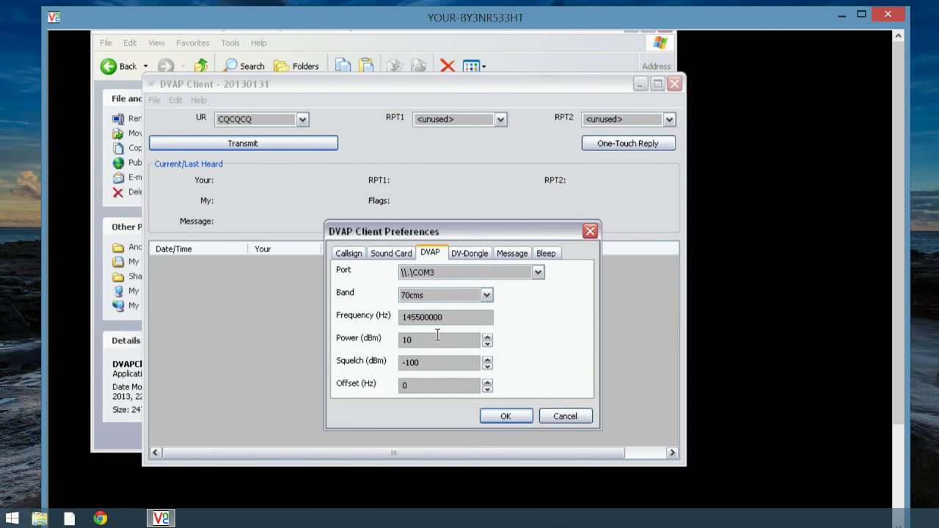
# Choose COM5 as the DV-Dongle device in the DVAP Client preferences
pyautogui.click(476, 253)
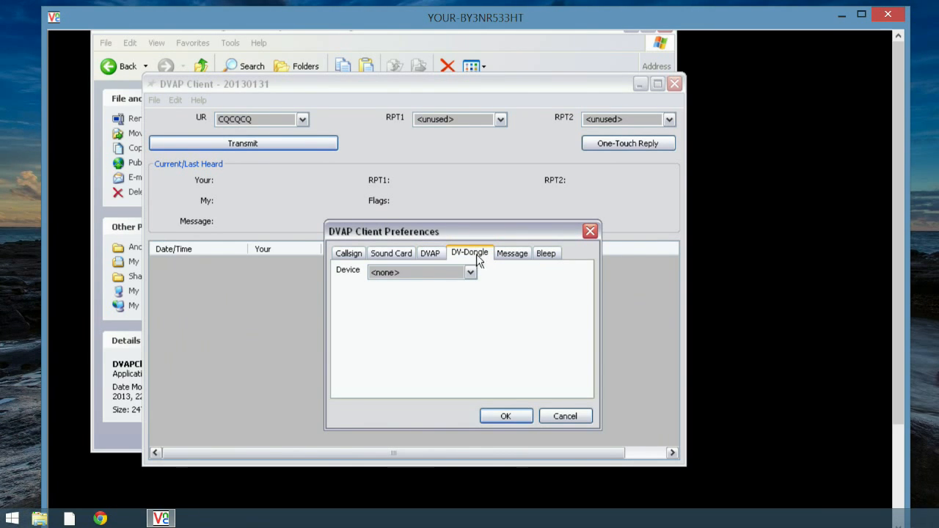
pyautogui.click(470, 272)
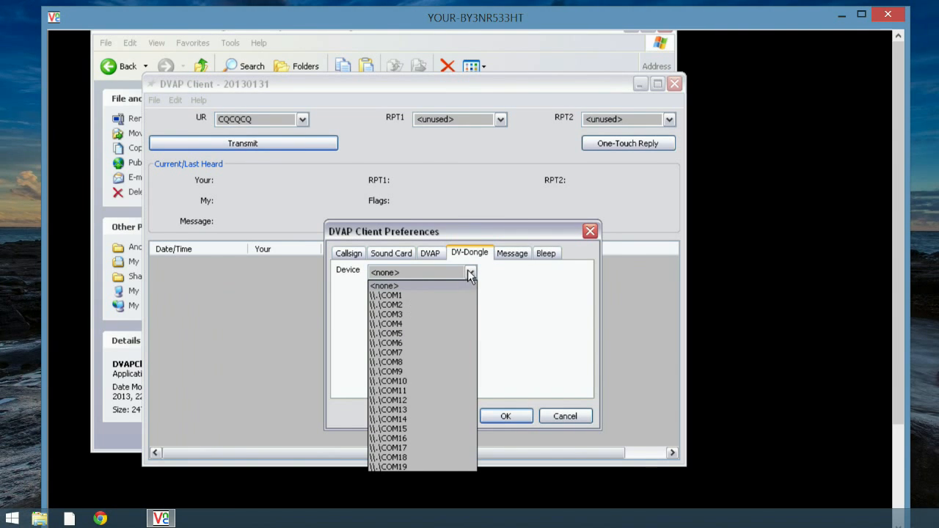
pyautogui.click(471, 272)
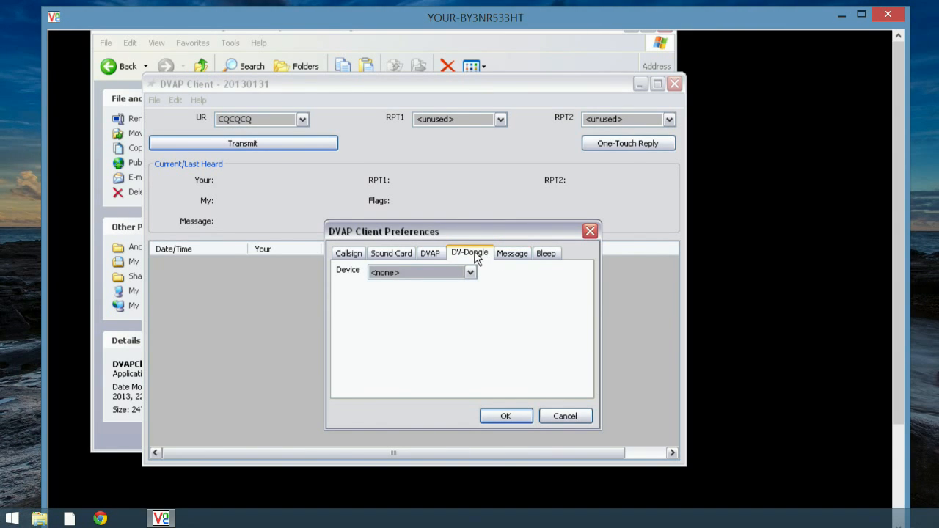
pyautogui.click(470, 273)
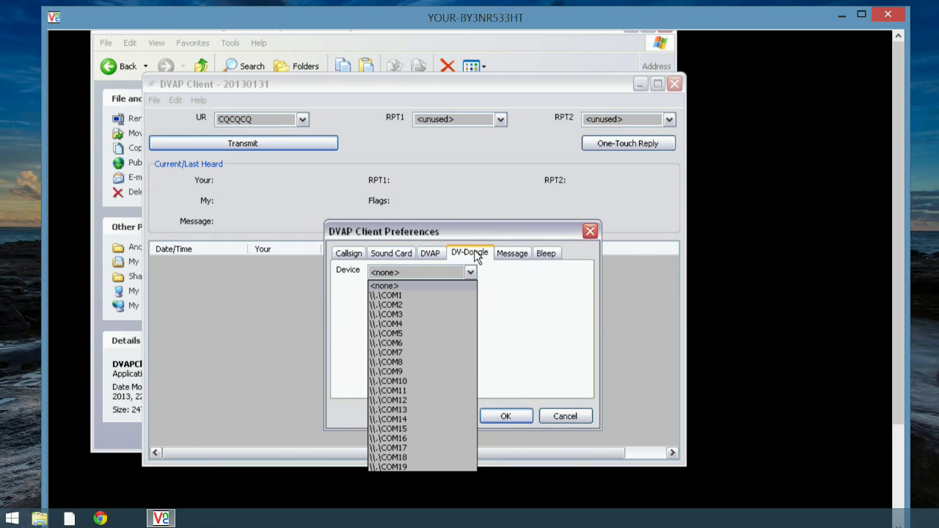
pyautogui.click(401, 332)
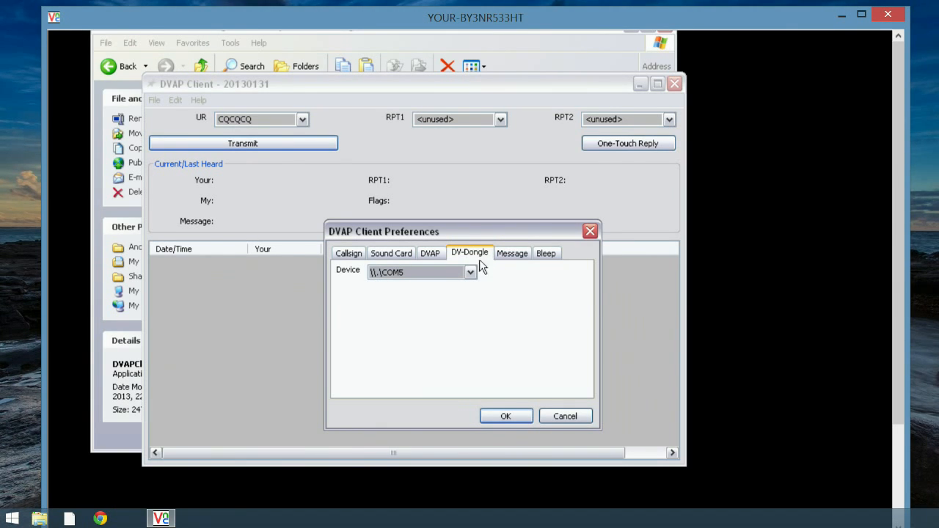
# Review the DVAP, DV-Dongle, message and end bleep settings, and dismiss the preferences without saving
pyautogui.click(429, 254)
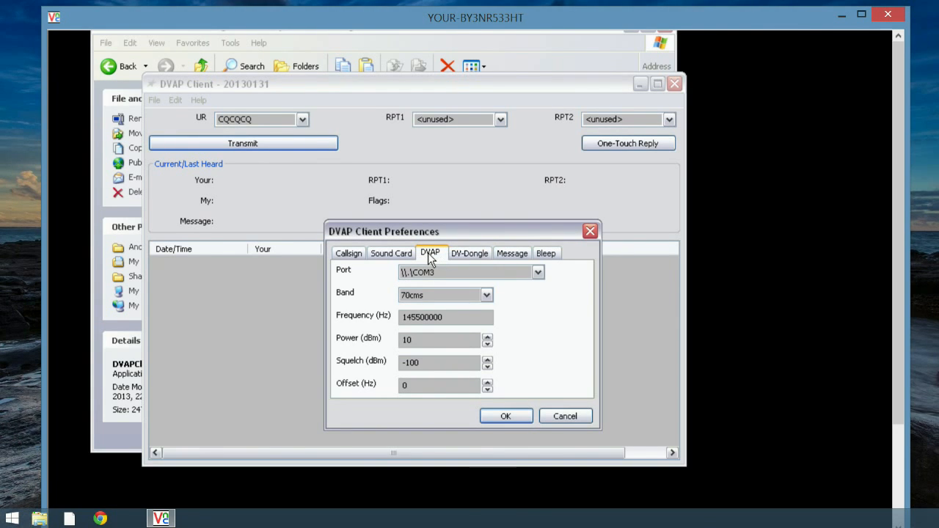
pyautogui.click(470, 254)
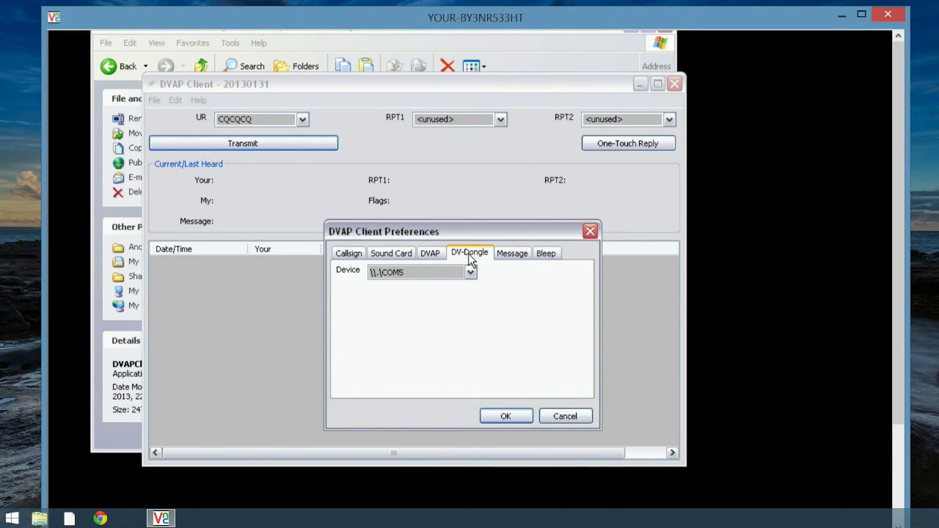
pyautogui.click(513, 254)
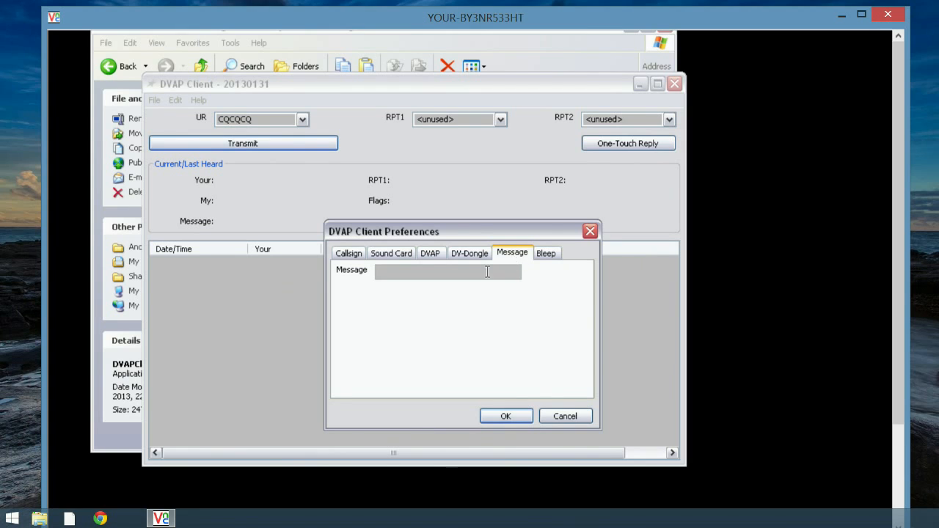
pyautogui.click(549, 258)
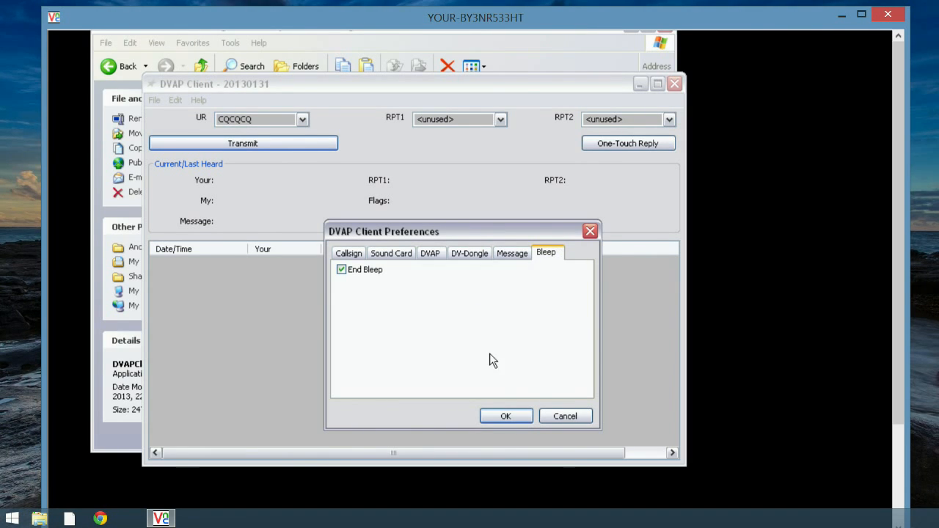
pyautogui.click(571, 417)
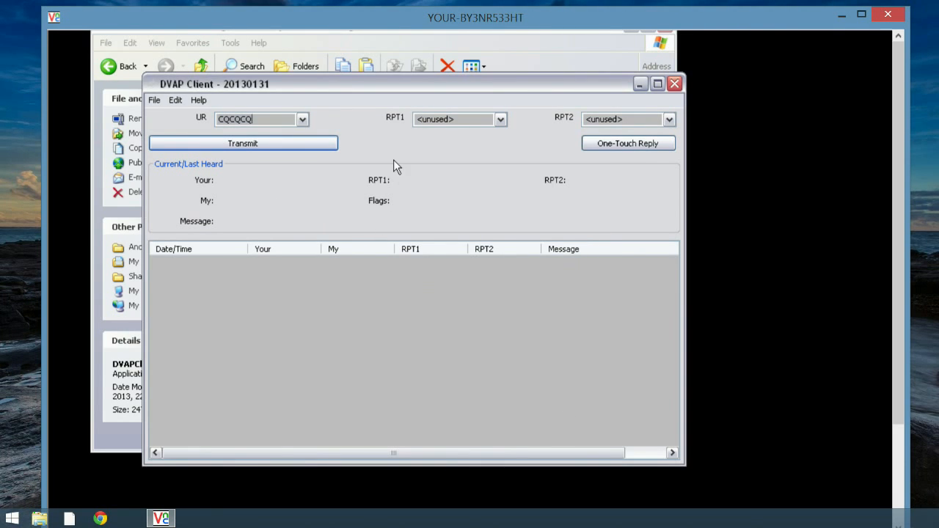
# Exit DVAP Client and confirm the exit
pyautogui.click(154, 100)
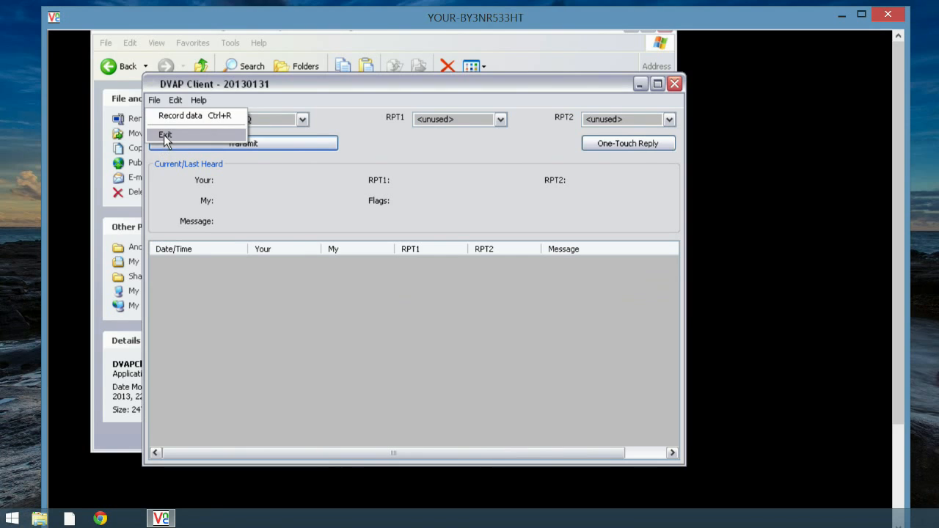
pyautogui.click(166, 136)
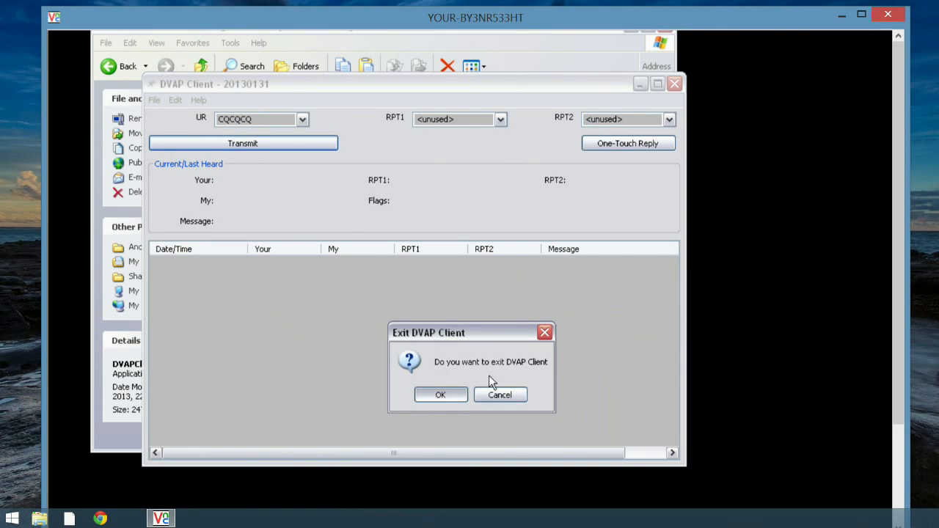
pyautogui.press('Return')
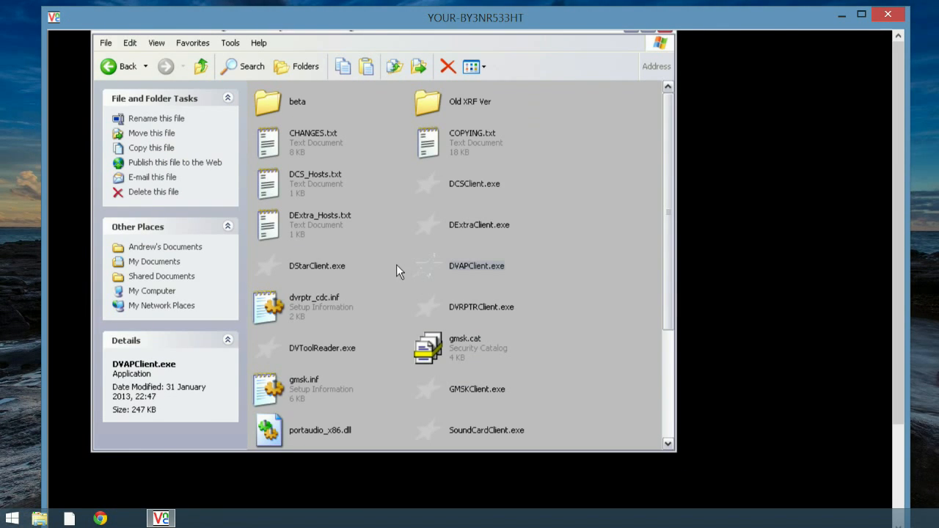
# Launch DVRPTRClient.exe from the program folder, dismiss the modem error, and move its window over the folder window
pyautogui.click(430, 309)
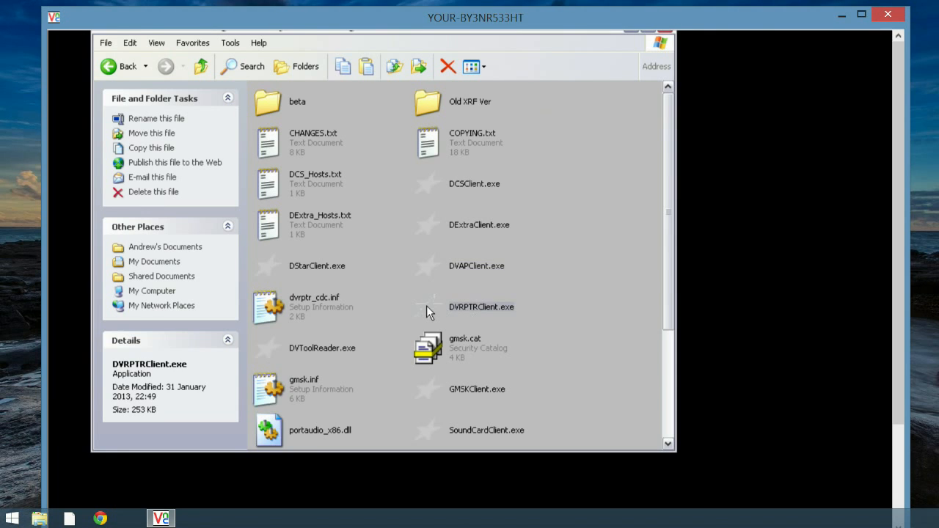
pyautogui.doubleClick(426, 306)
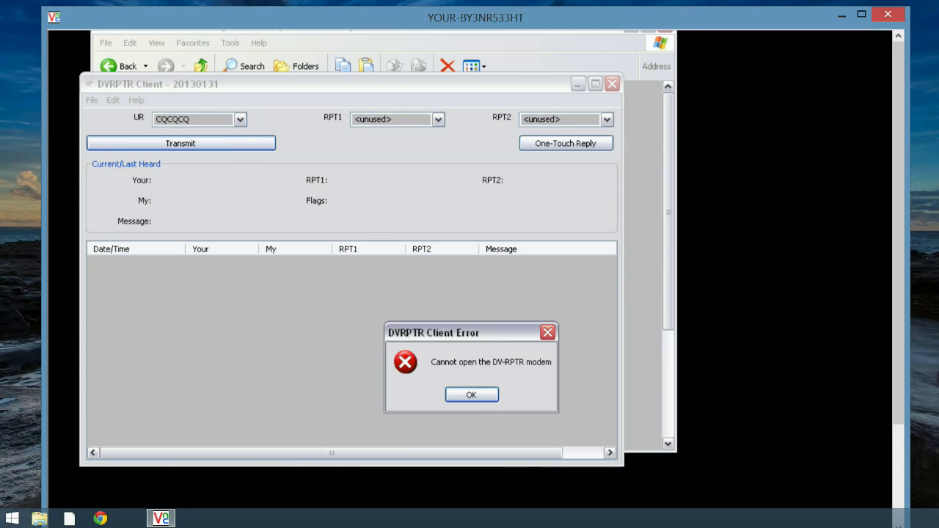
pyautogui.click(472, 395)
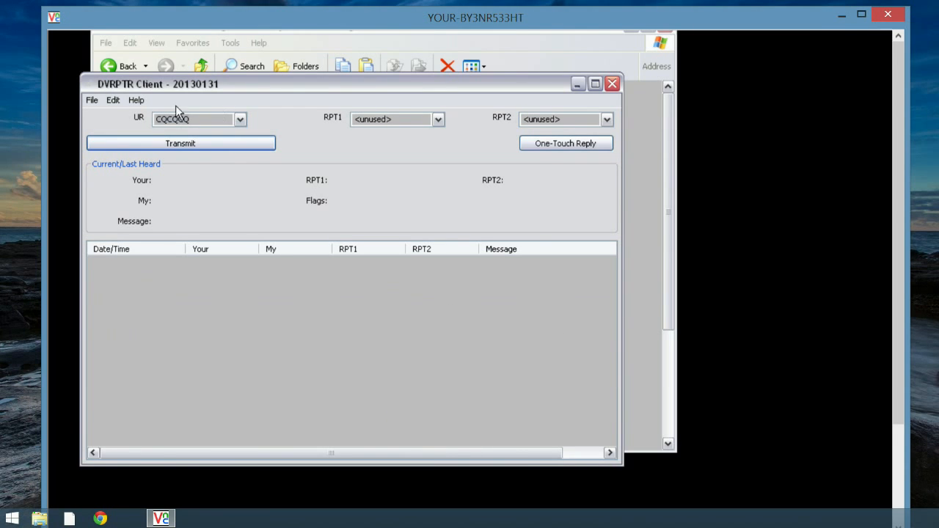
pyautogui.moveTo(142, 86); pyautogui.dragTo(216, 74)
# Open the DVRPTR Client preferences and compare the DV-Dongle device and modem settings
pyautogui.click(193, 89)
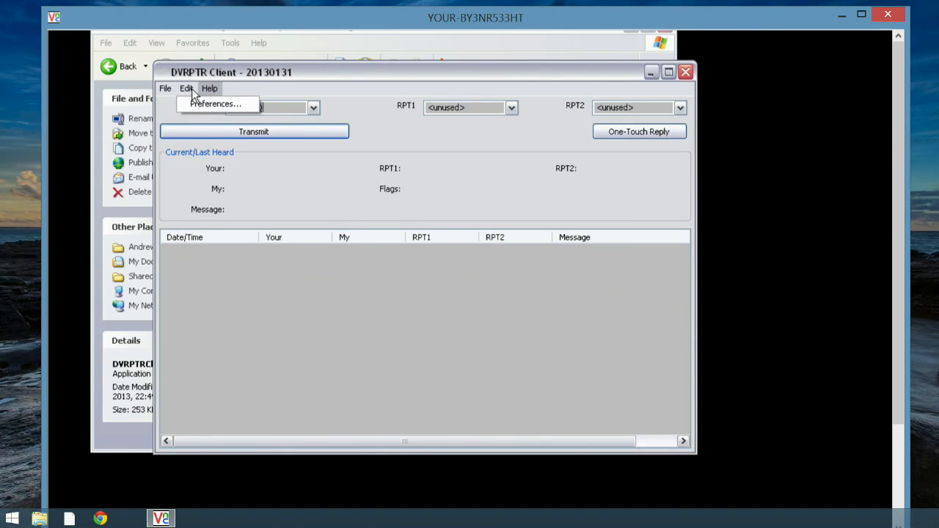
pyautogui.click(205, 104)
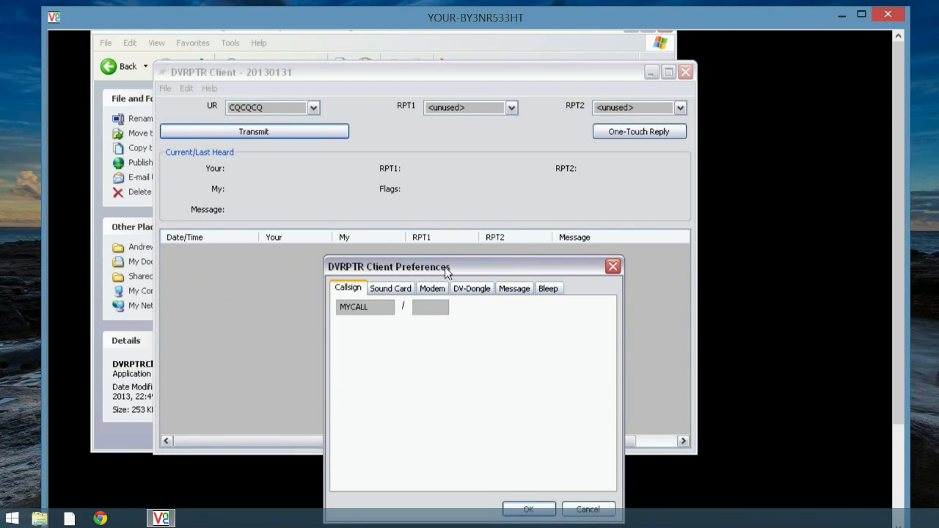
pyautogui.click(473, 288)
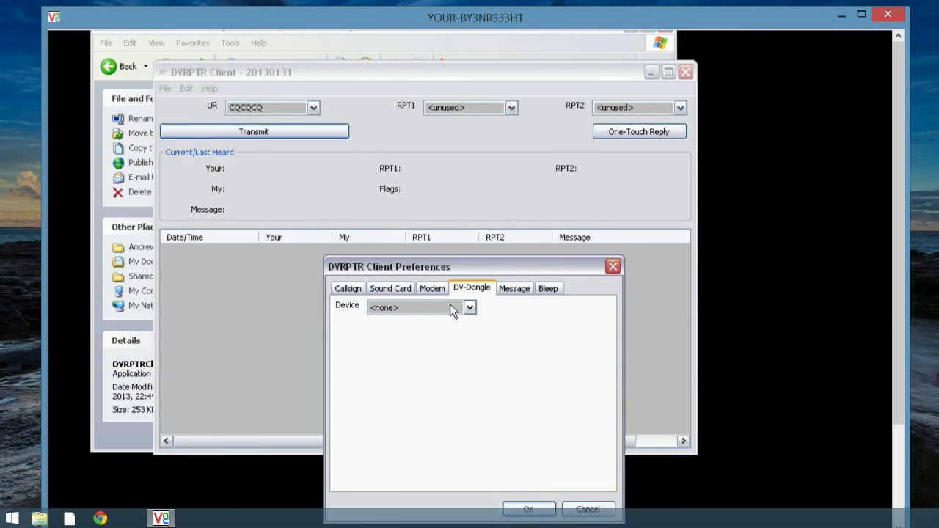
pyautogui.click(434, 290)
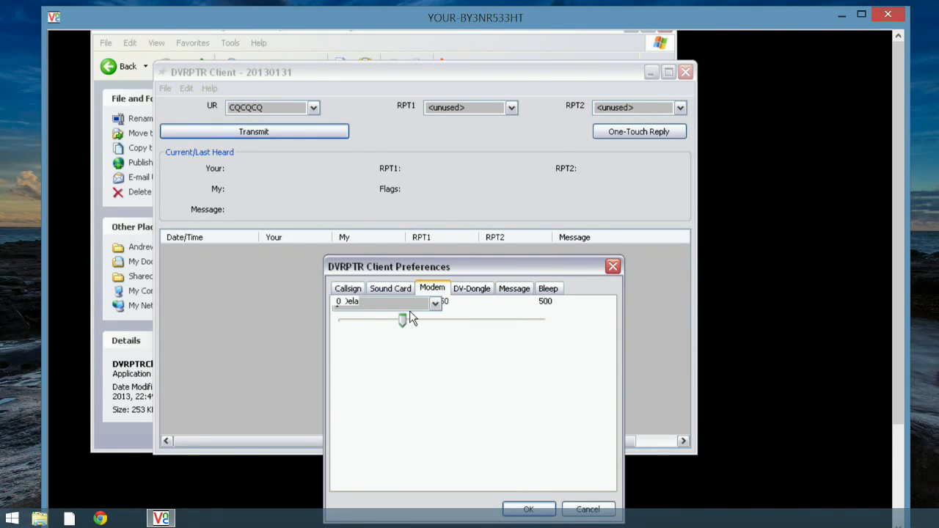
pyautogui.click(471, 289)
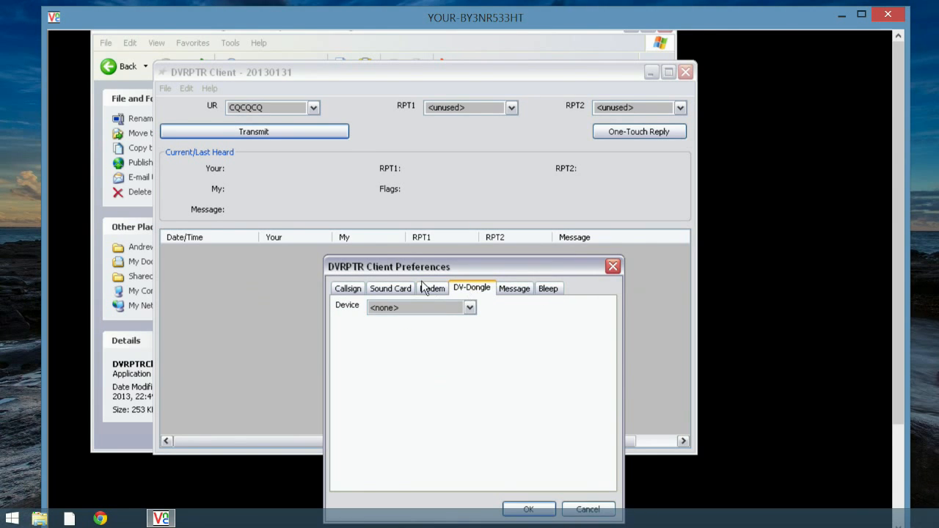
pyautogui.click(431, 289)
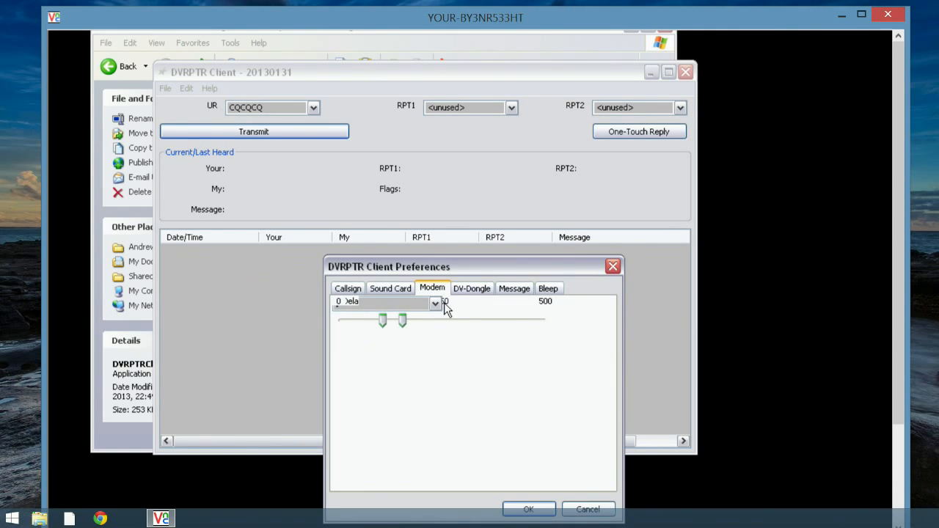
# Switch the DVRPTR modem selection between options 1 and 2, and return it to 1
pyautogui.click(437, 302)
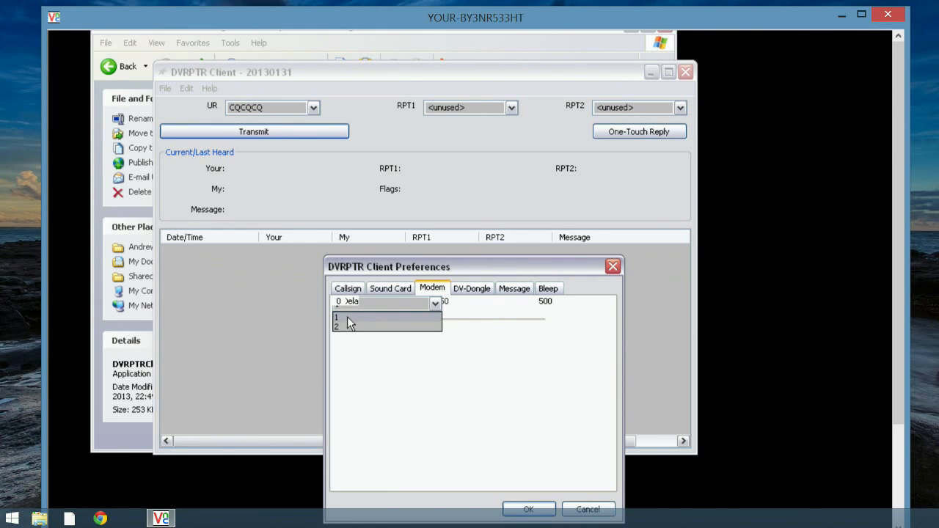
pyautogui.click(347, 319)
pyautogui.click(436, 303)
pyautogui.click(356, 324)
pyautogui.click(435, 303)
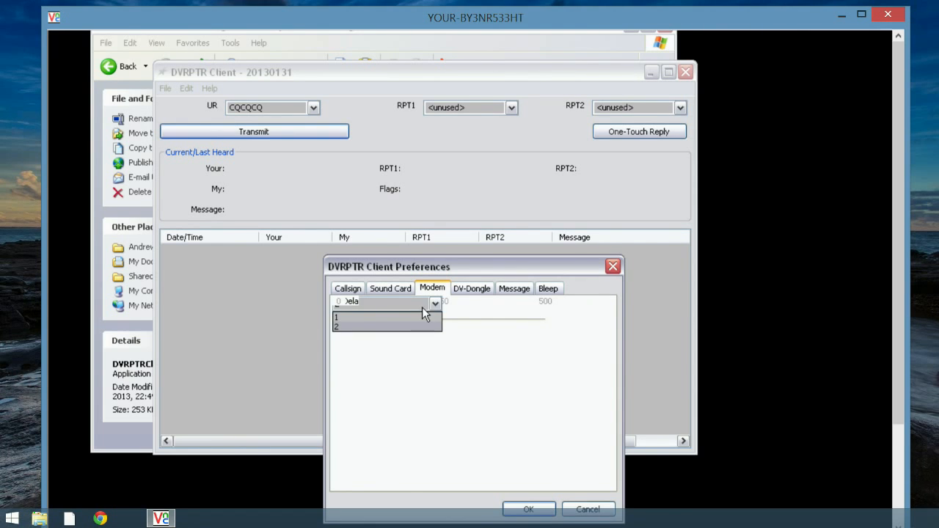
pyautogui.click(350, 318)
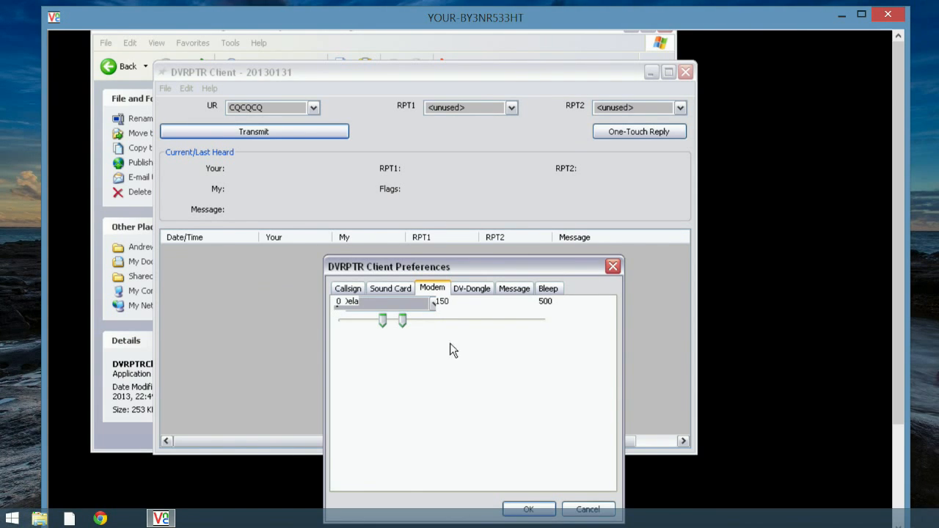
# Review the DVRPTR Client sound card, modem, message and end bleep settings, and accept the preferences
pyautogui.click(400, 290)
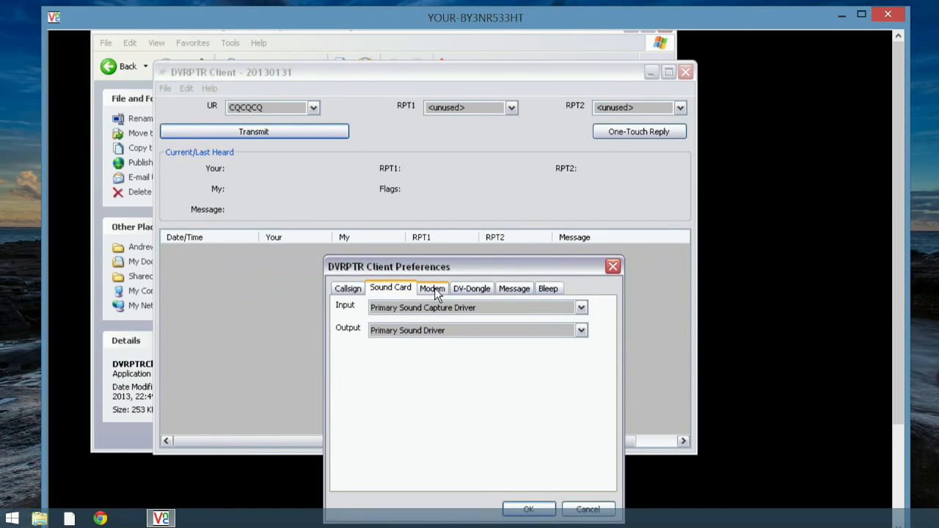
pyautogui.click(433, 289)
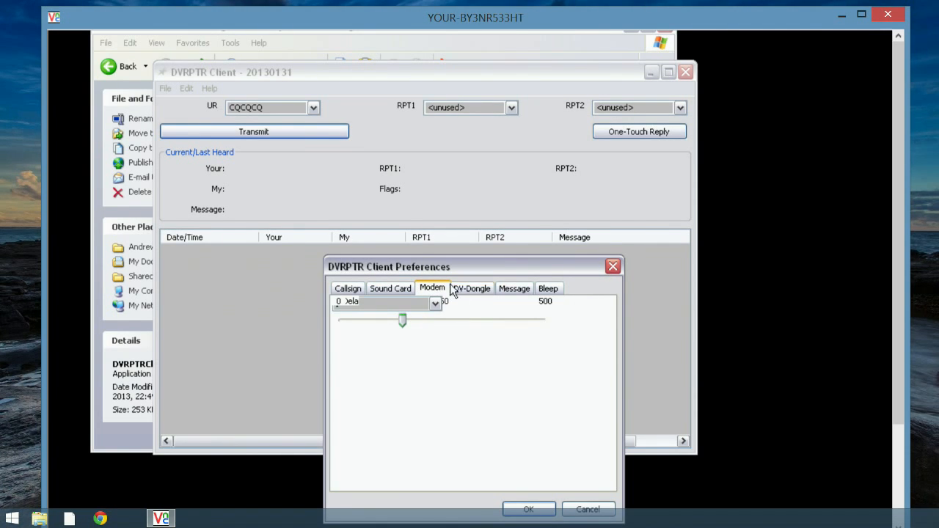
pyautogui.click(523, 287)
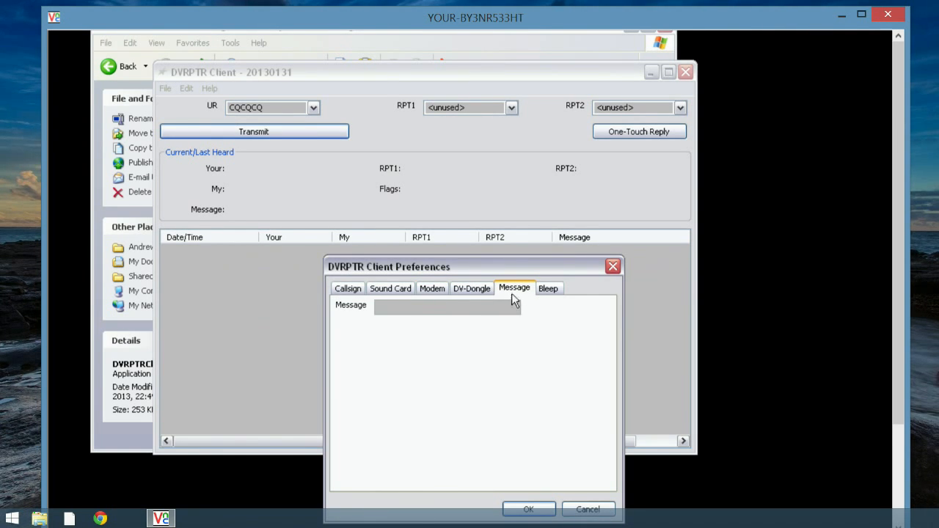
pyautogui.click(557, 290)
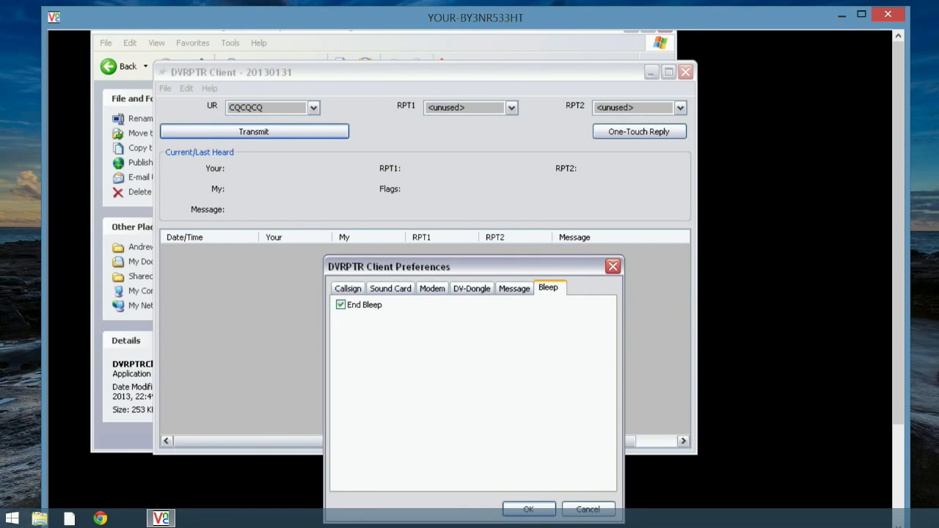
pyautogui.click(529, 511)
# Exit DVRPTR Client and confirm the exit
pyautogui.click(165, 90)
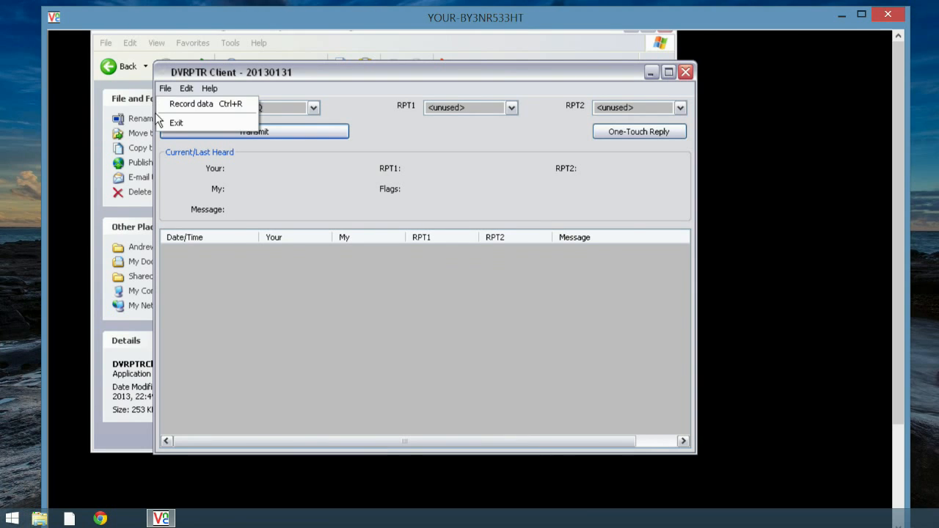
pyautogui.click(177, 123)
pyautogui.click(464, 393)
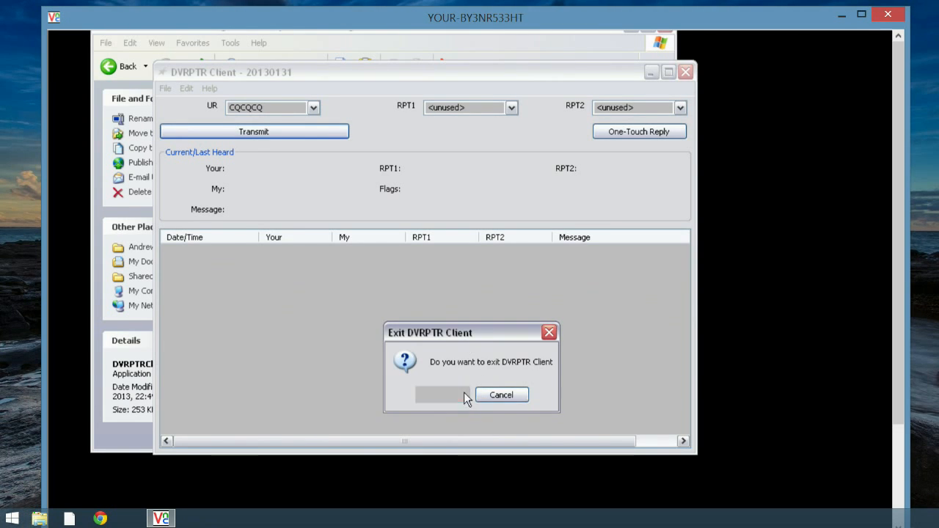
# Launch GMSKClient.exe from the program folder
pyautogui.click(455, 388)
pyautogui.doubleClick(445, 388)
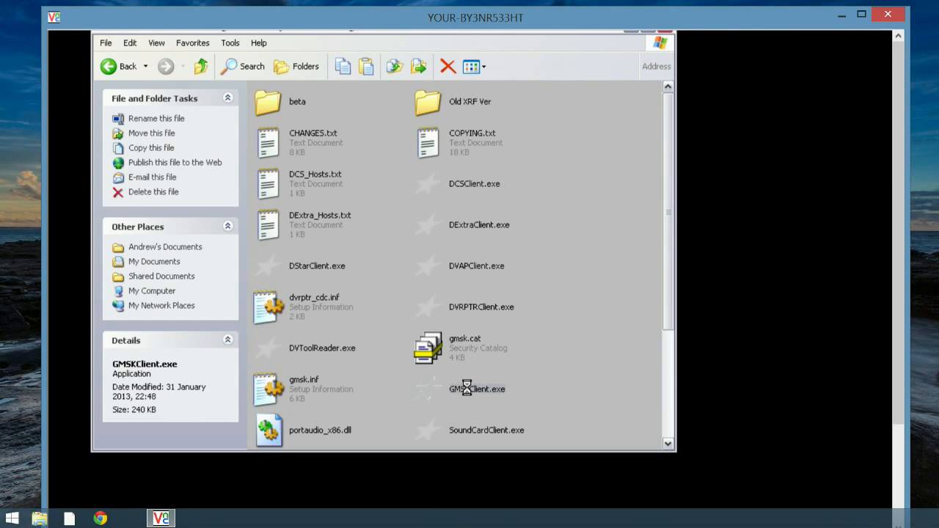
pyautogui.click(480, 392)
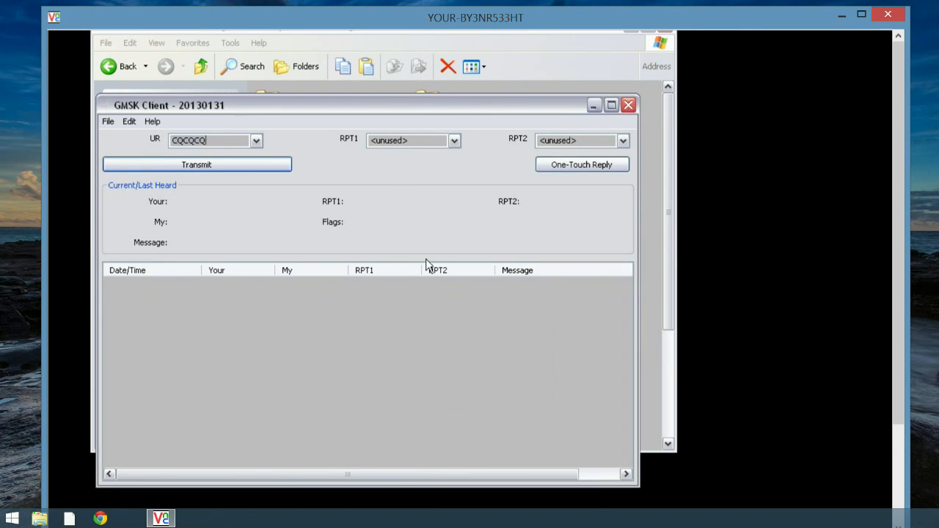
# Open the GMSK Client preferences and examine the modem settings and the DV-Dongle device choices
pyautogui.click(129, 122)
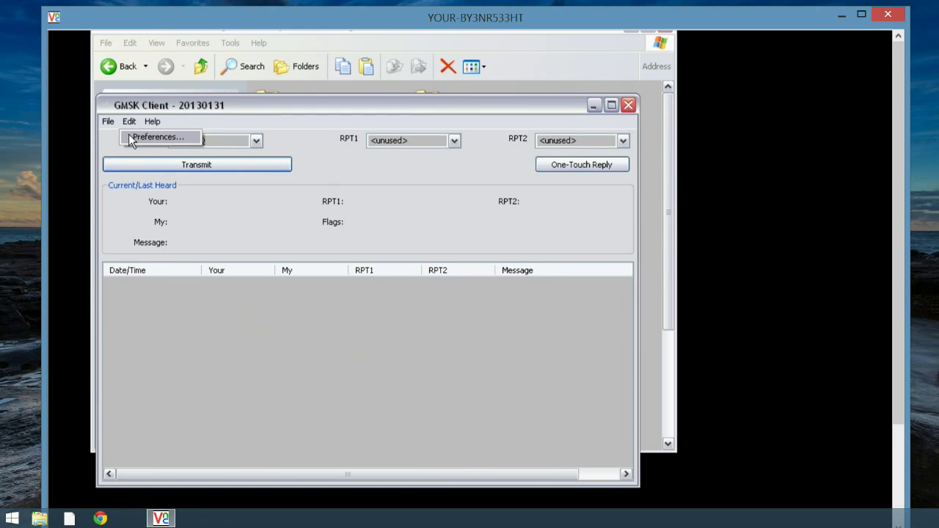
pyautogui.click(138, 140)
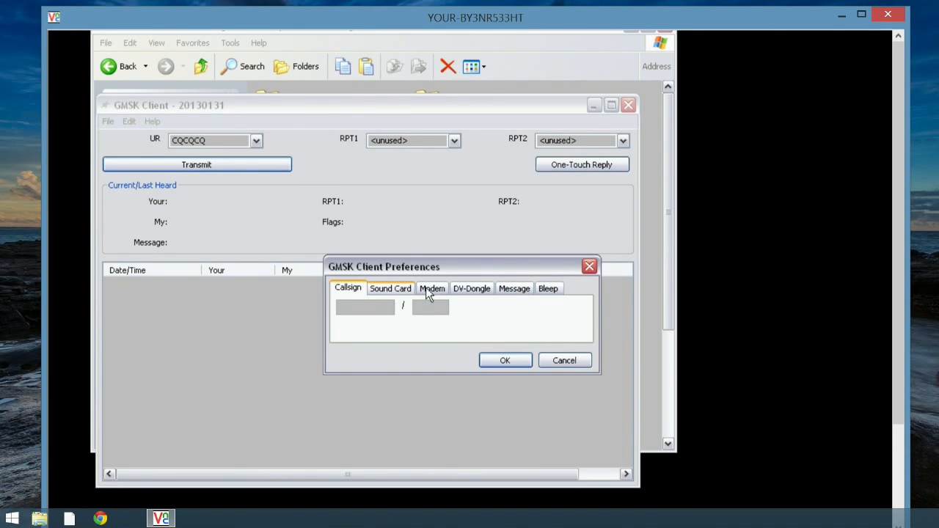
pyautogui.click(428, 290)
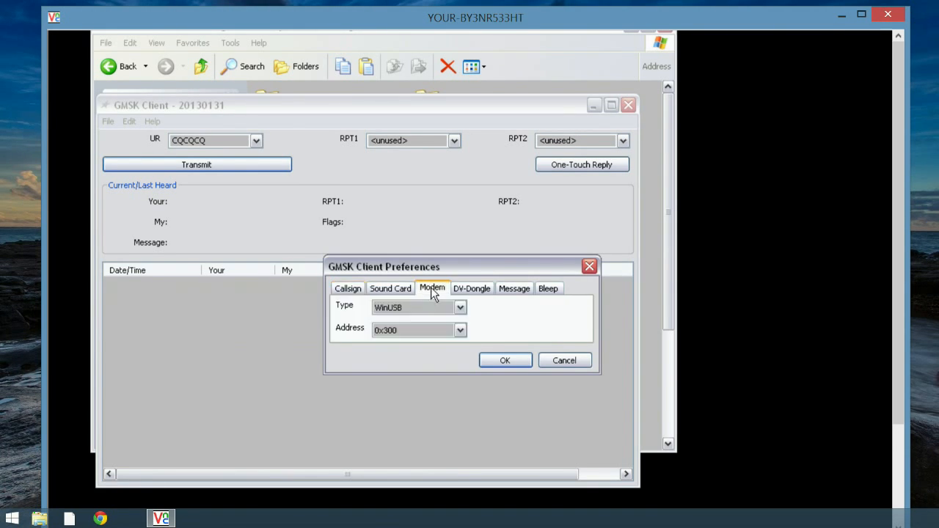
pyautogui.click(481, 291)
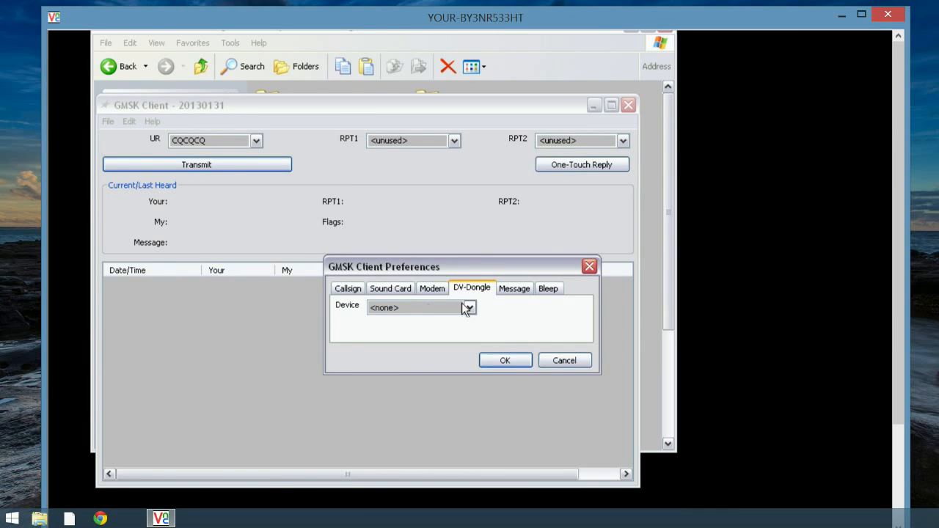
pyautogui.click(471, 308)
pyautogui.click(471, 308)
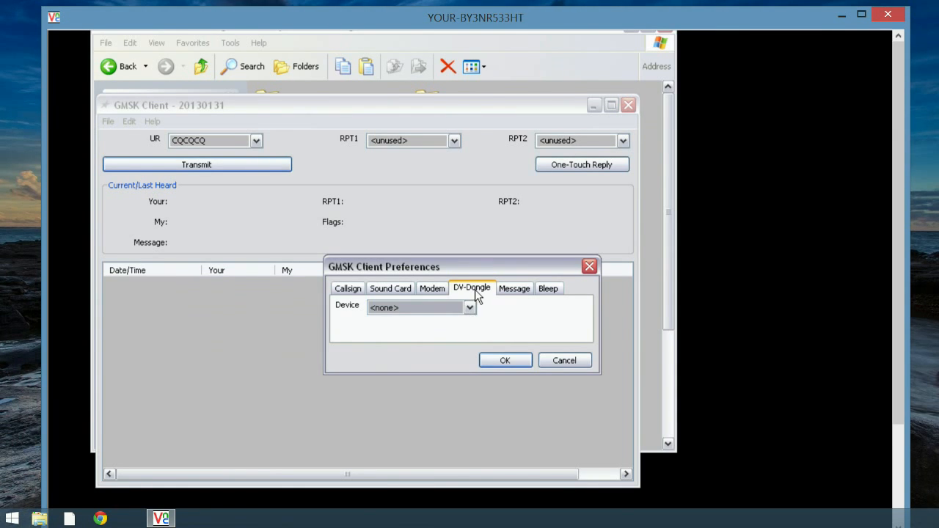
# Review the GMSK Client message and end bleep settings, dismiss the preferences without saving, and exit the client
pyautogui.click(522, 290)
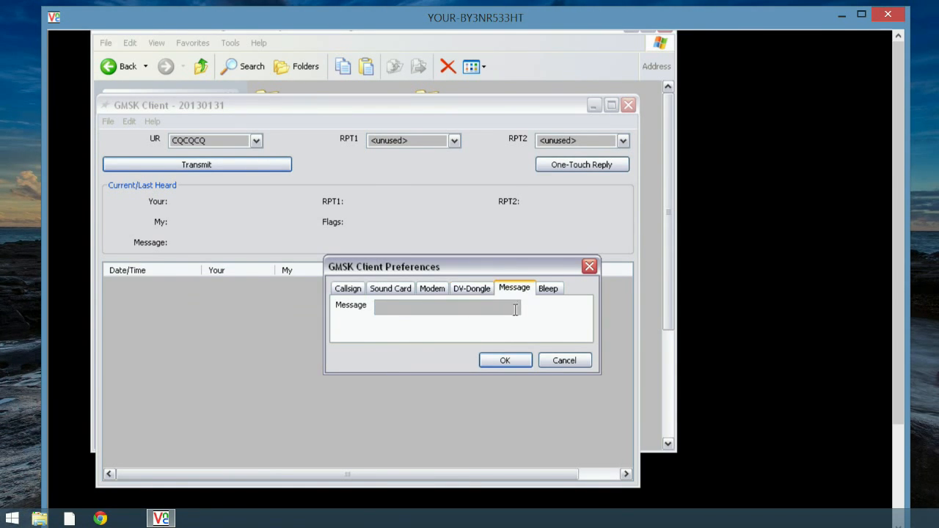
pyautogui.click(549, 289)
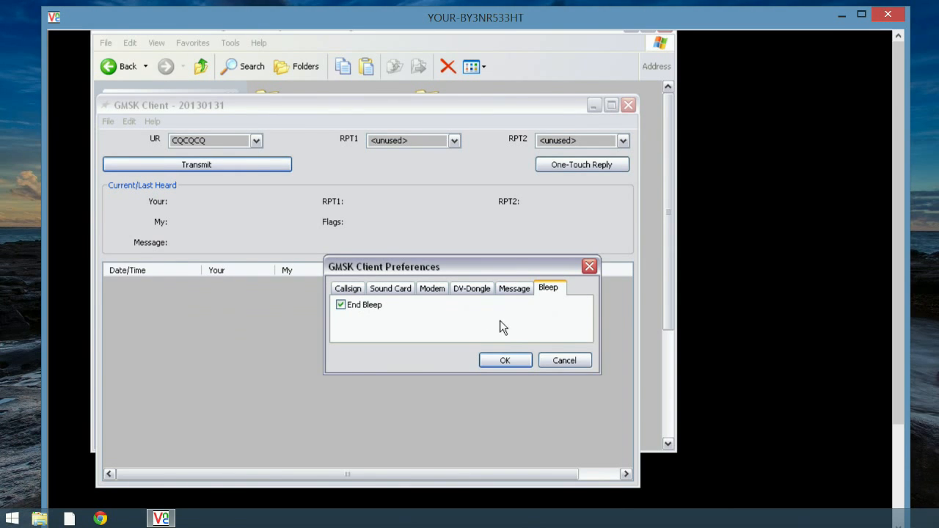
pyautogui.click(567, 360)
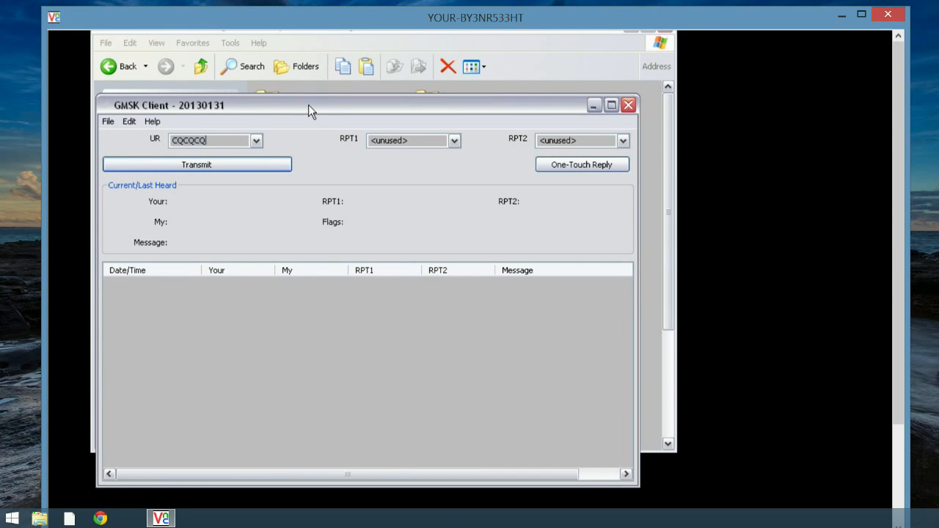
pyautogui.click(108, 122)
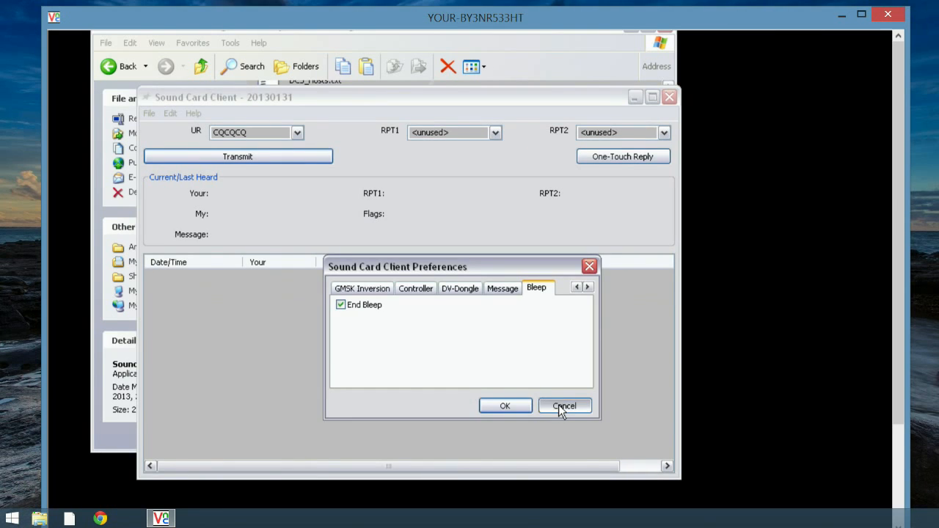
# Dismiss the Sound Card Client preferences without saving, exit the client and confirm the exit
pyautogui.click(562, 405)
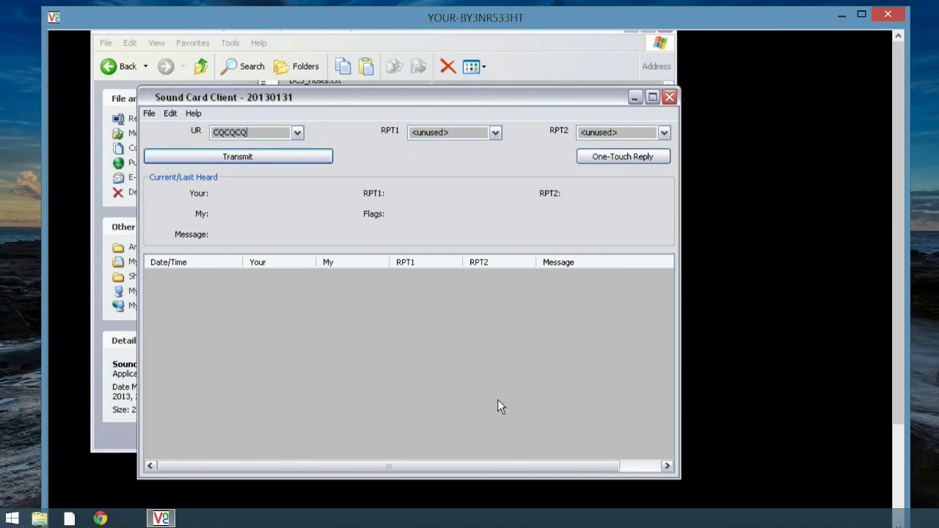
pyautogui.click(149, 113)
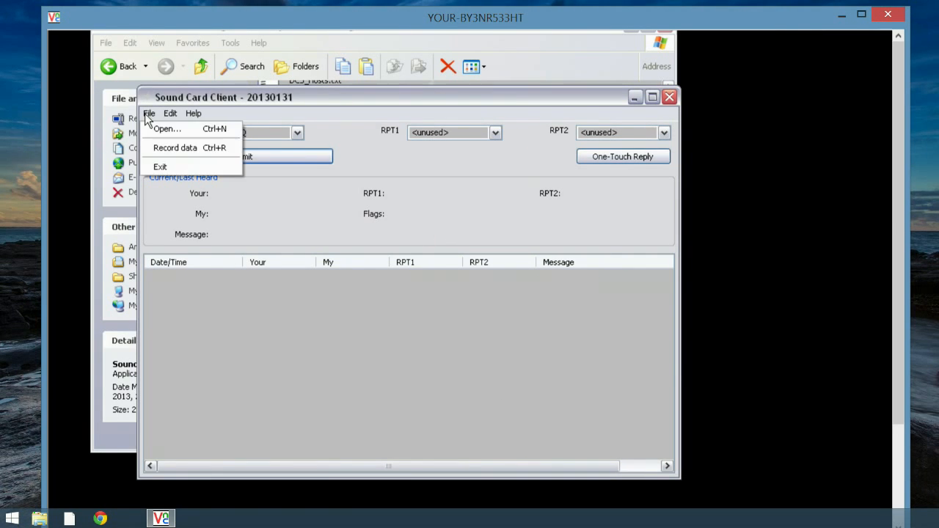
pyautogui.click(162, 168)
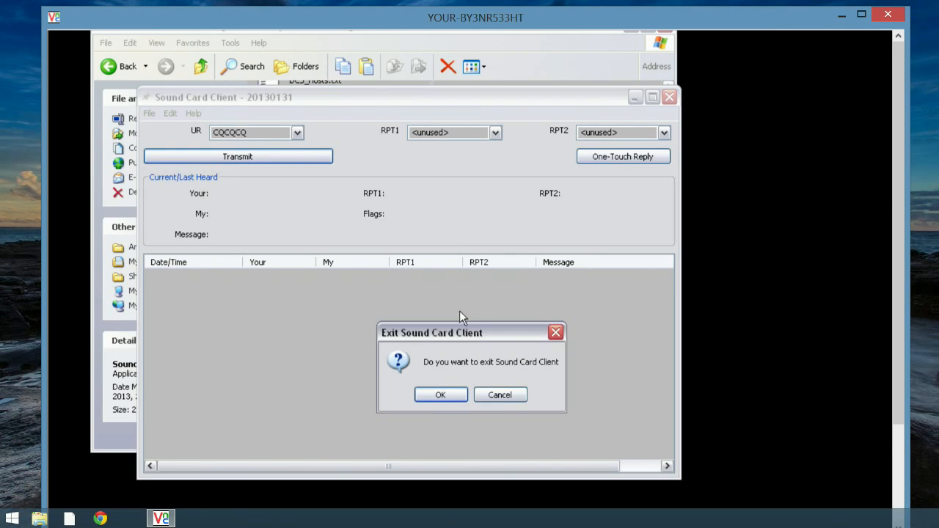
pyautogui.click(500, 392)
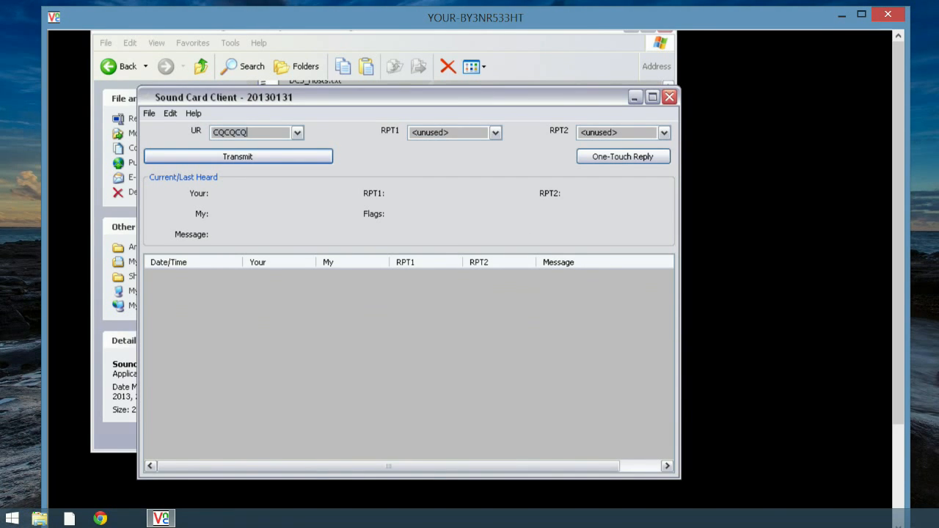
pyautogui.click(670, 98)
pyautogui.click(442, 396)
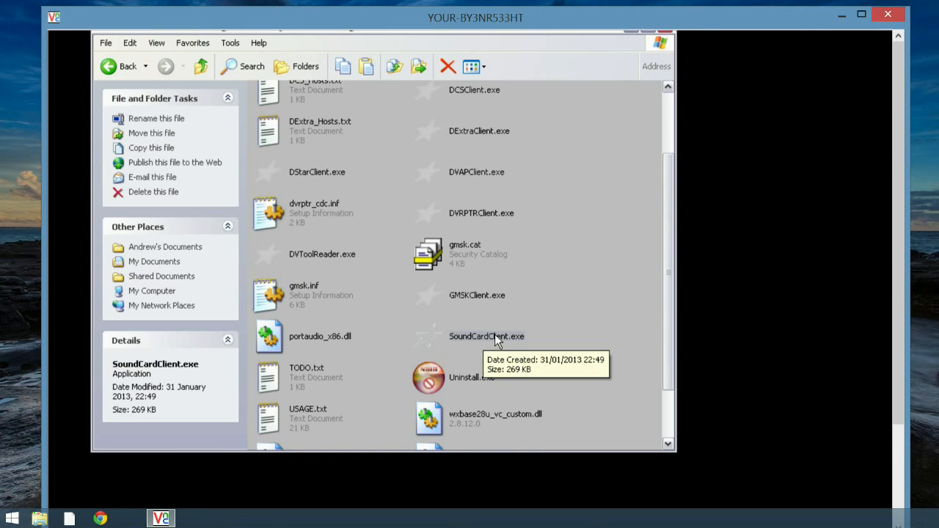
# Recap the radio client programs in the folder by selecting GMSKClient.exe, DVRPTRClient.exe, DVAPClient.exe and DStarClient.exe one after another
pyautogui.click(479, 294)
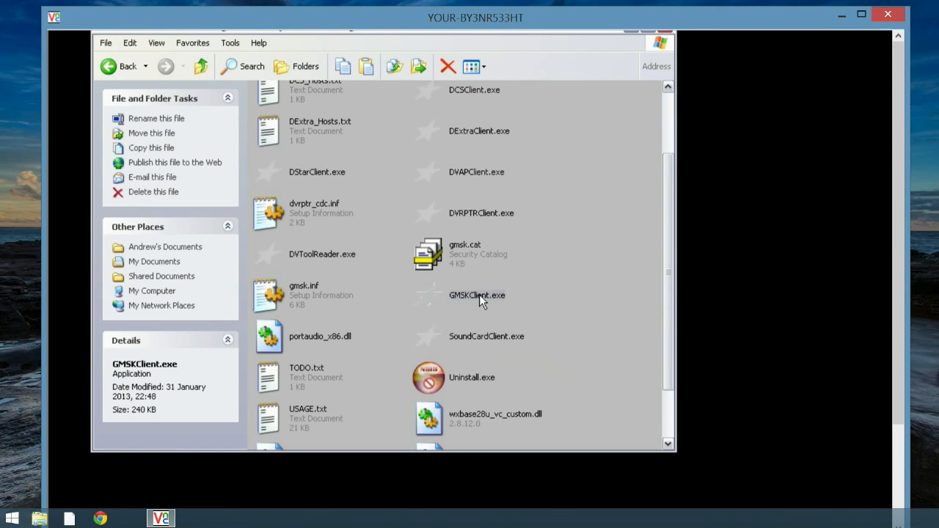
pyautogui.click(465, 212)
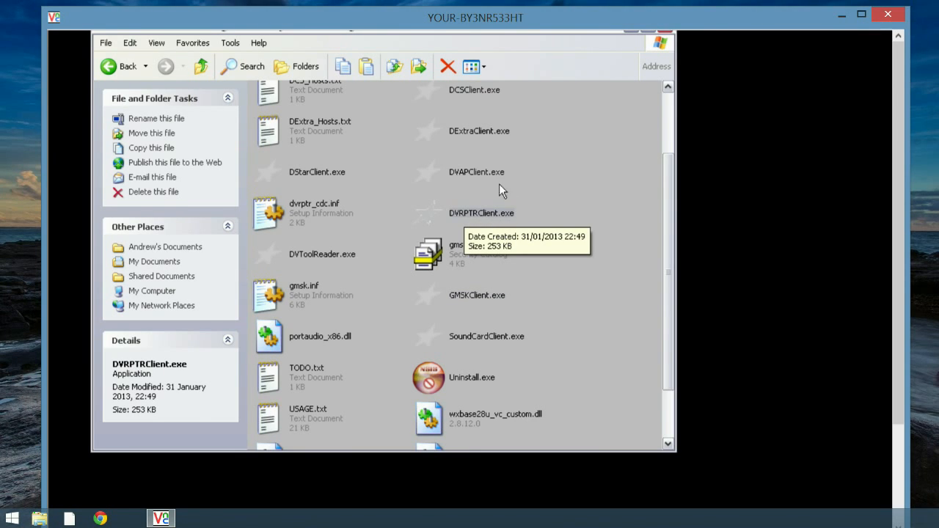
pyautogui.click(463, 172)
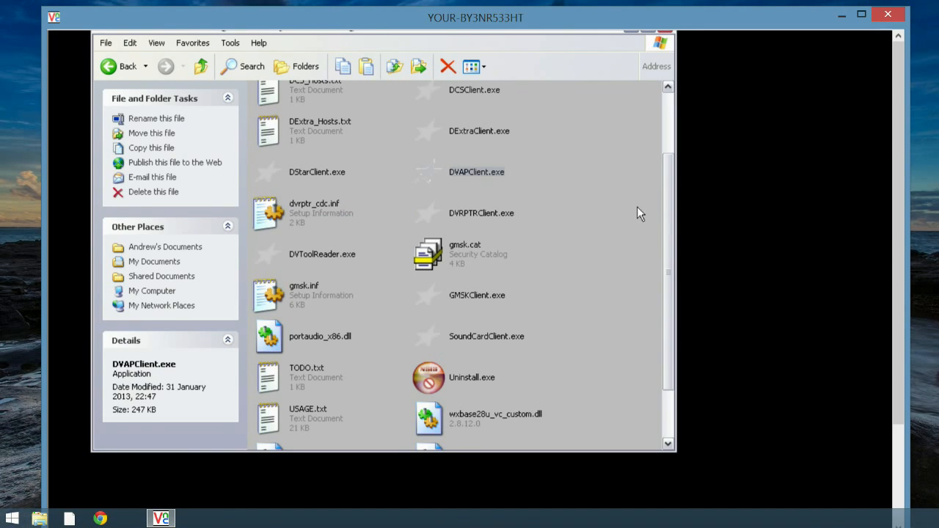
pyautogui.moveTo(666, 212); pyautogui.dragTo(678, 171)
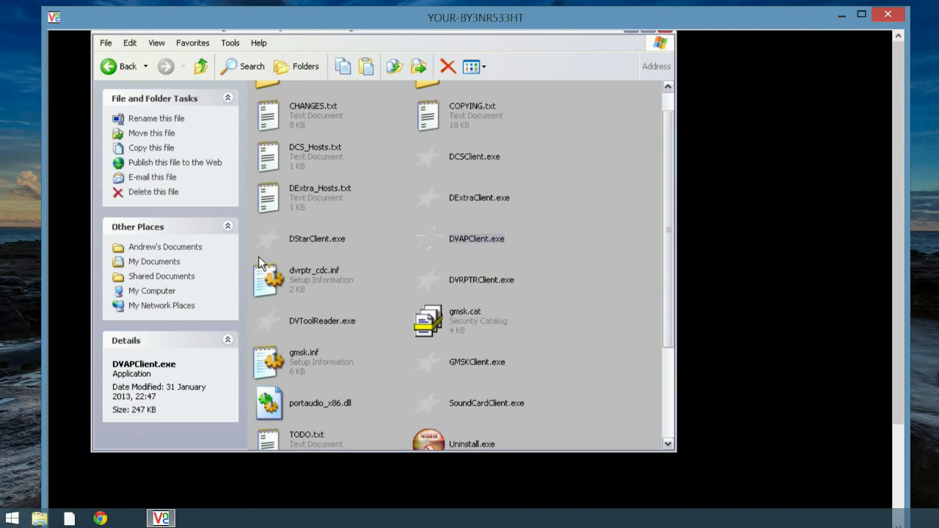
pyautogui.click(315, 241)
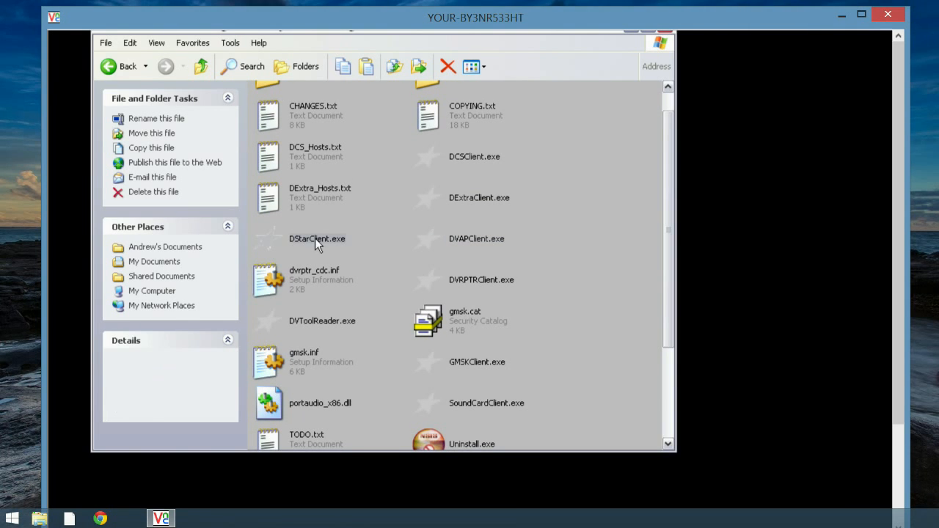
# Point out the two reflector clients by alternately selecting DExtraClient.exe and DCSClient.exe in the program folder
pyautogui.click(480, 198)
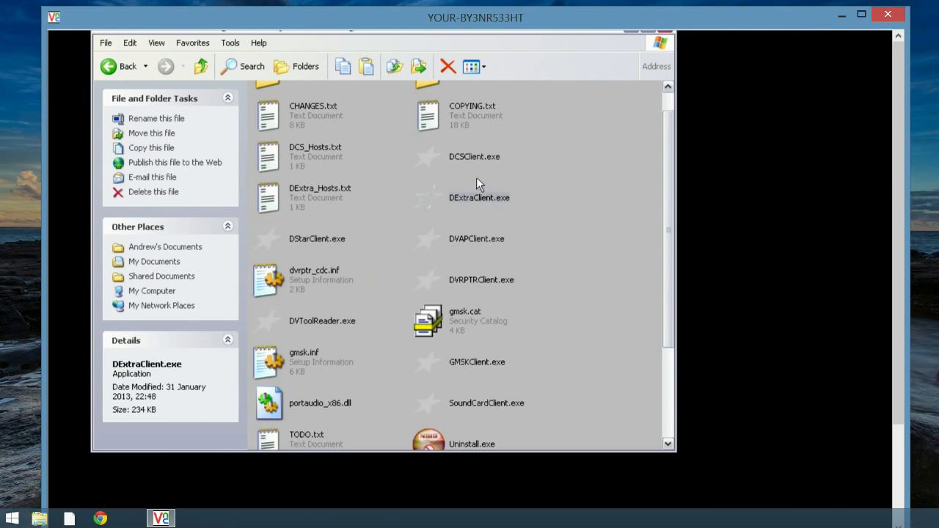
pyautogui.click(478, 160)
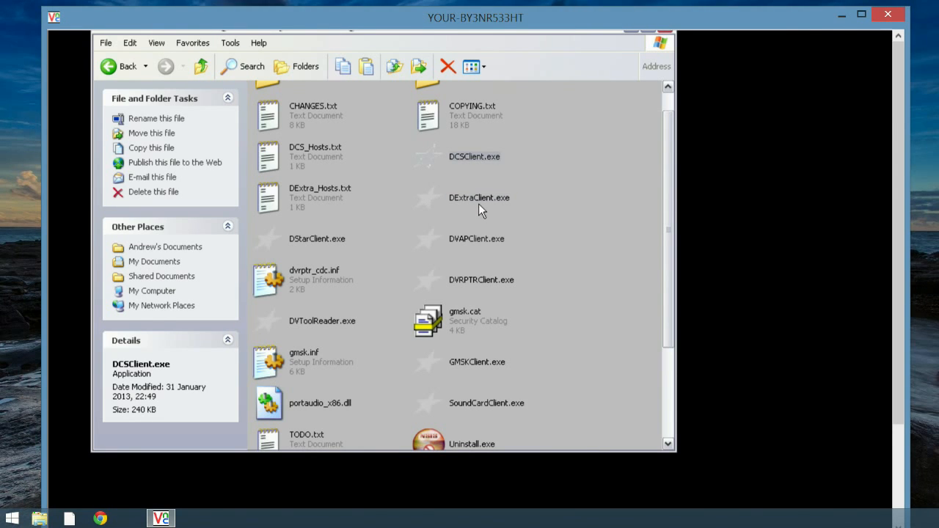
pyautogui.click(478, 195)
pyautogui.click(468, 158)
pyautogui.click(466, 199)
pyautogui.click(474, 165)
pyautogui.scroll(1, 669, 235)
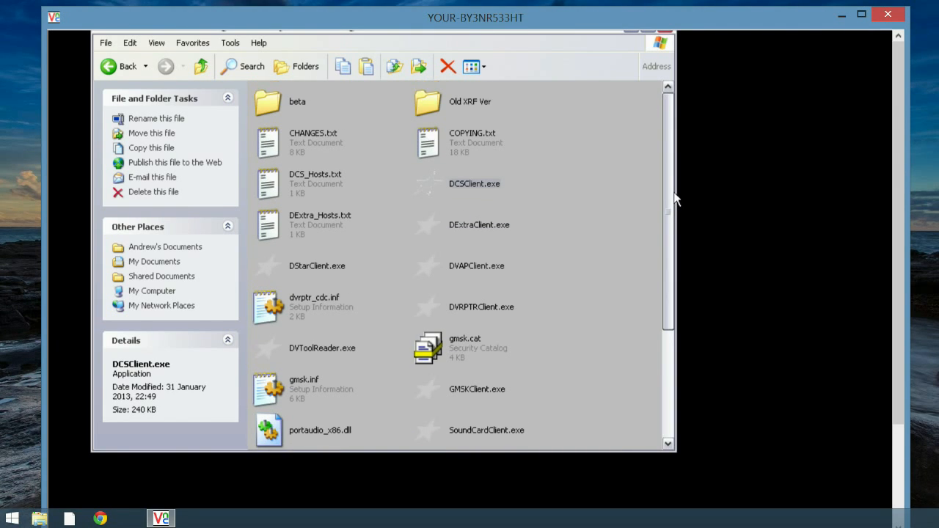